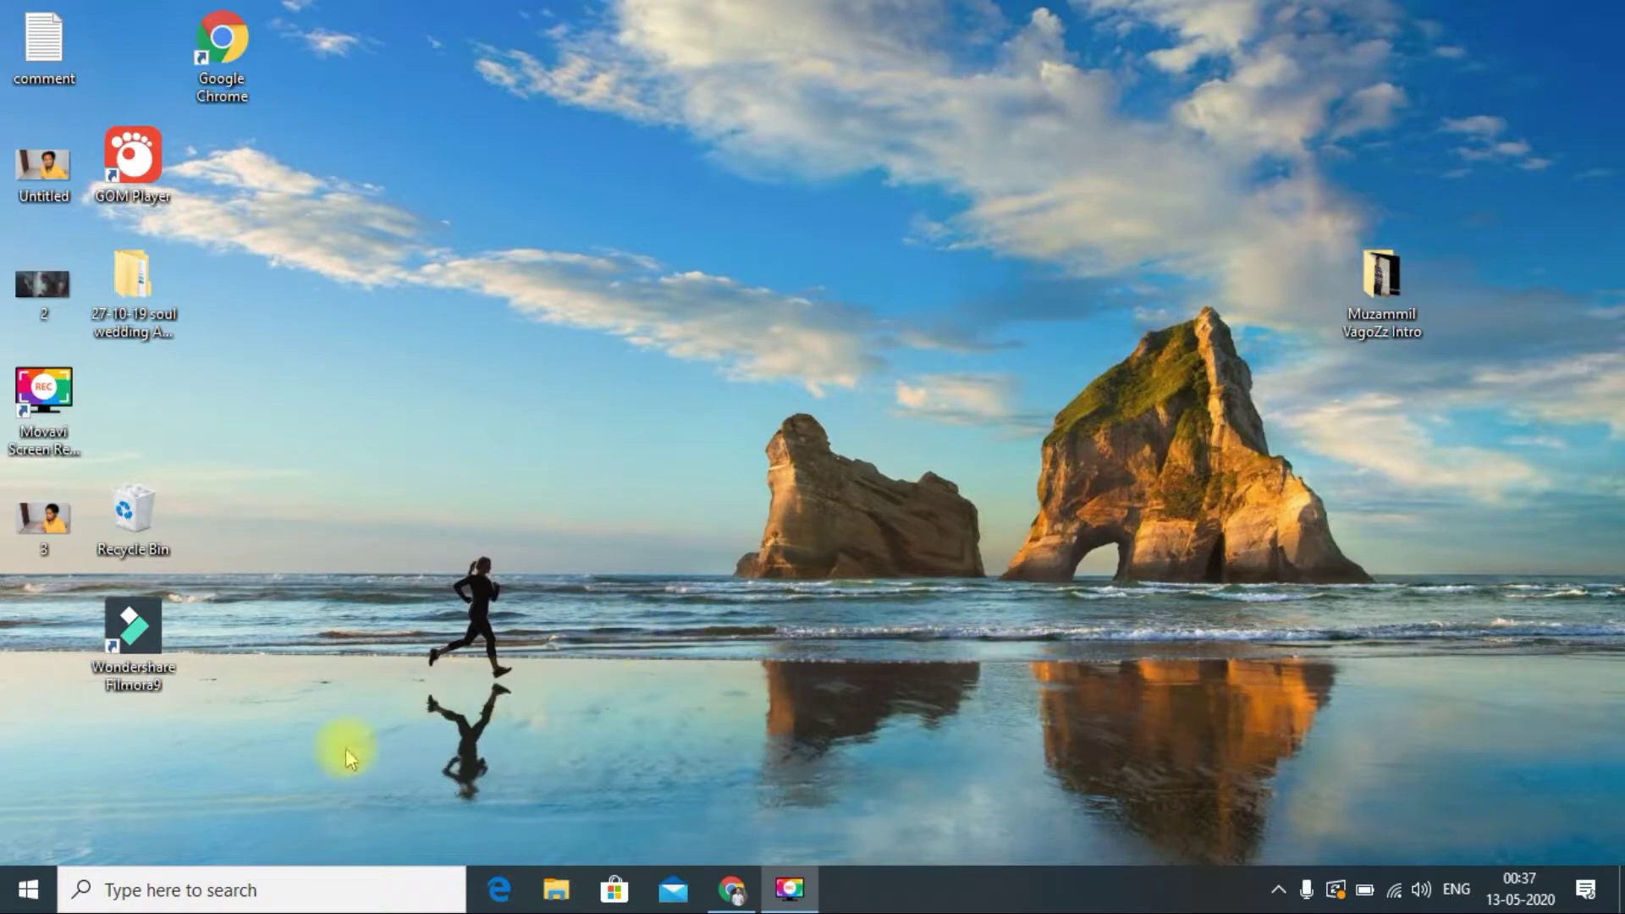
- Search 'tr' to reach Troubleshoot settings and run the Bluetooth troubleshooter
{"action": "left_click", "coordinate": [180, 899]}
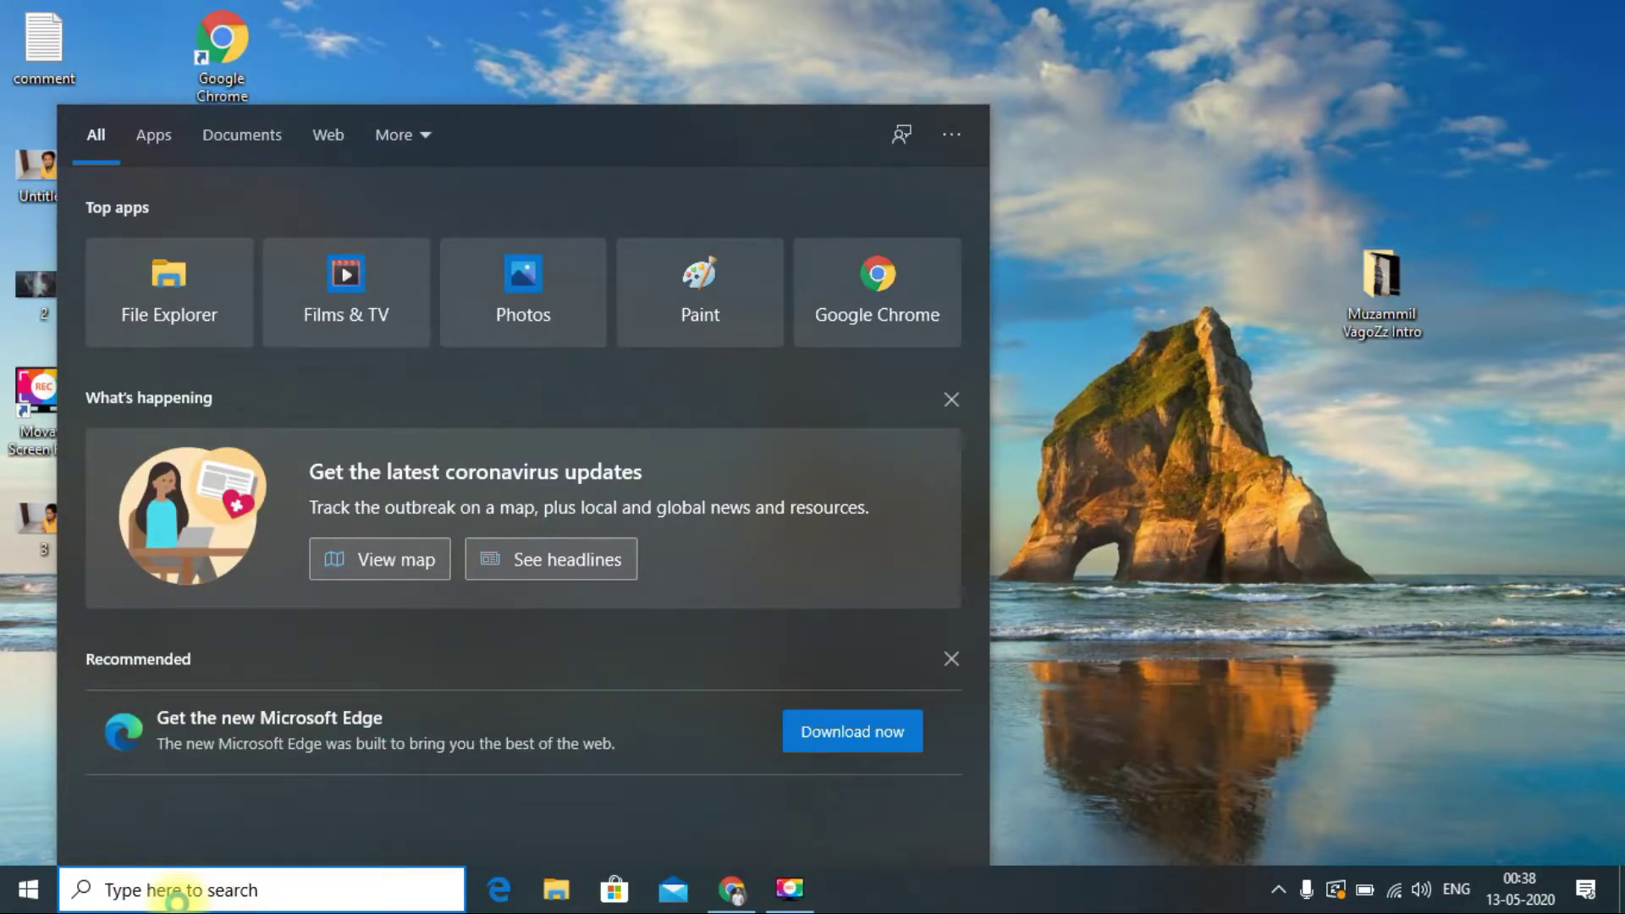
{"action": "type", "text": "tr"}
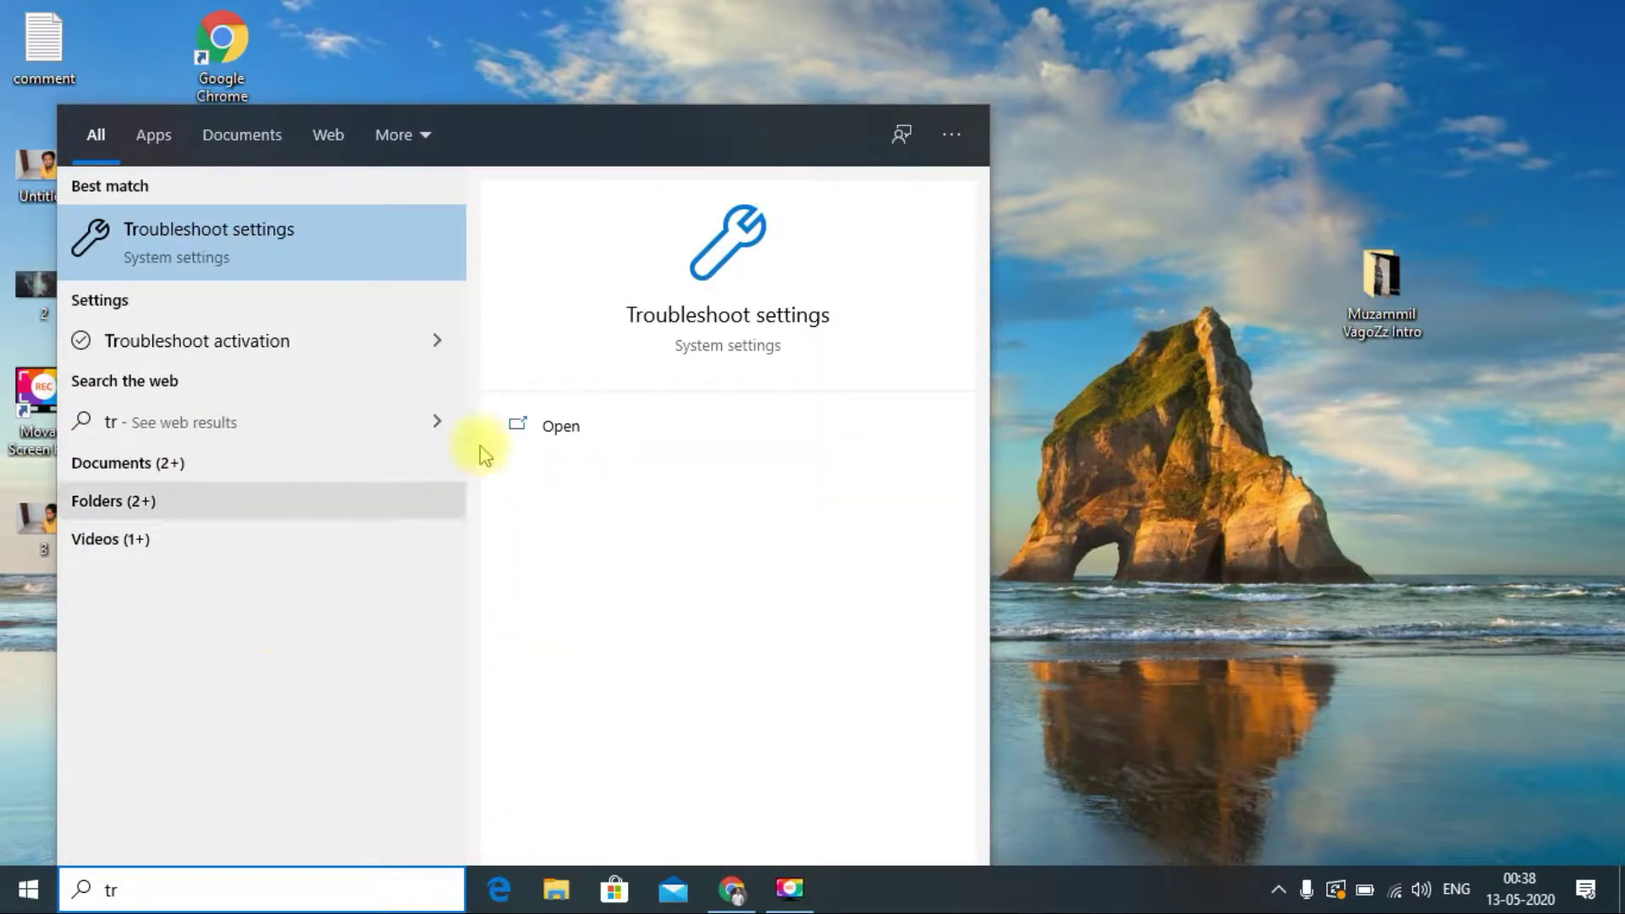
{"action": "left_click", "coordinate": [208, 237]}
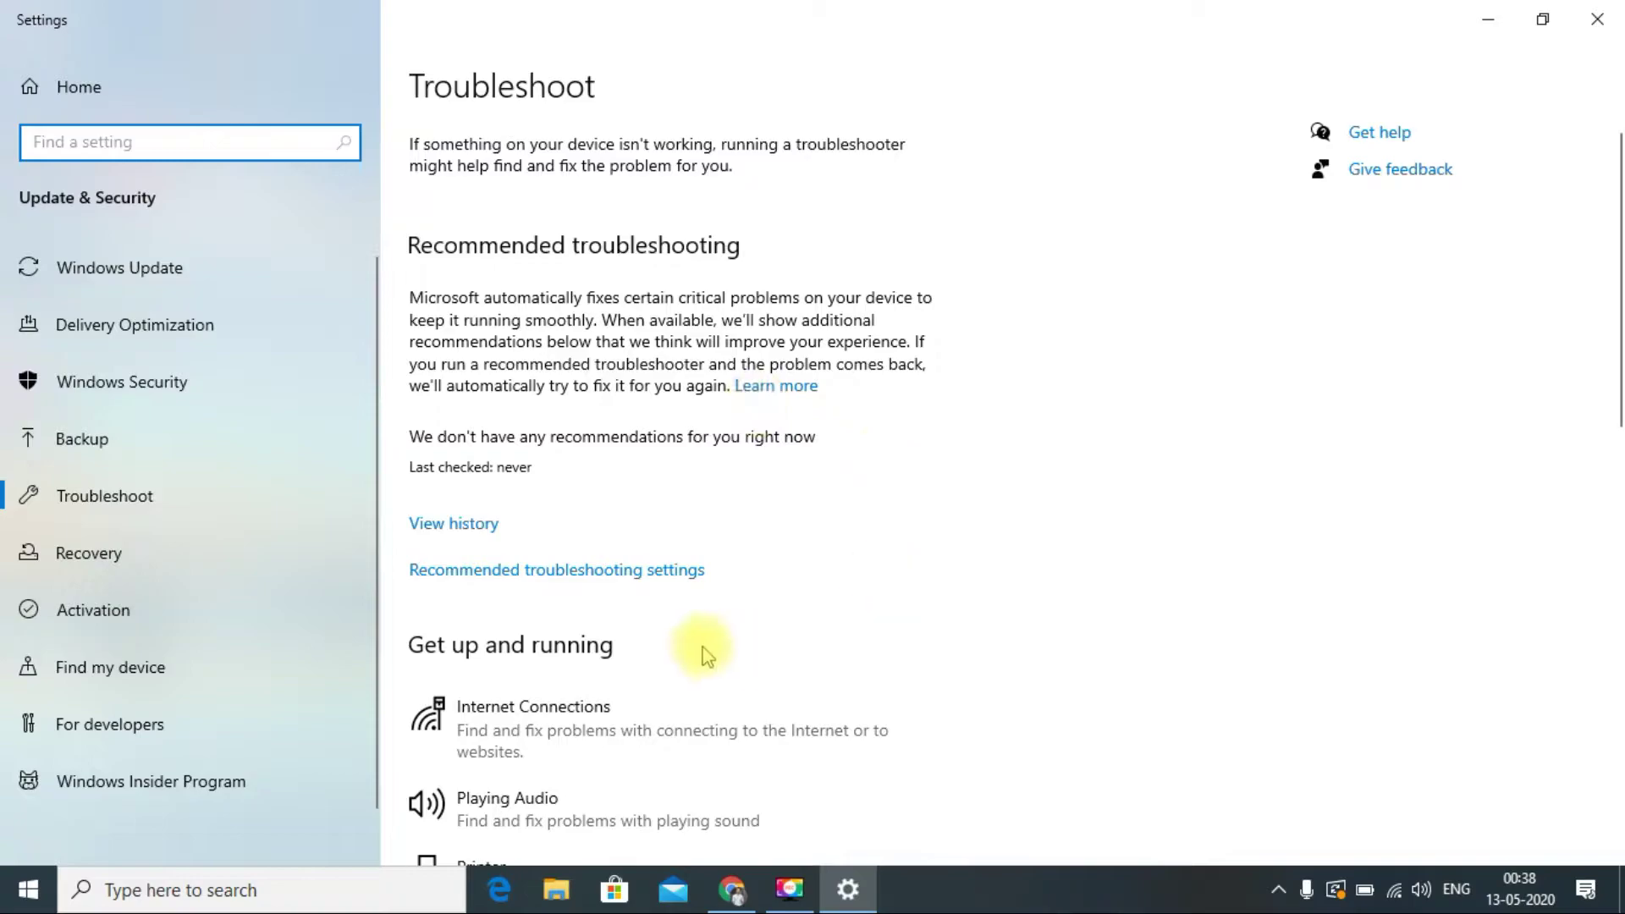
{"action": "scroll", "coordinate": [1298, 308], "scroll_direction": "down", "scroll_amount": 4}
{"action": "scroll", "coordinate": [837, 250], "scroll_direction": "down", "scroll_amount": 4}
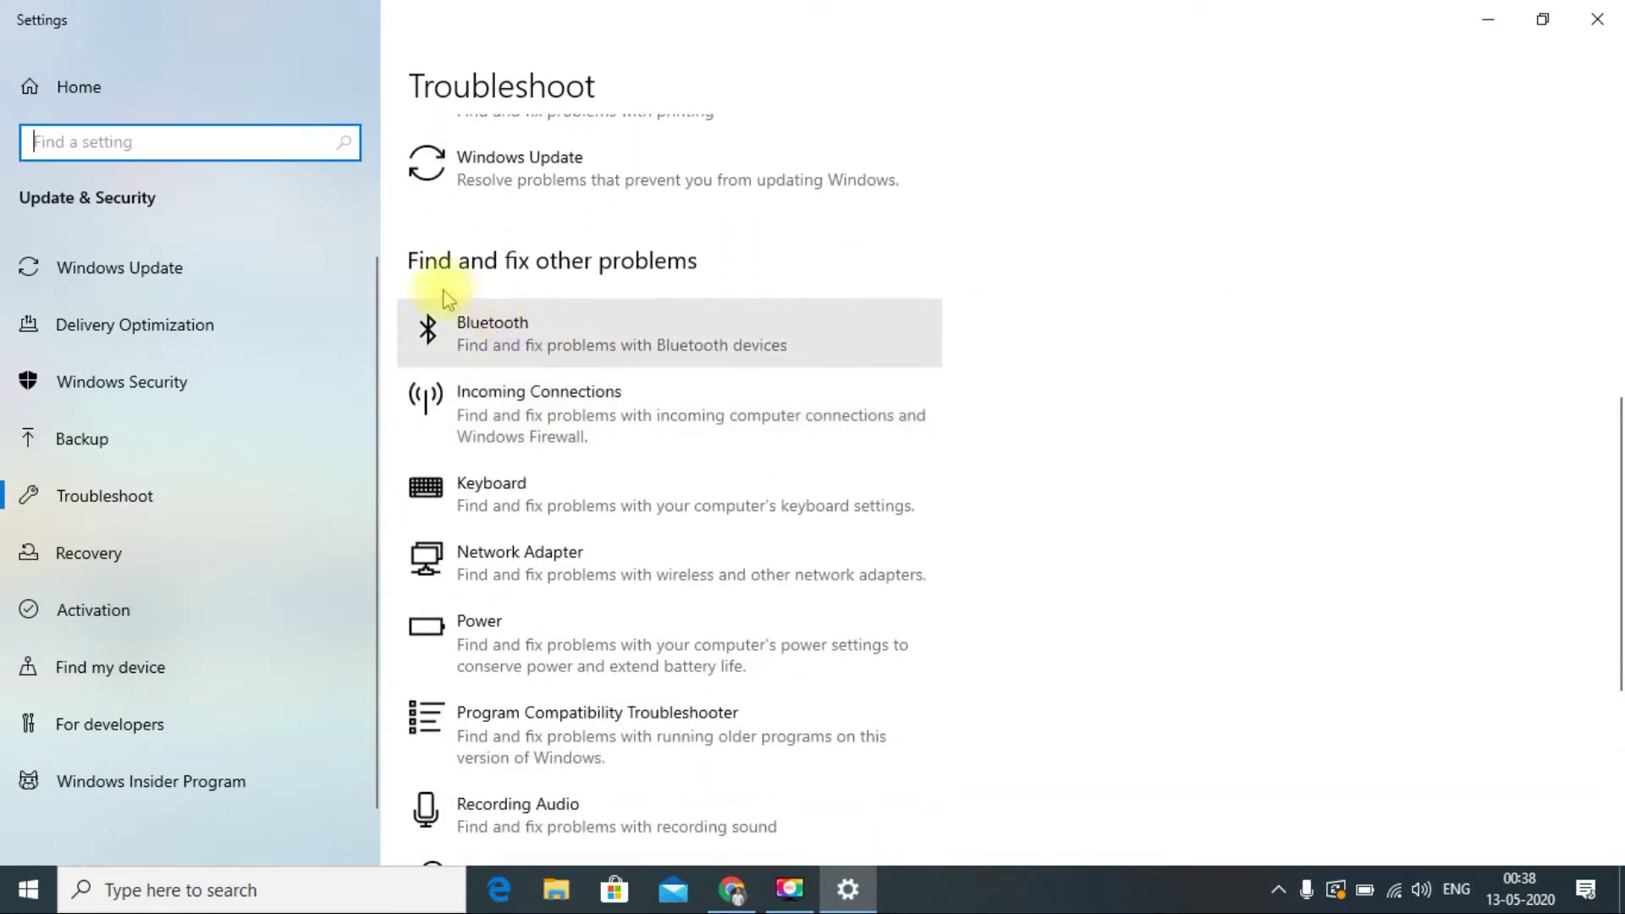
{"action": "left_click", "coordinate": [565, 337]}
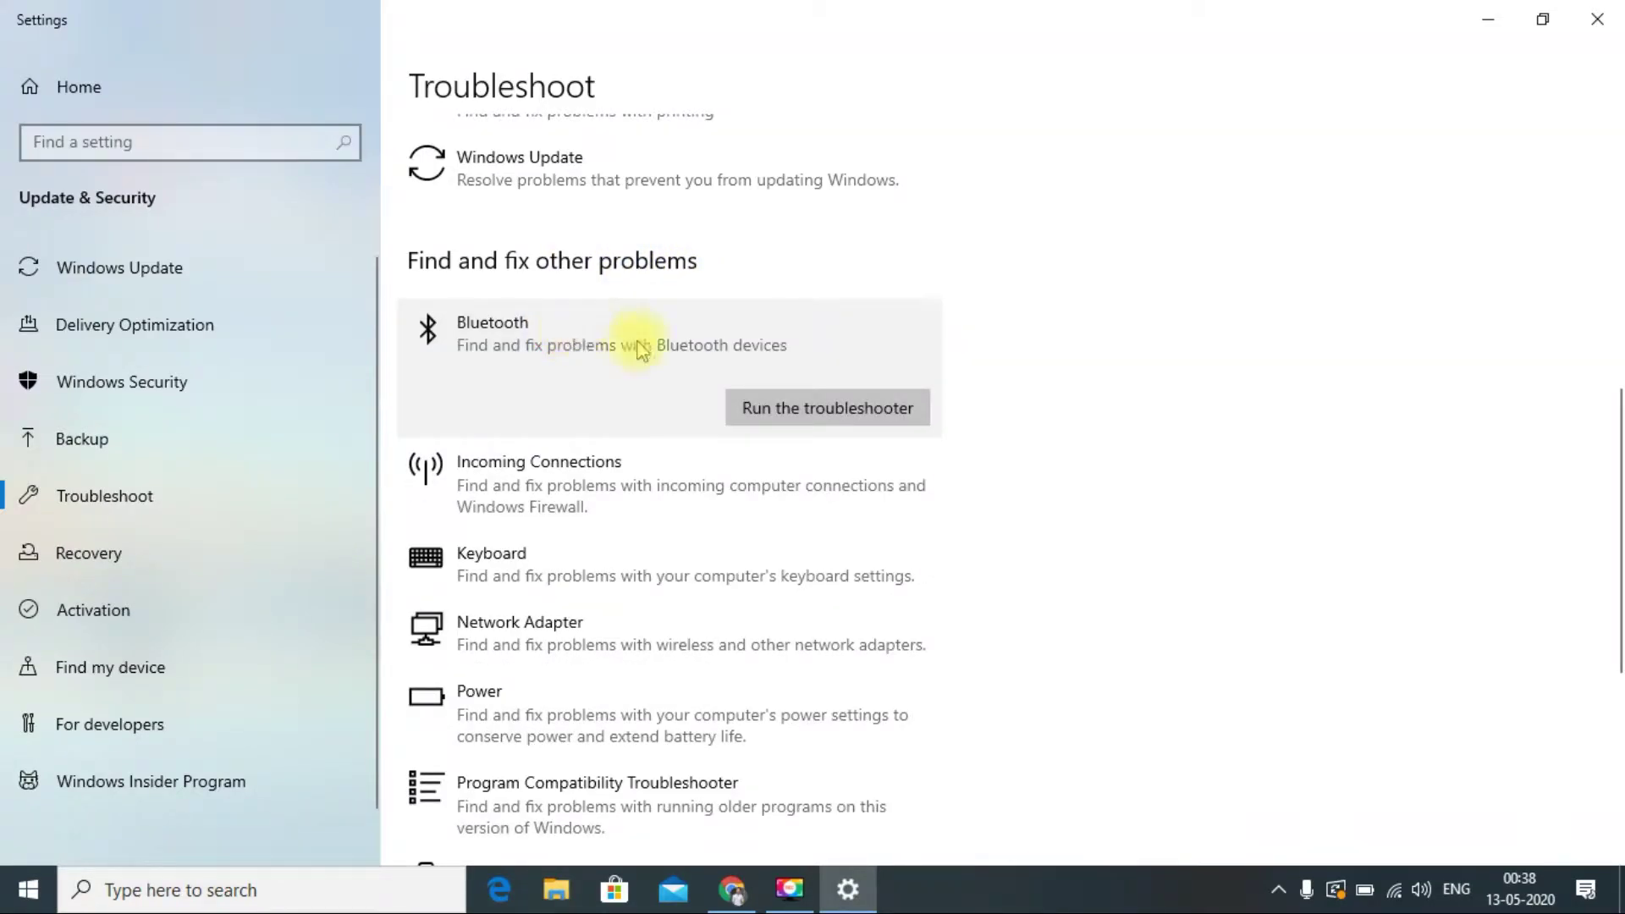
{"action": "left_click", "coordinate": [794, 419]}
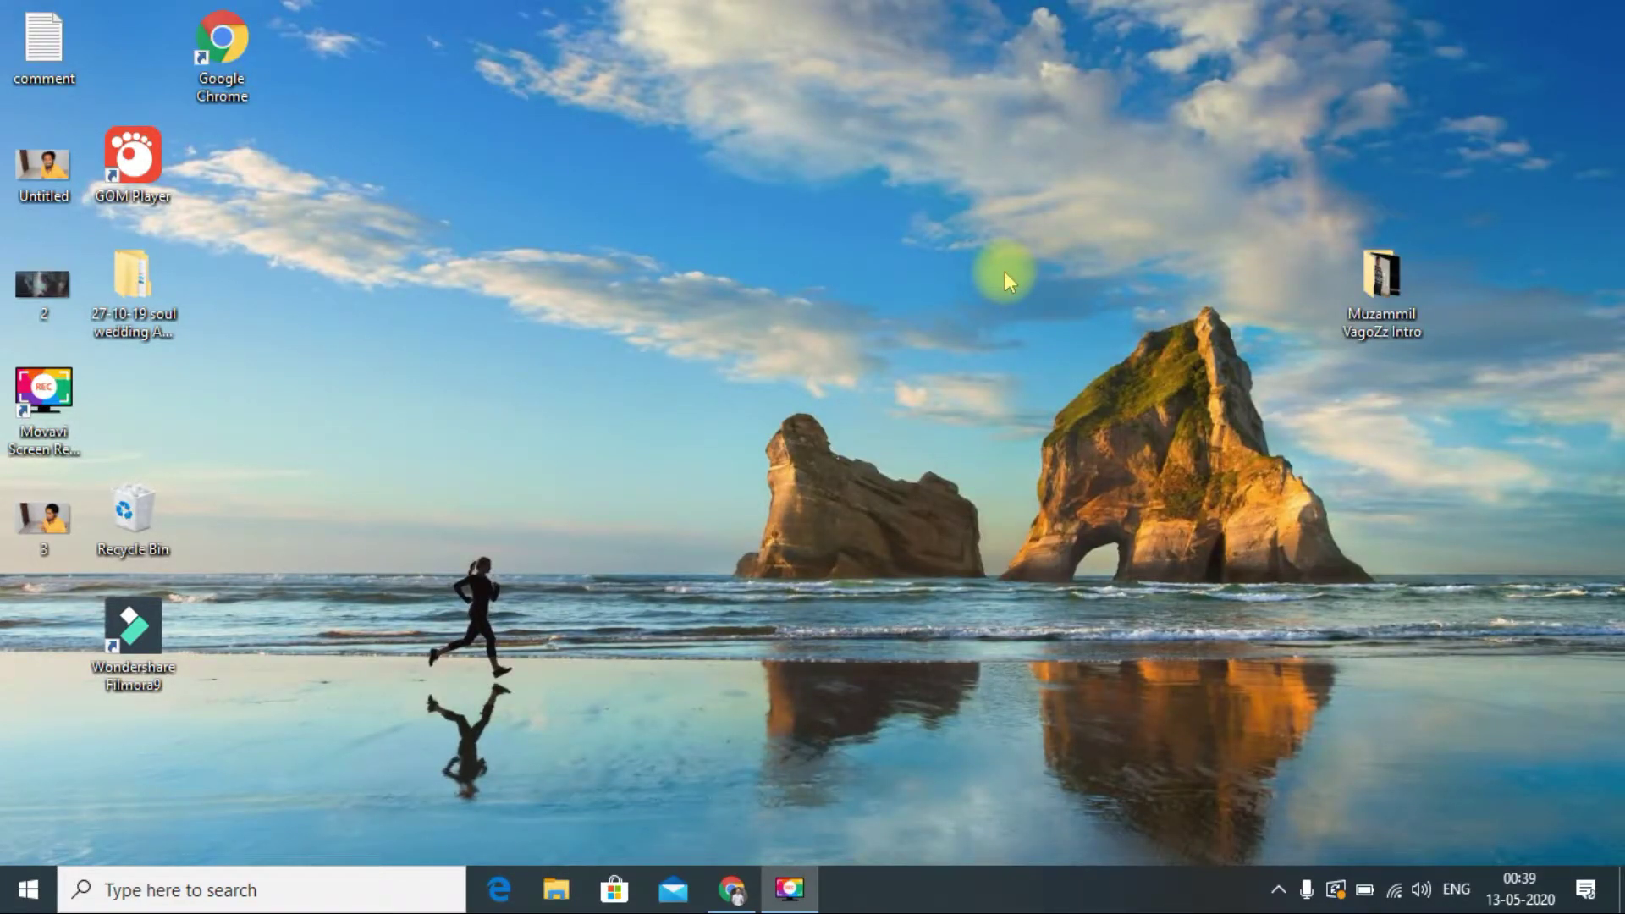
- Open Device Manager via a 'dev' search and expand the Bluetooth category
{"action": "left_click", "coordinate": [28, 889]}
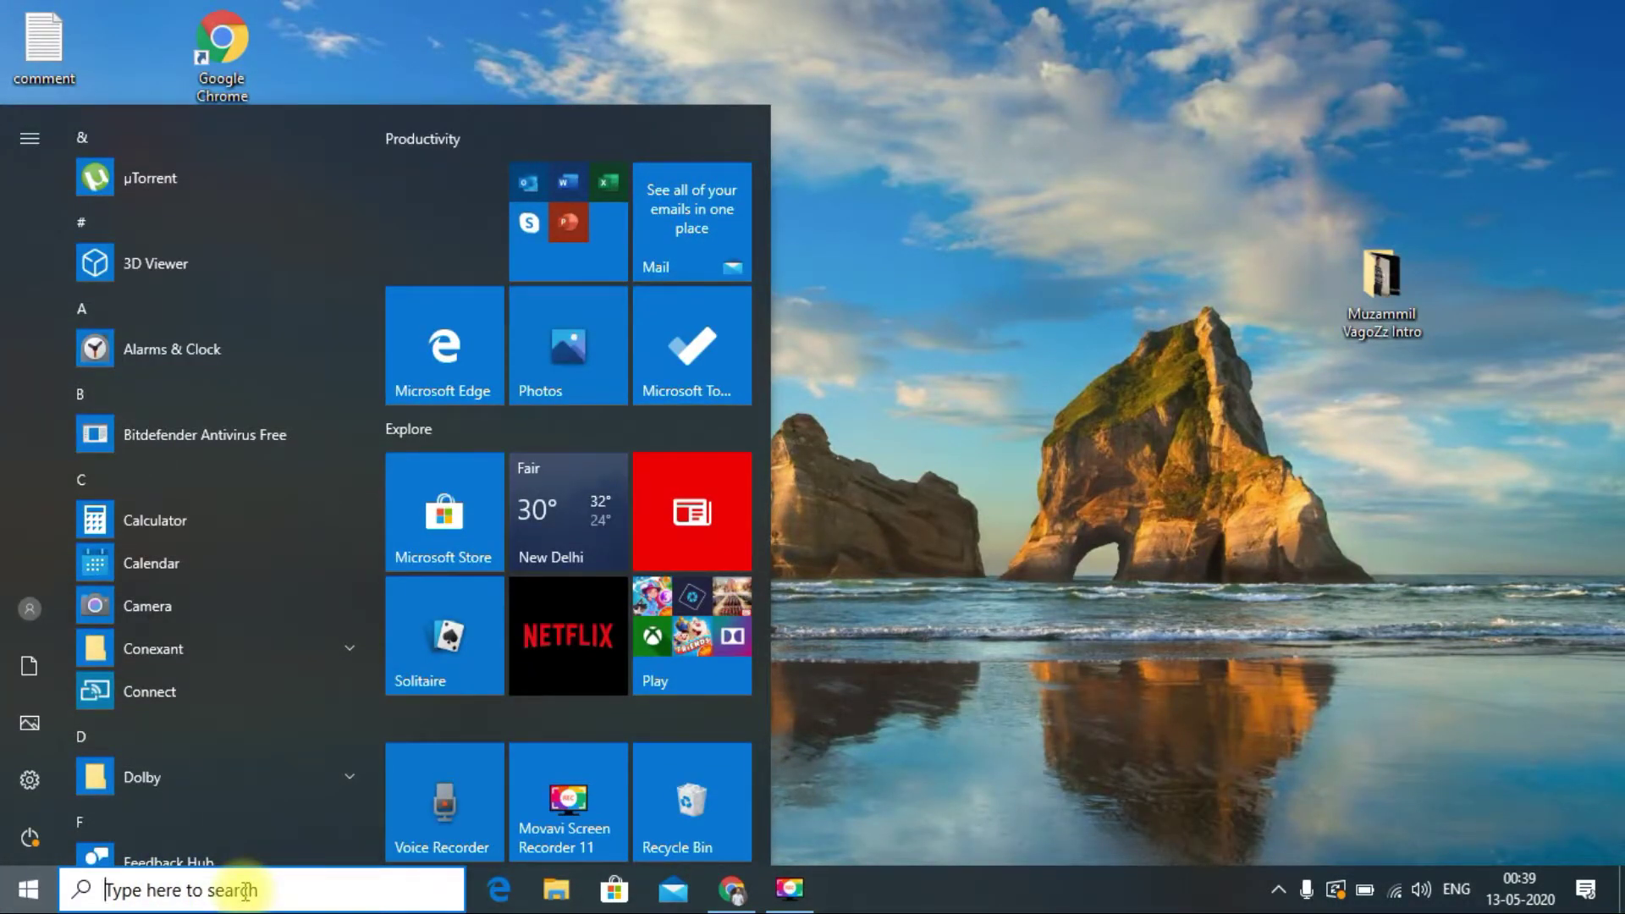
{"action": "type", "text": "dev"}
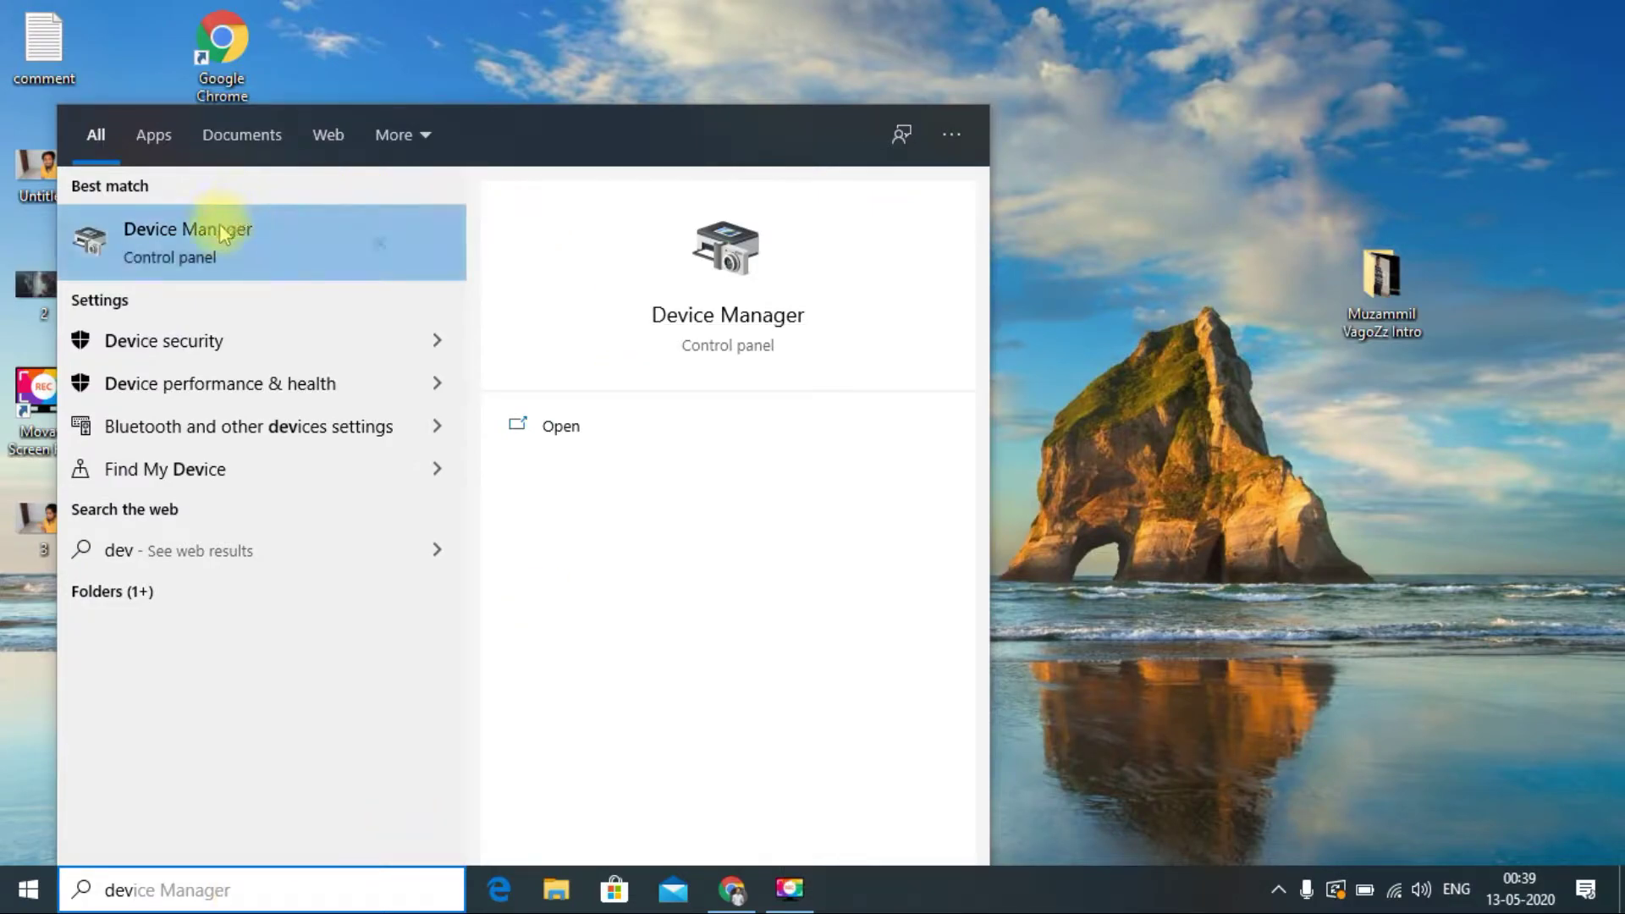
{"action": "left_click", "coordinate": [227, 251]}
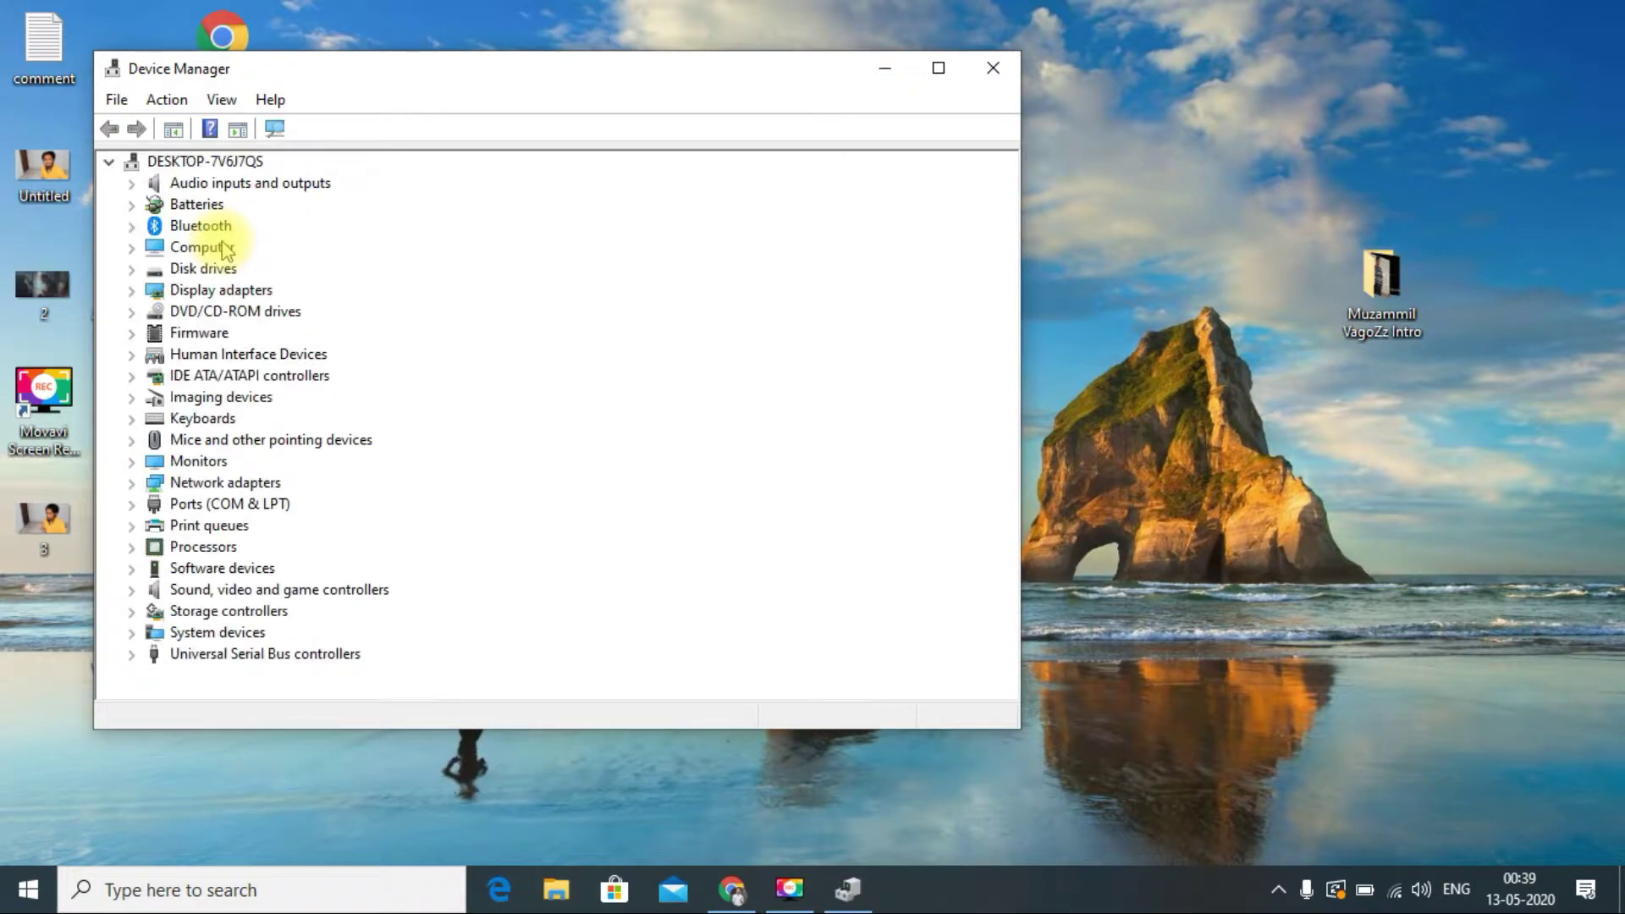
{"action": "left_click", "coordinate": [131, 226]}
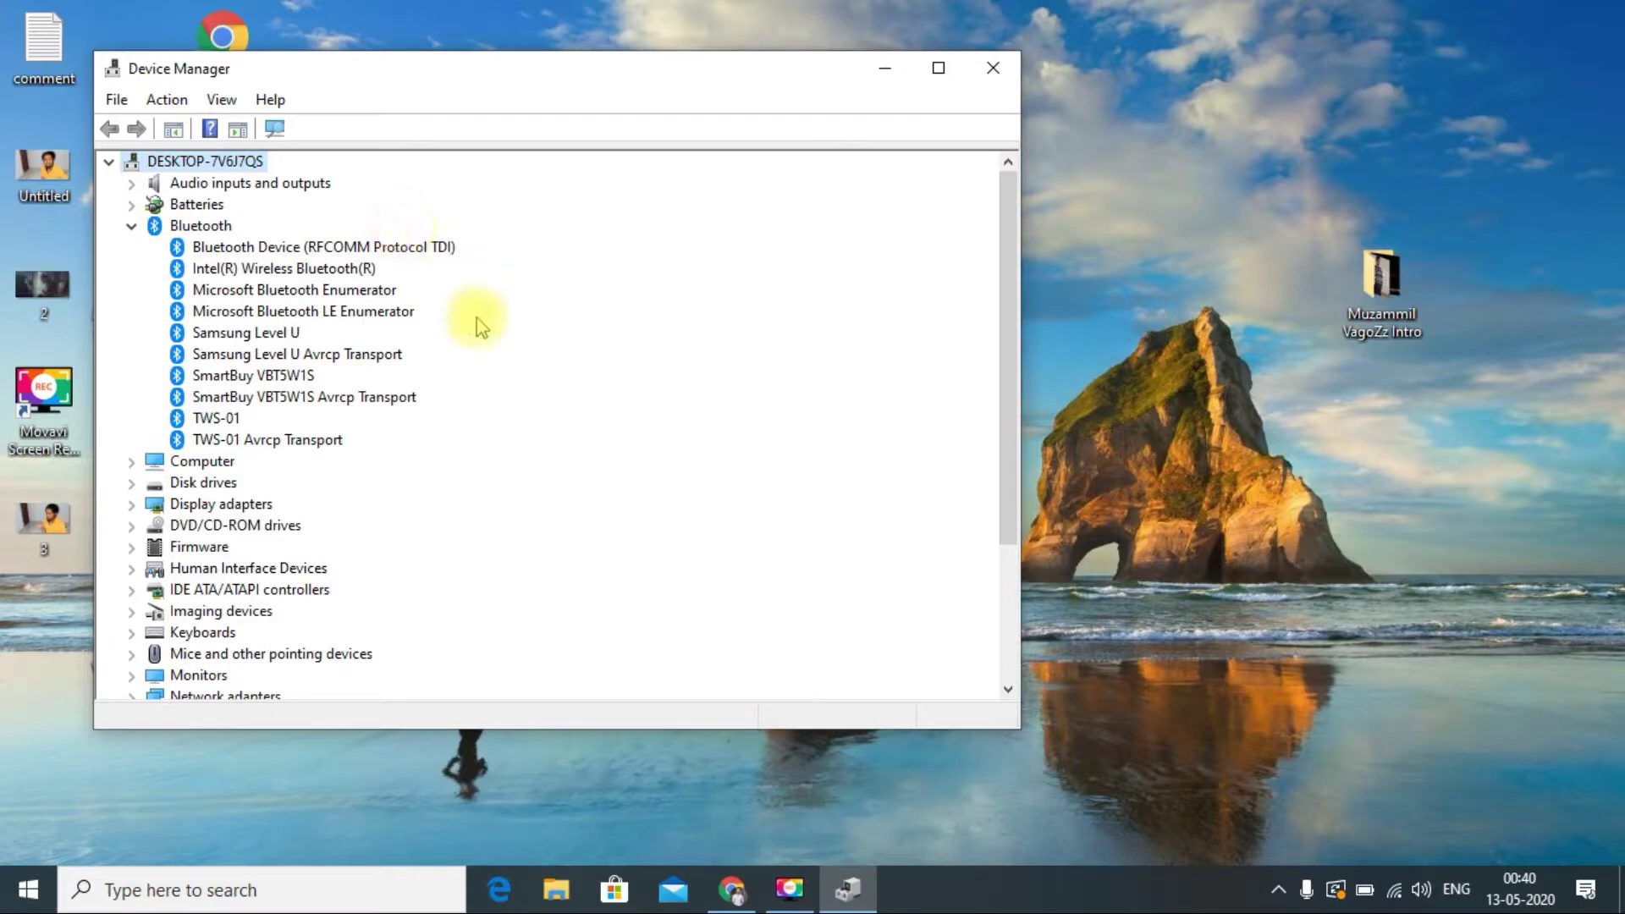
- Bring up the context menu for Bluetooth Device (RFCOMM Protocol TDI)
{"action": "right_click", "coordinate": [242, 254]}
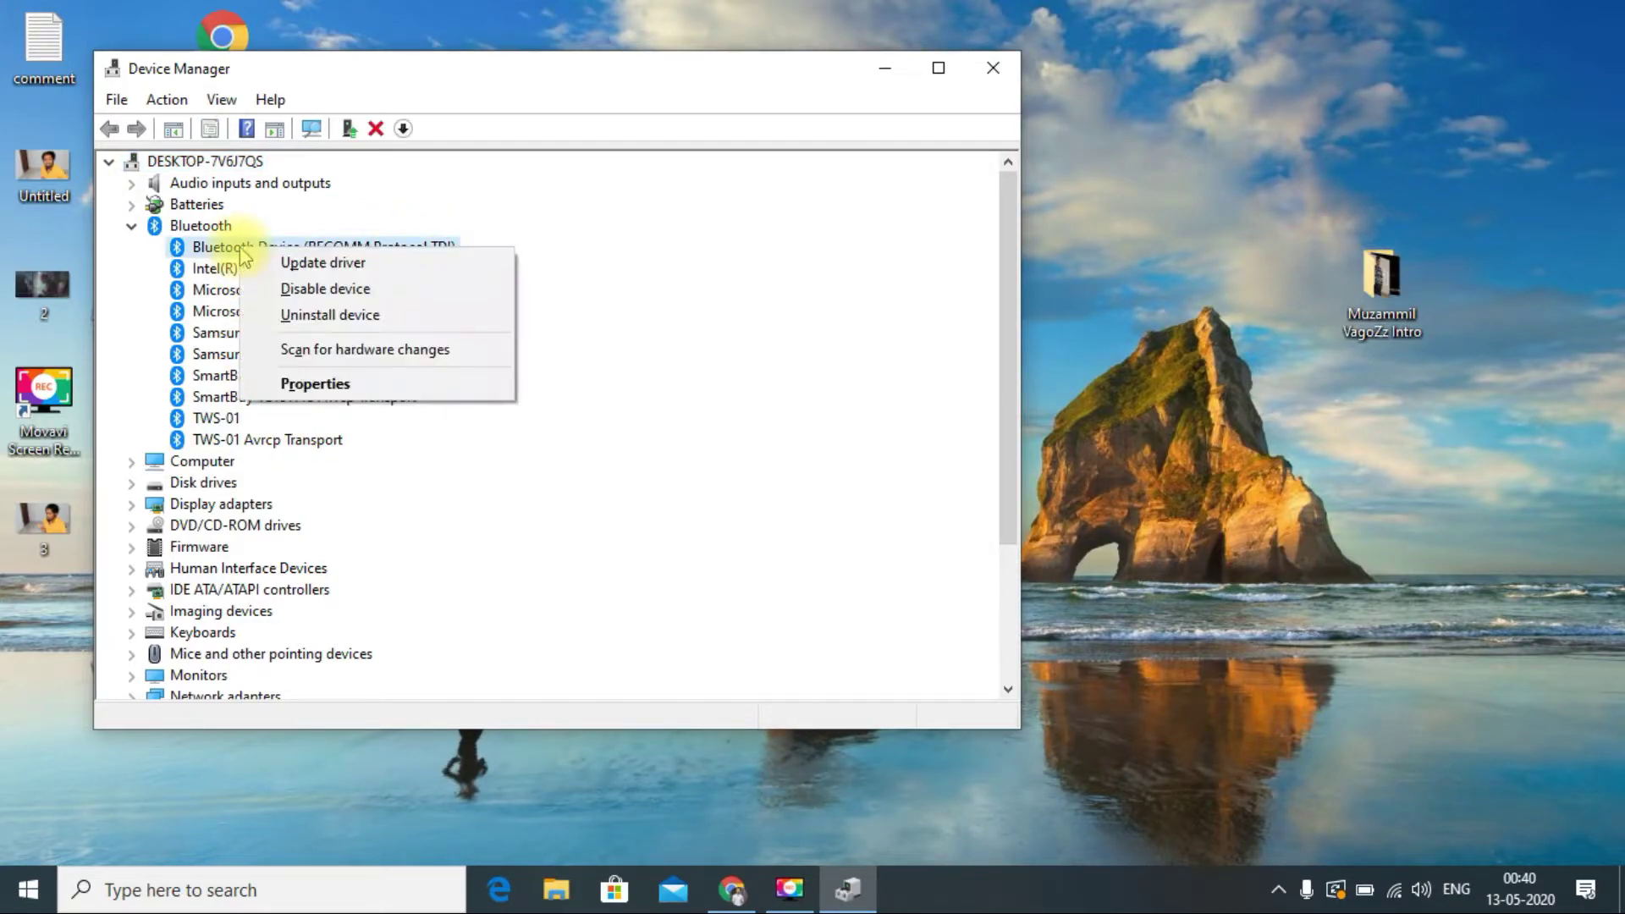
{"action": "left_click", "coordinate": [108, 256]}
{"action": "right_click", "coordinate": [183, 254]}
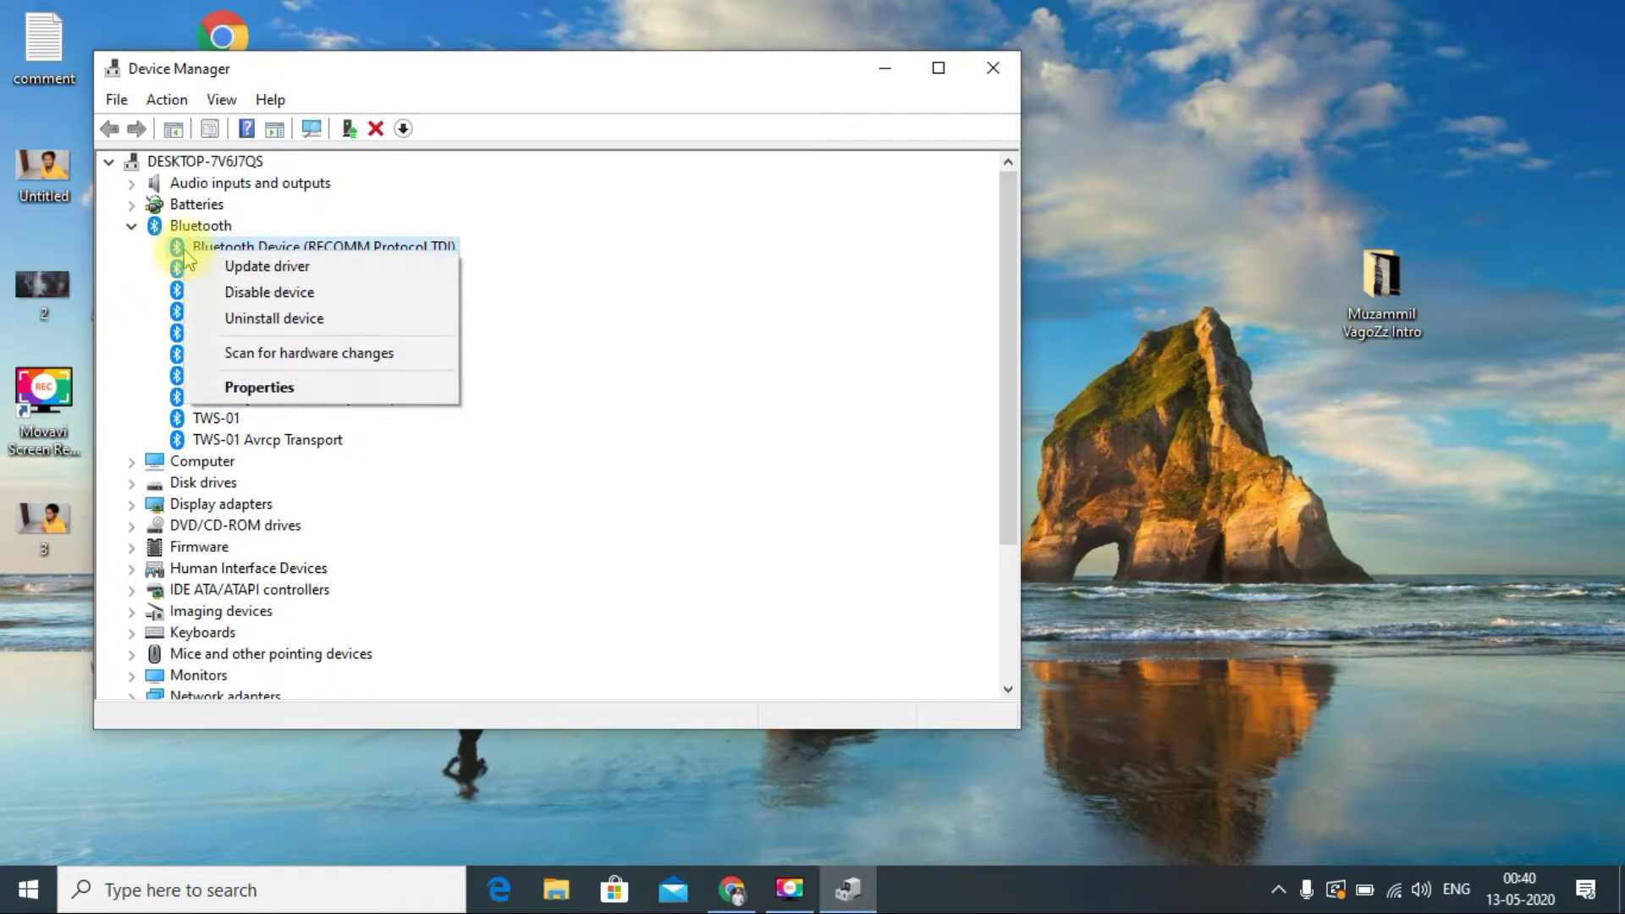
- Update the Bluetooth Device (RFCOMM Protocol TDI) driver by searching automatically for newer driver software
{"action": "left_click", "coordinate": [230, 269]}
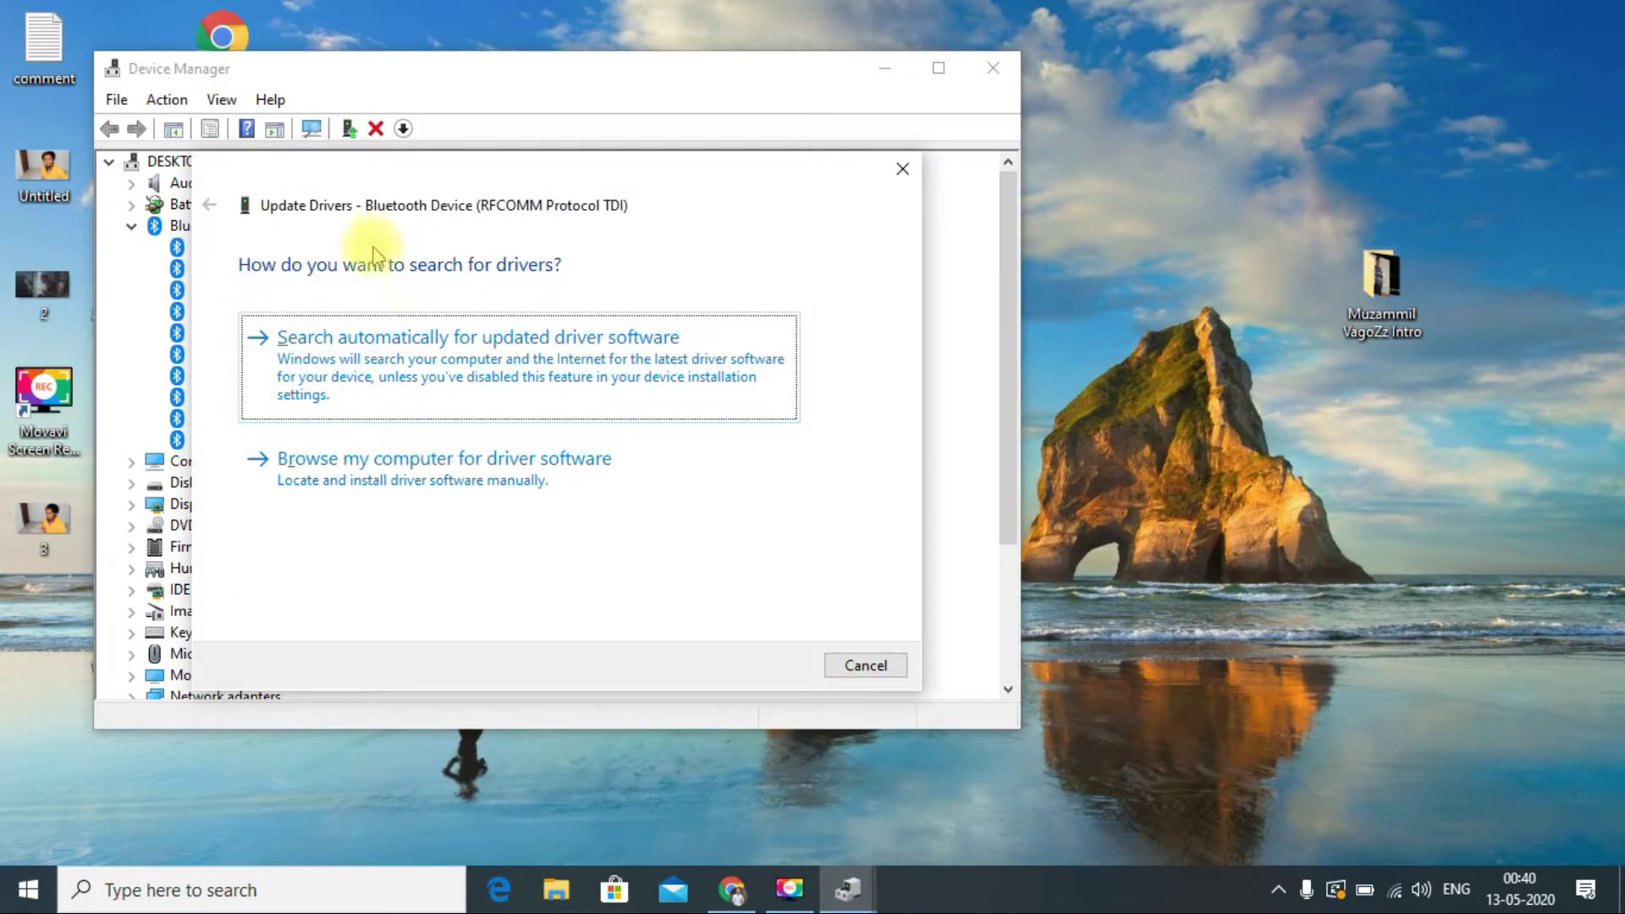
{"action": "left_click", "coordinate": [449, 370]}
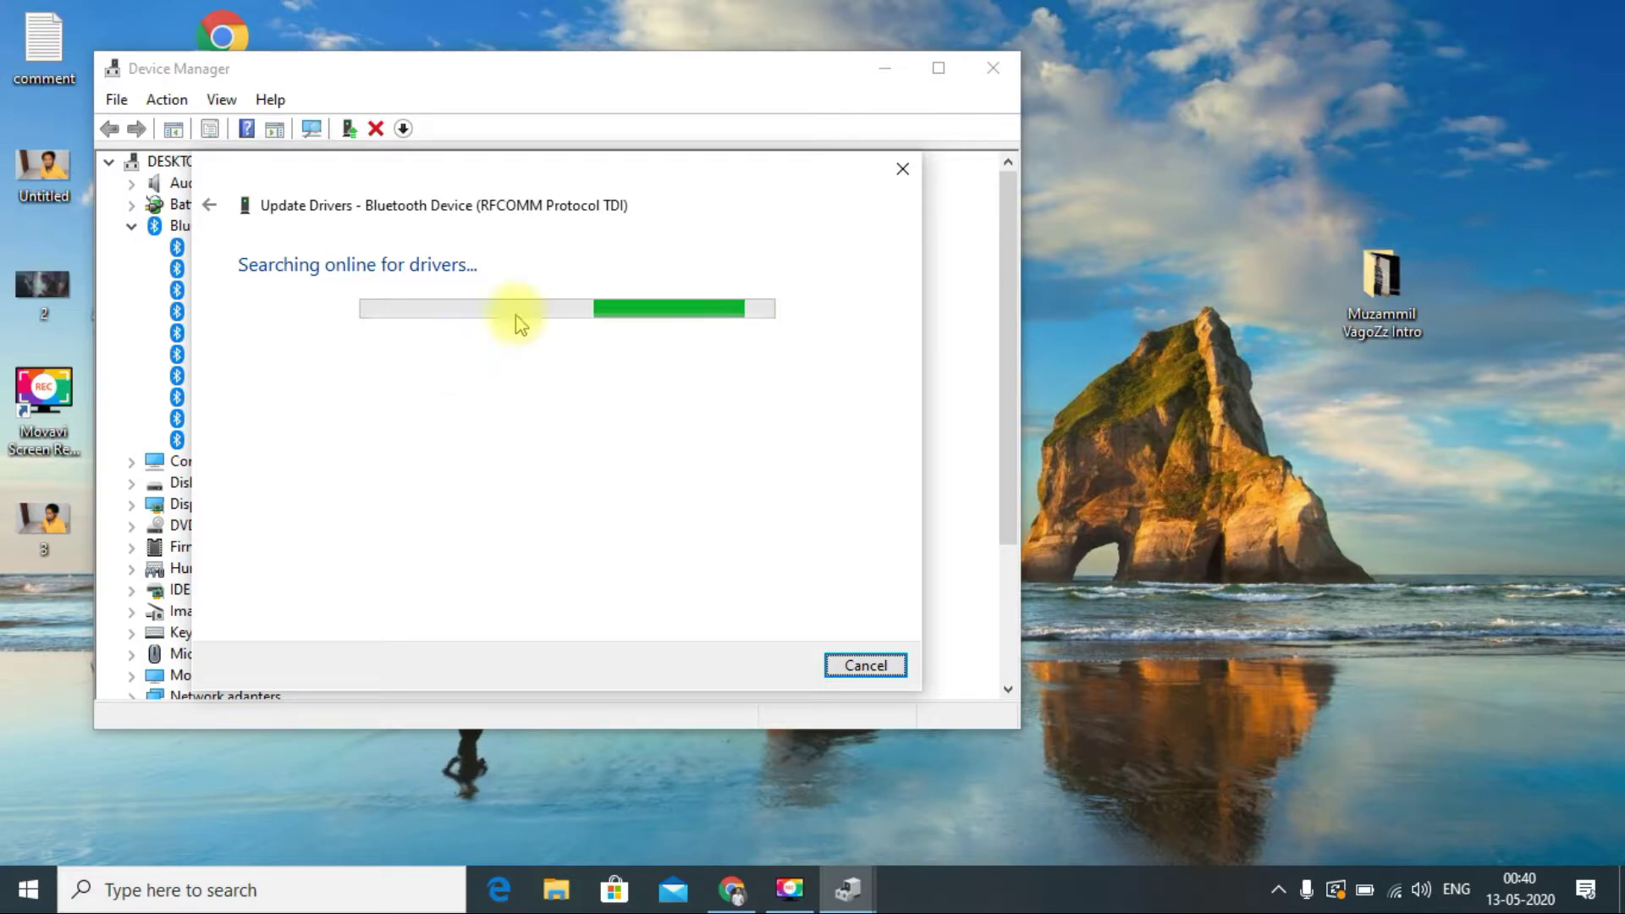
{"action": "left_click_drag", "start_coordinate": [298, 163], "coordinate": [545, 173]}
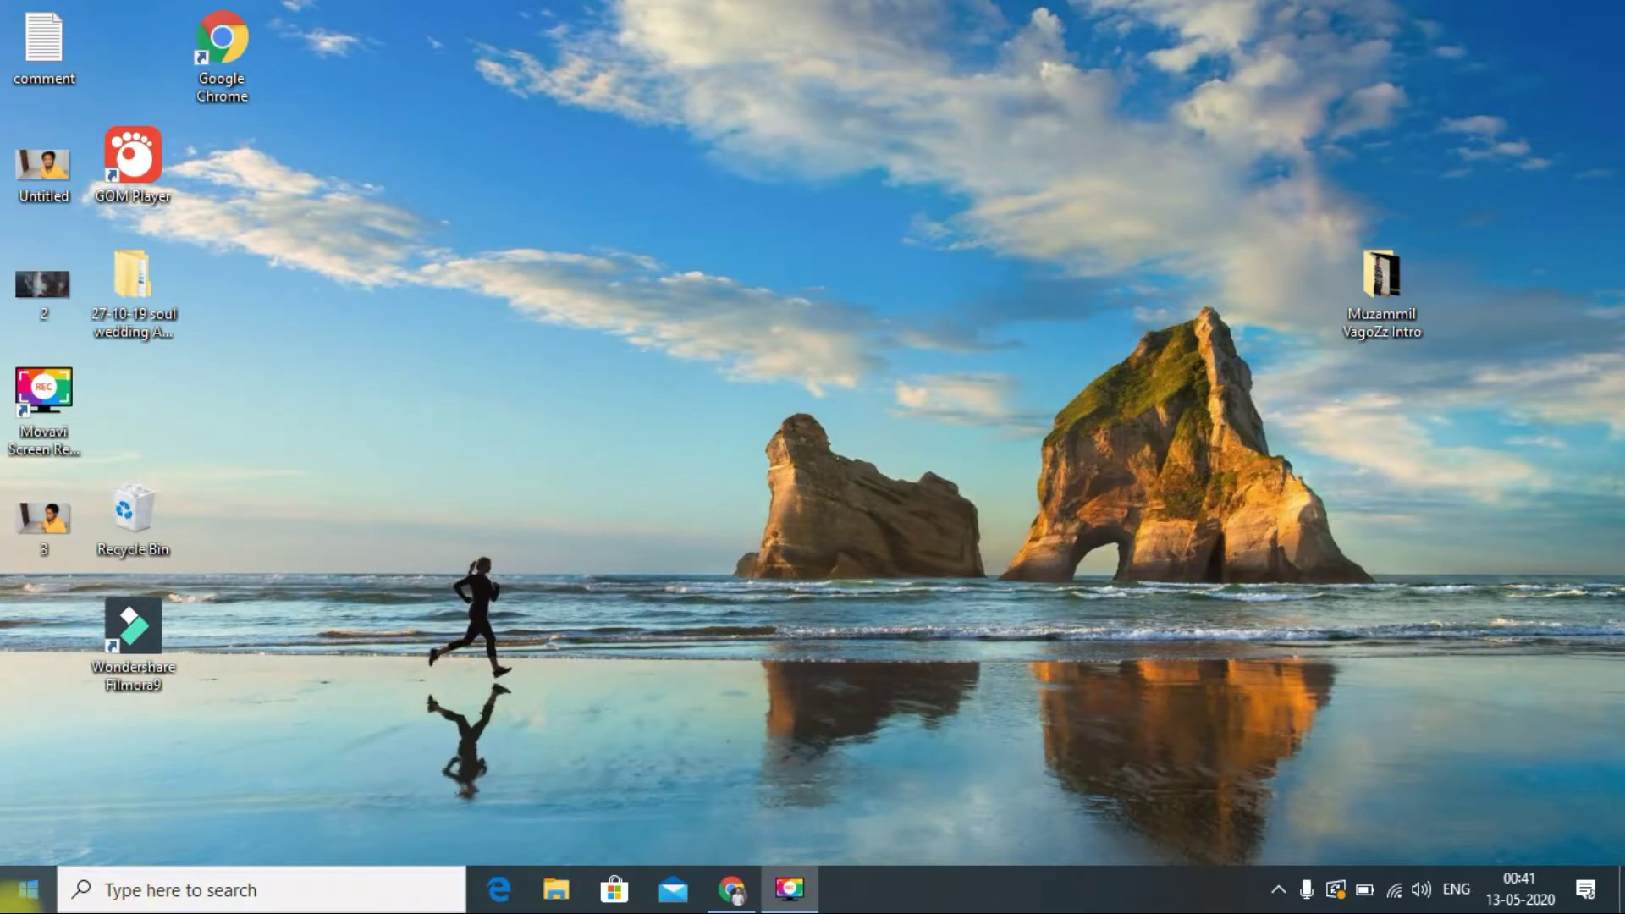
- Open the Run dialog via a 'run' search and enter services.msc in the Open box
{"action": "key", "text": "super"}
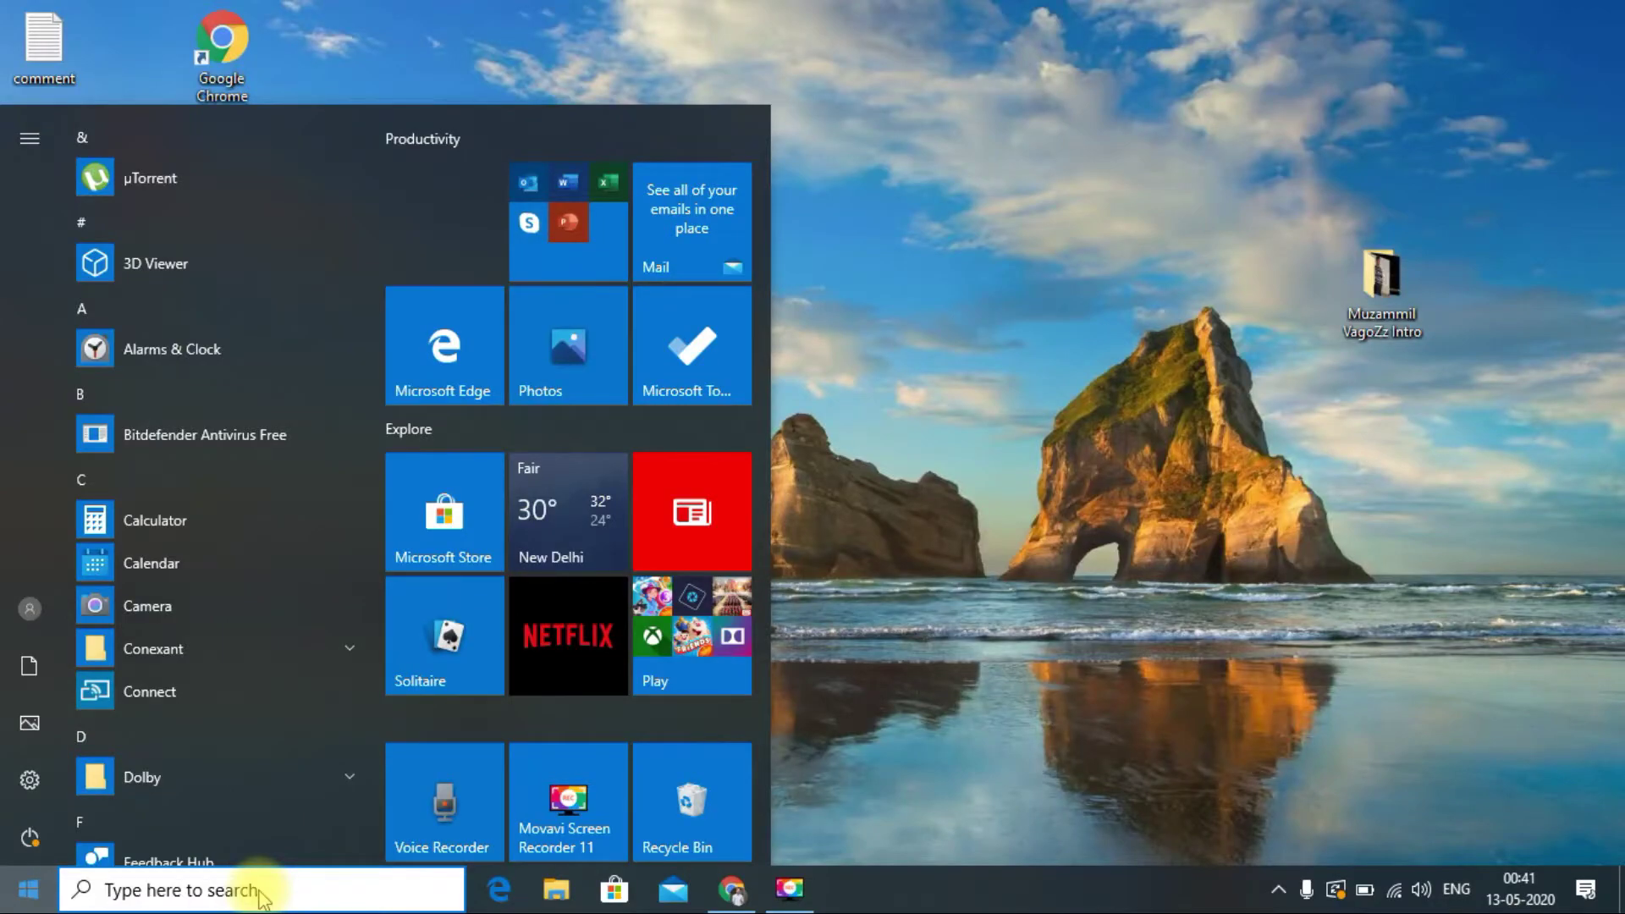
{"action": "type", "text": "run"}
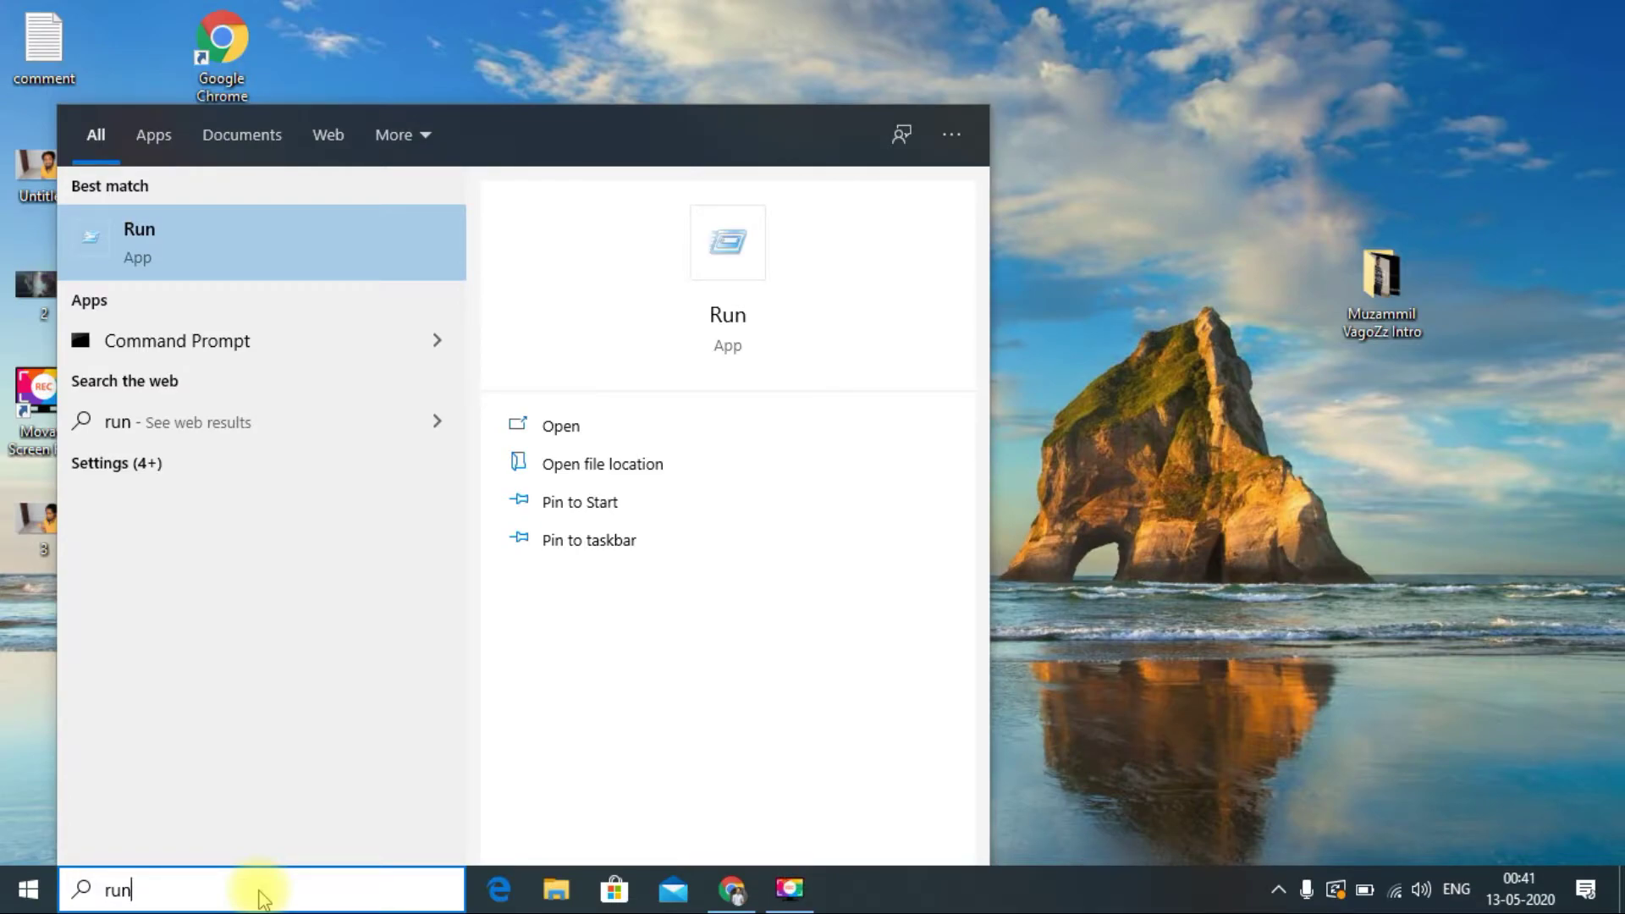
{"action": "left_click", "coordinate": [168, 230]}
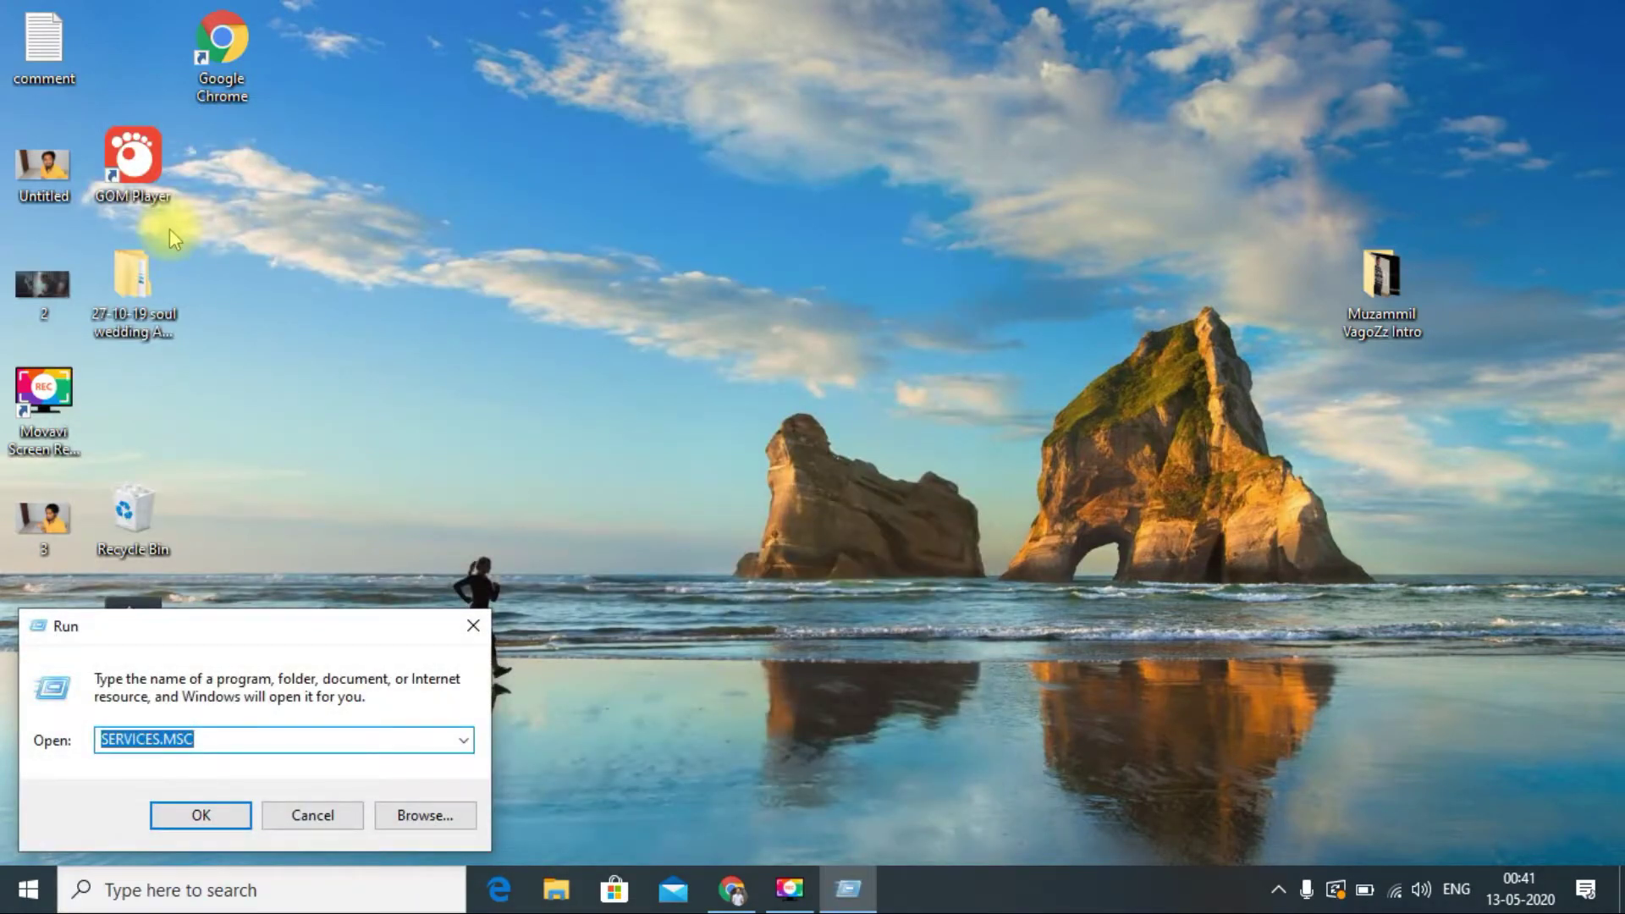
{"action": "left_click_drag", "start_coordinate": [229, 737], "coordinate": [57, 748]}
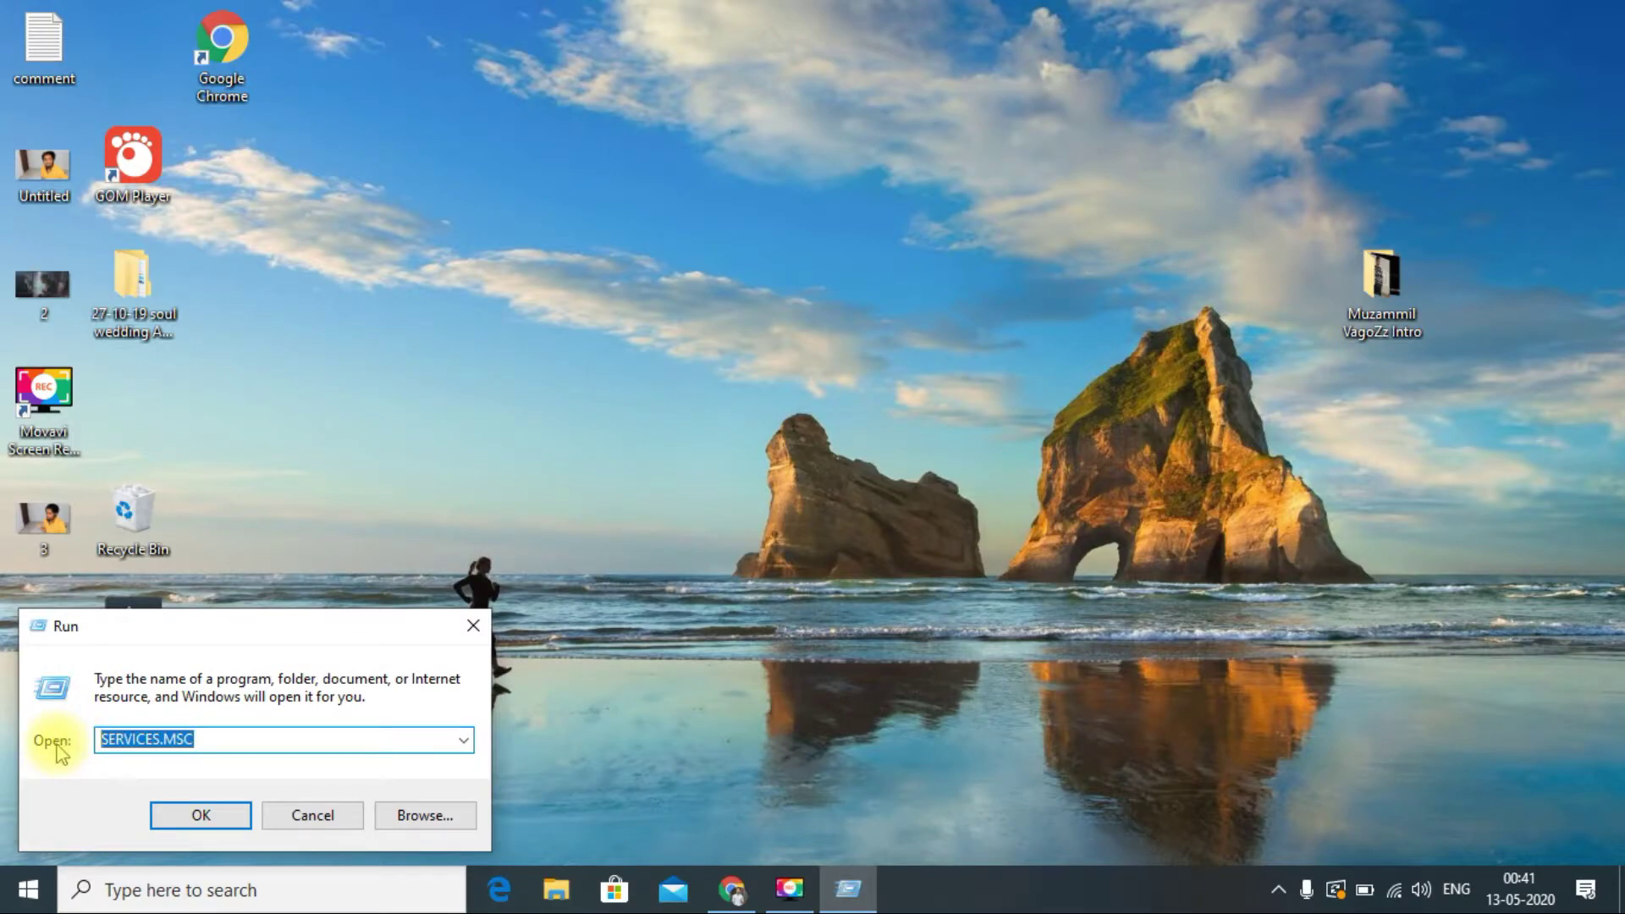
{"action": "type", "text": "servi"}
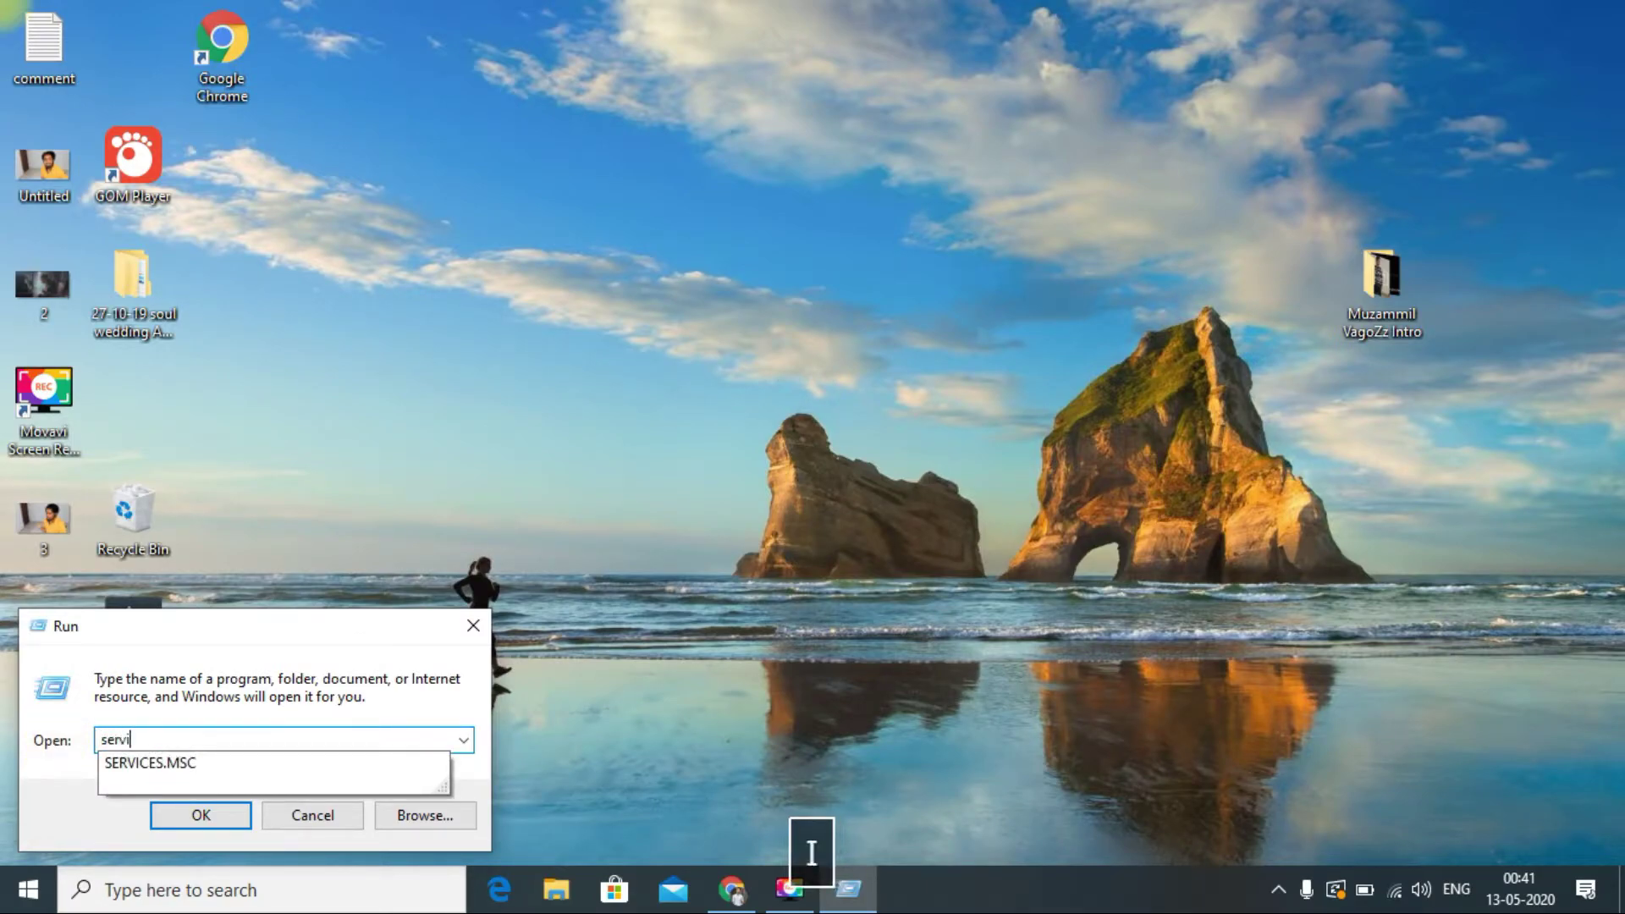
{"action": "type", "text": "ces.msc"}
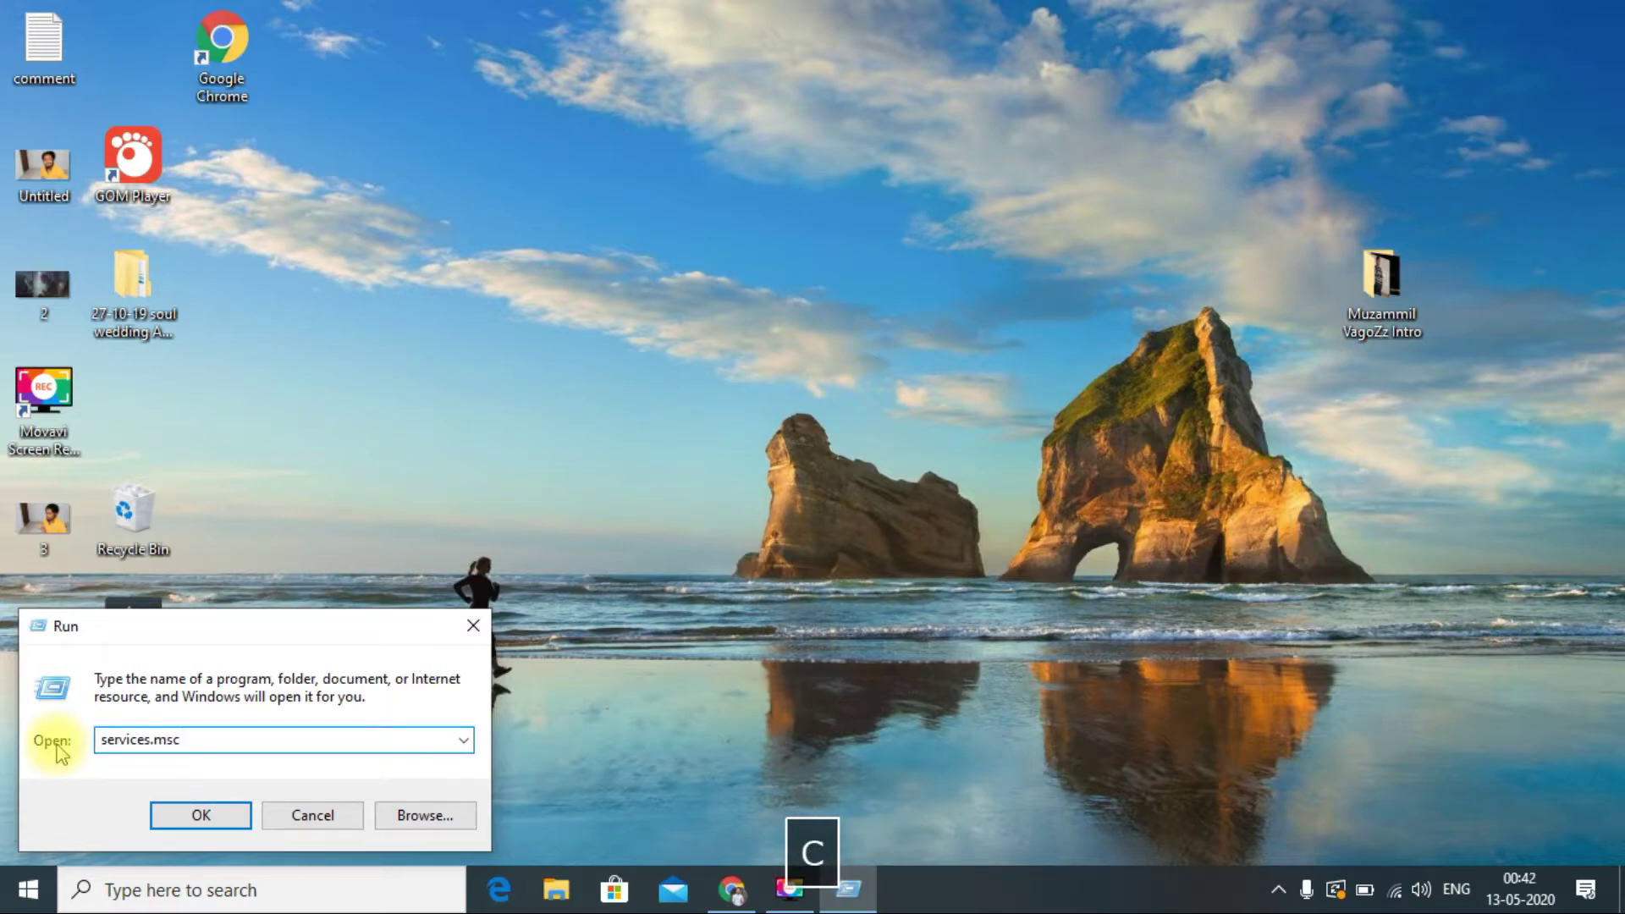
- Launch services.msc and bring up the context menu for Bluetooth Audio Gateway Service
{"action": "left_click", "coordinate": [205, 818]}
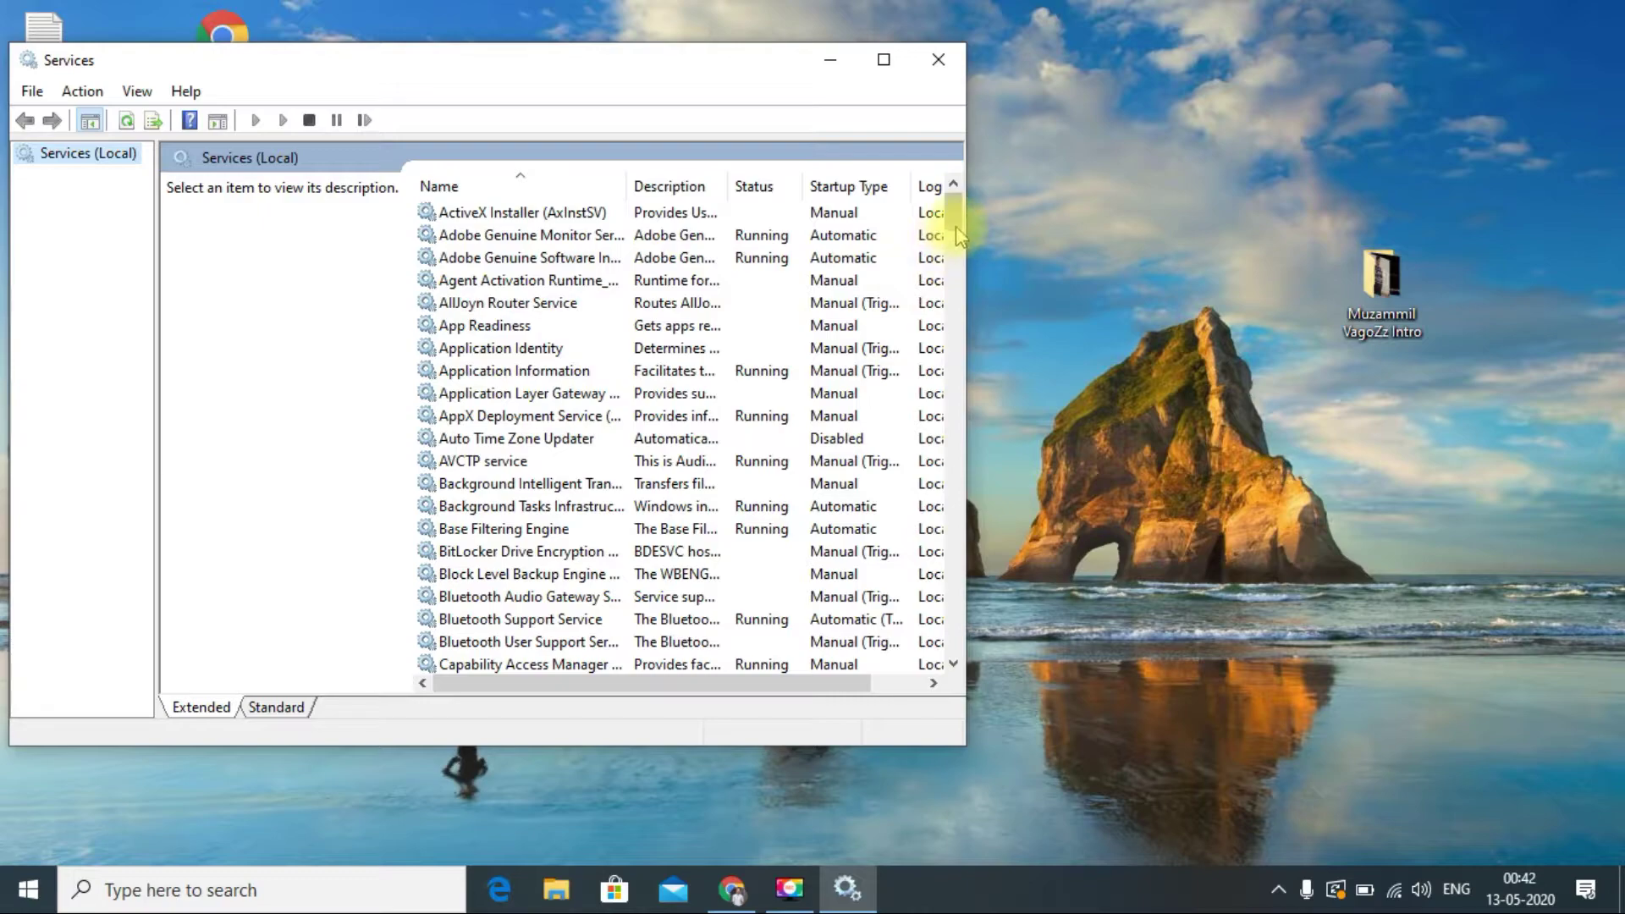
{"action": "left_click_drag", "start_coordinate": [954, 212], "coordinate": [957, 250]}
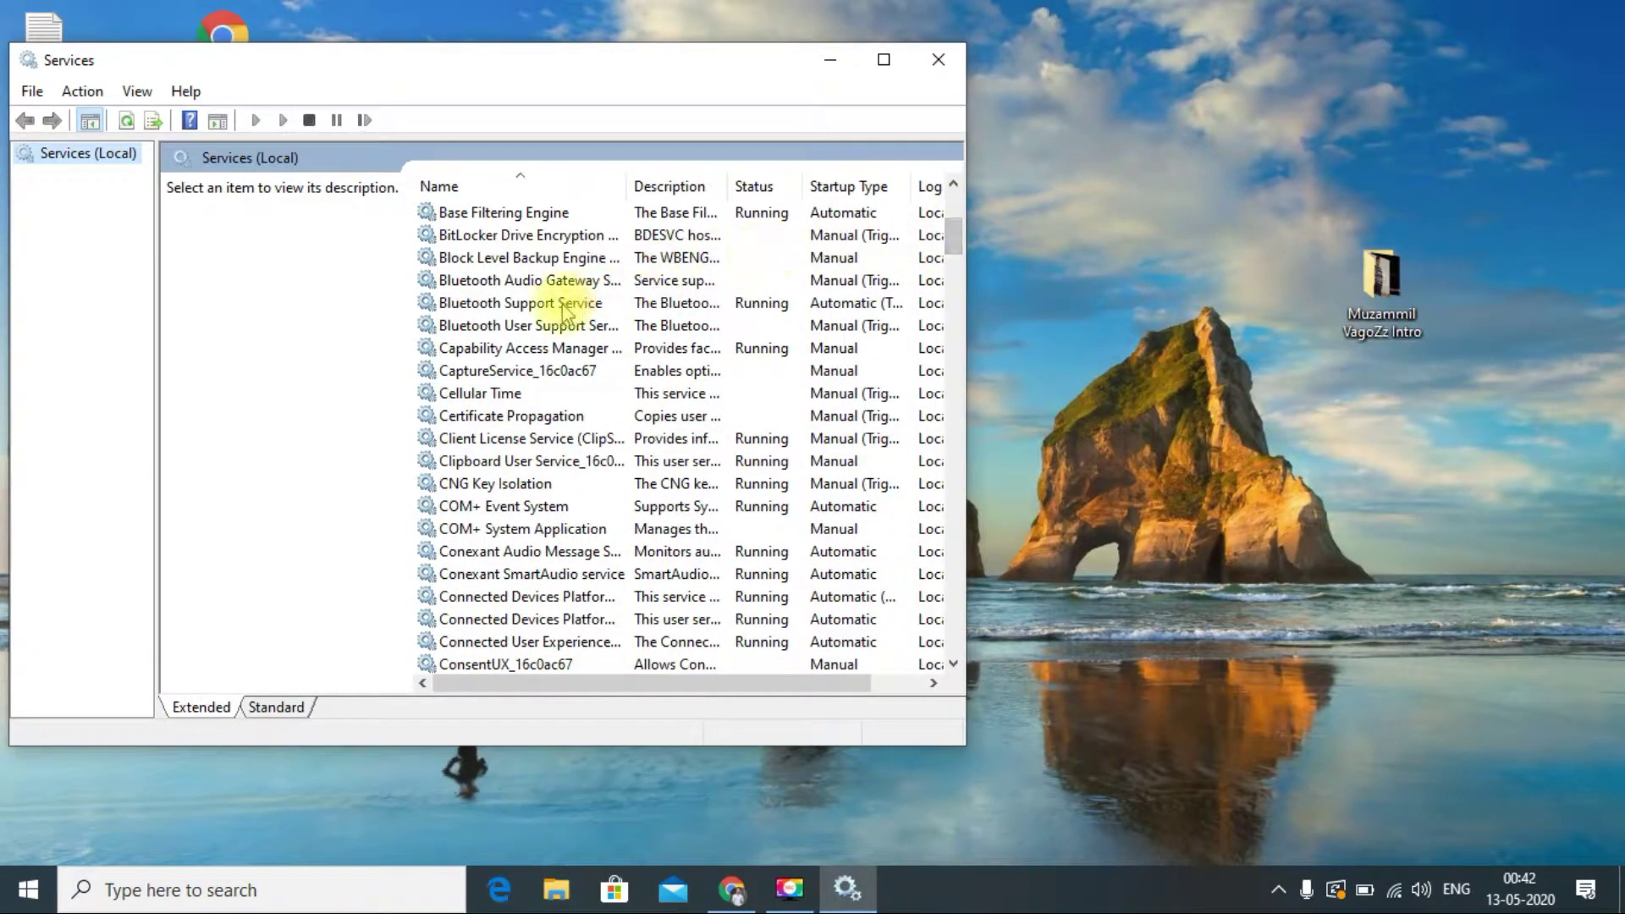
{"action": "left_click", "coordinate": [456, 282]}
{"action": "left_click", "coordinate": [466, 303]}
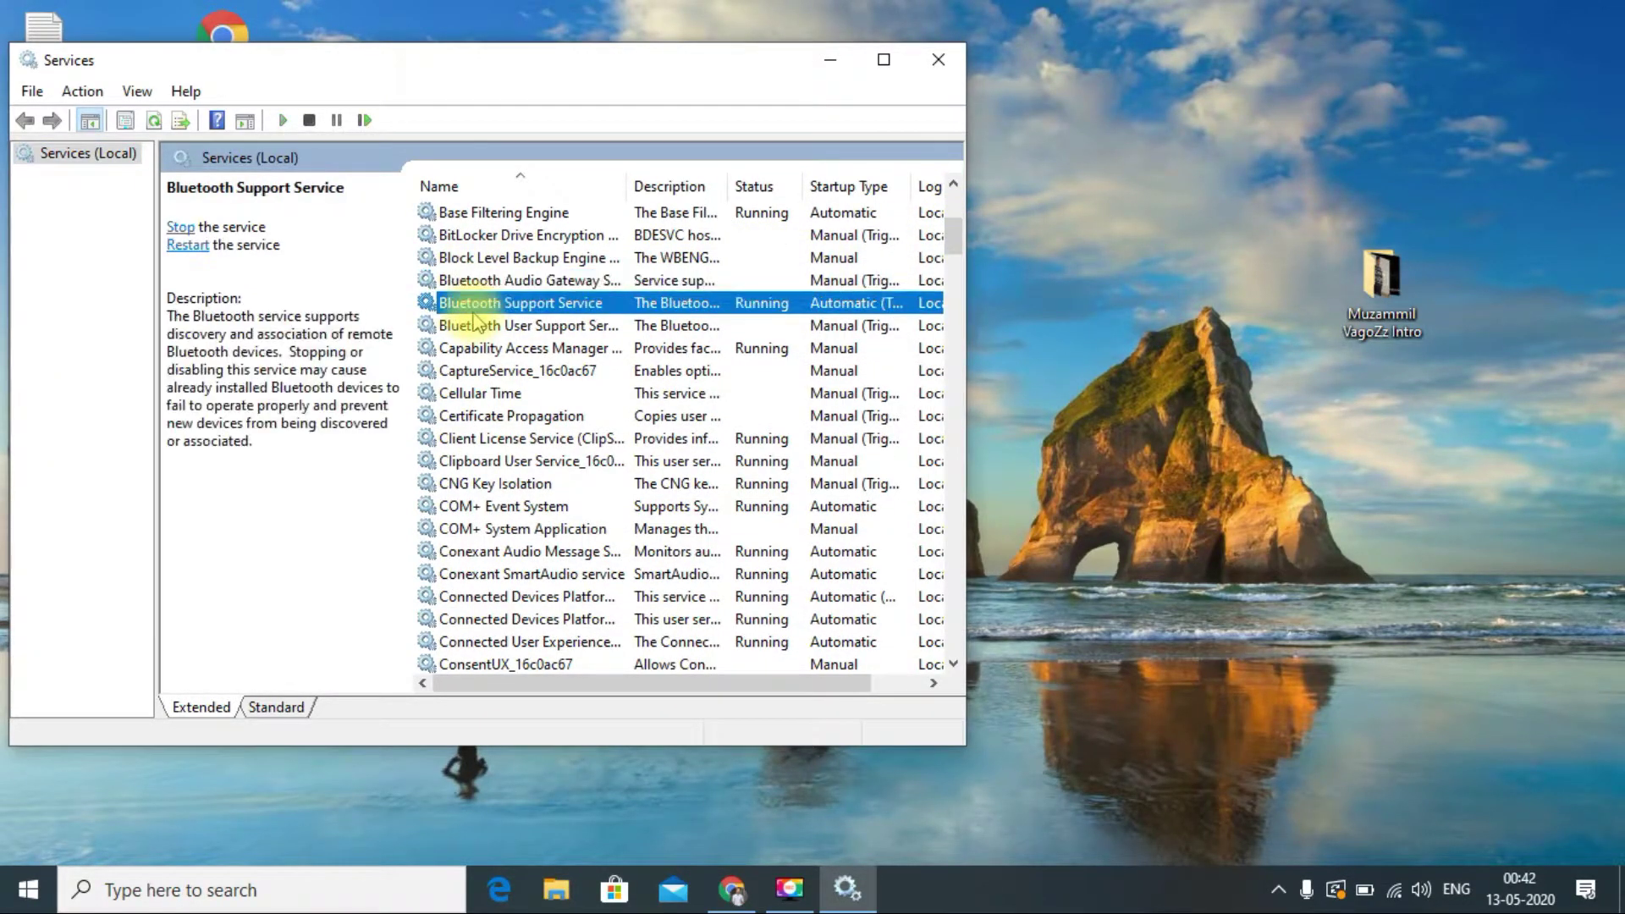
{"action": "left_click", "coordinate": [480, 326]}
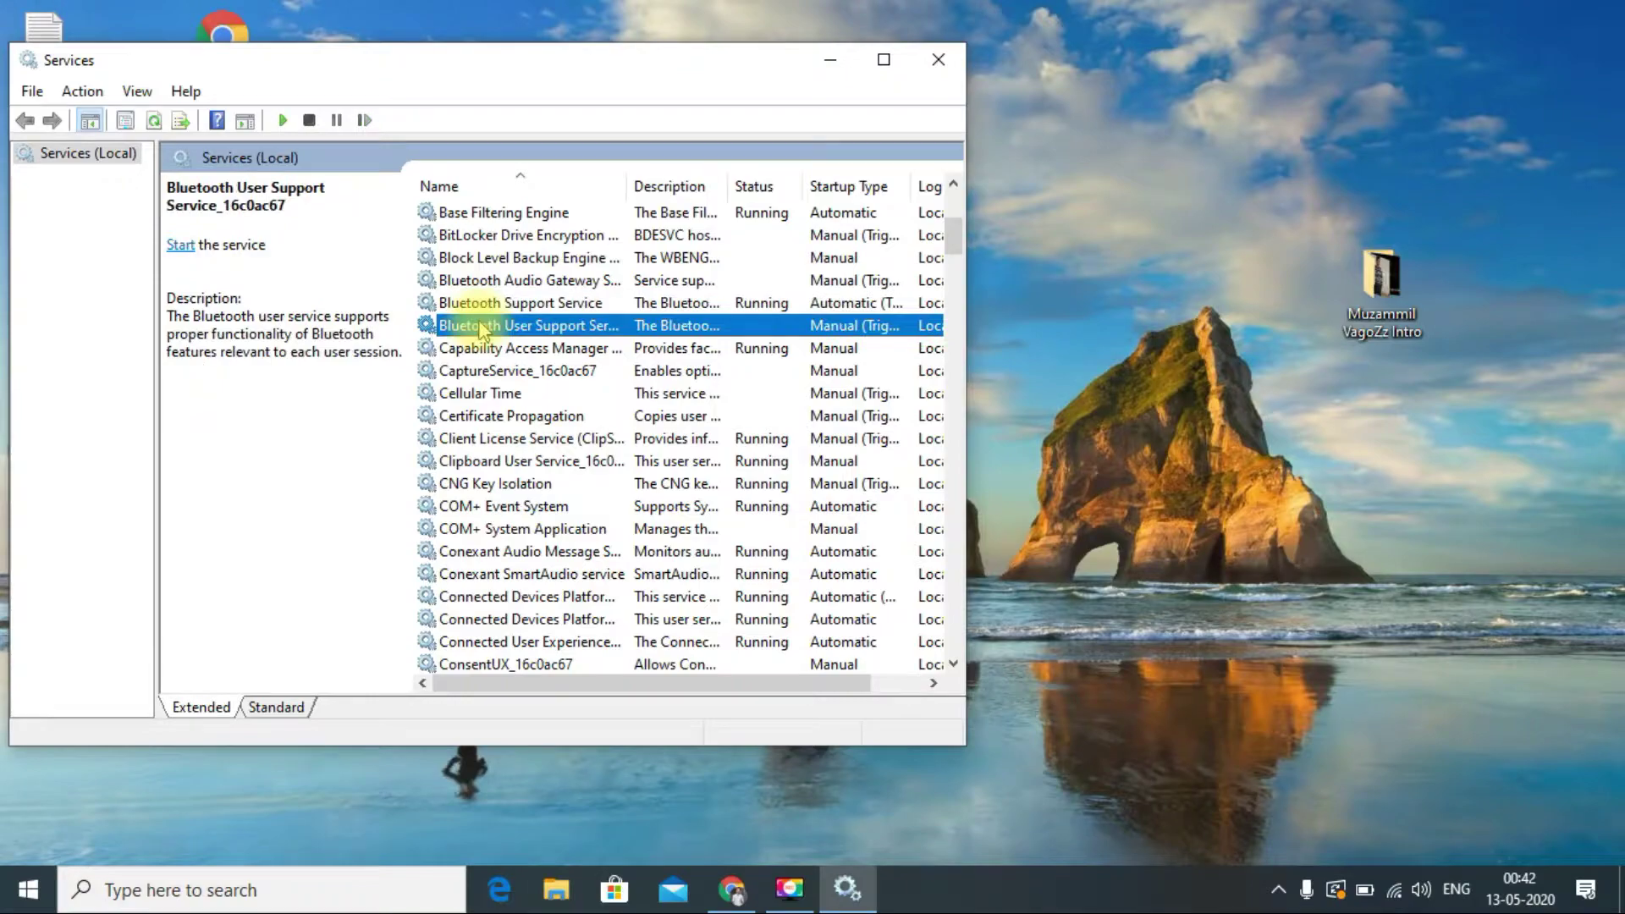
{"action": "left_click", "coordinate": [476, 283]}
{"action": "right_click", "coordinate": [475, 285]}
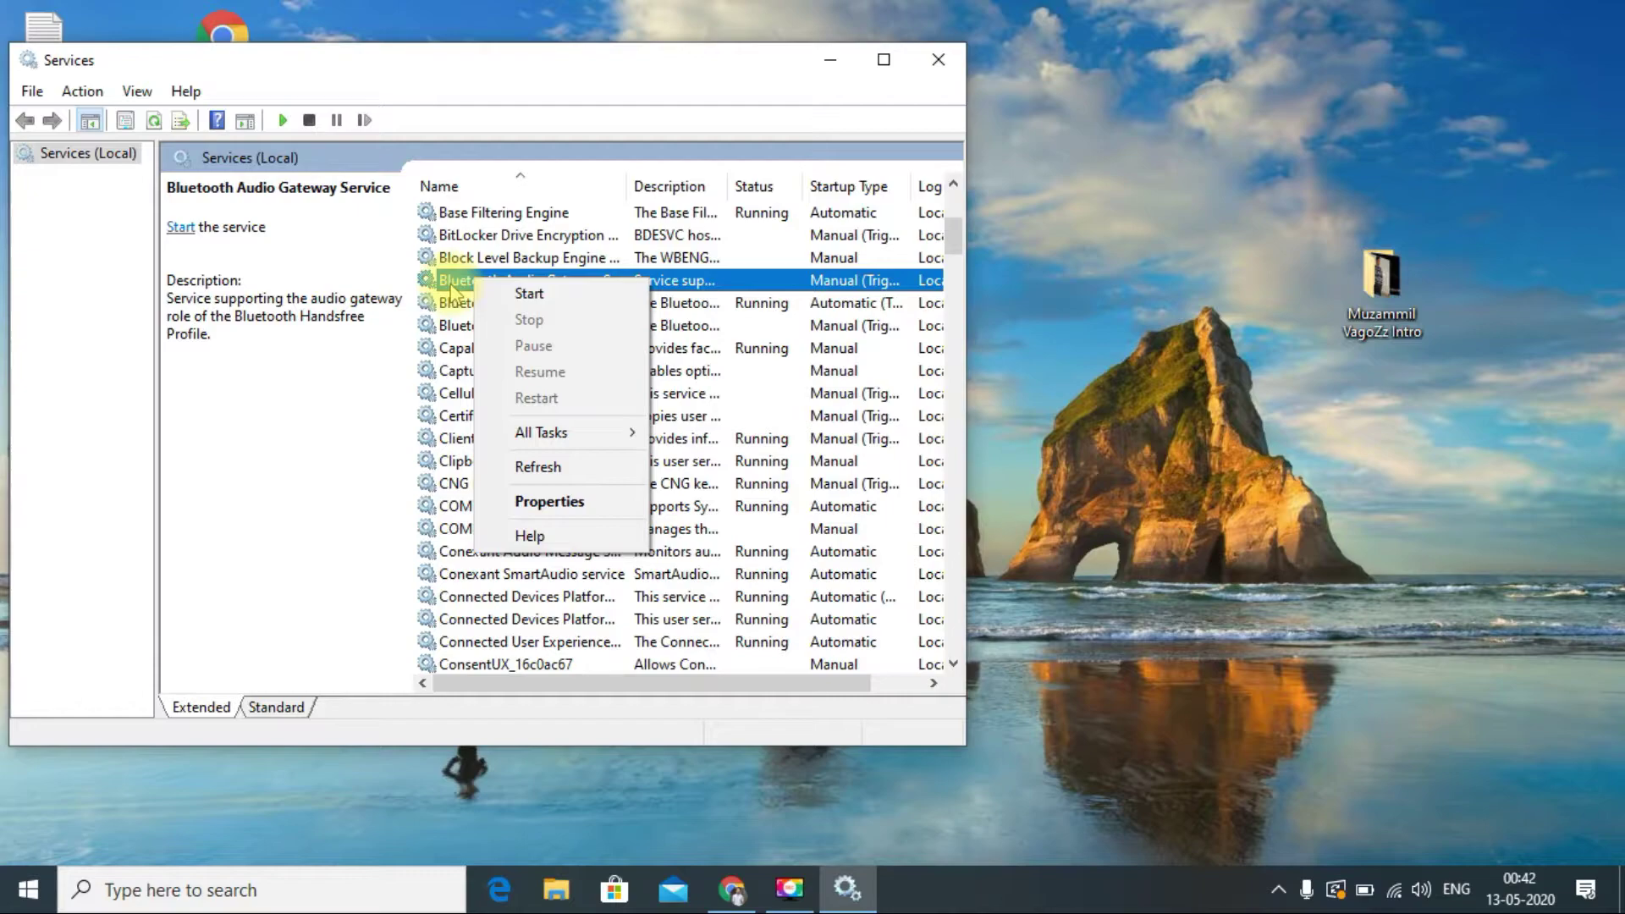
- Set Bluetooth Audio Gateway Service startup type to Automatic, start it, and save
{"action": "left_click", "coordinate": [454, 286]}
{"action": "double_click", "coordinate": [453, 284]}
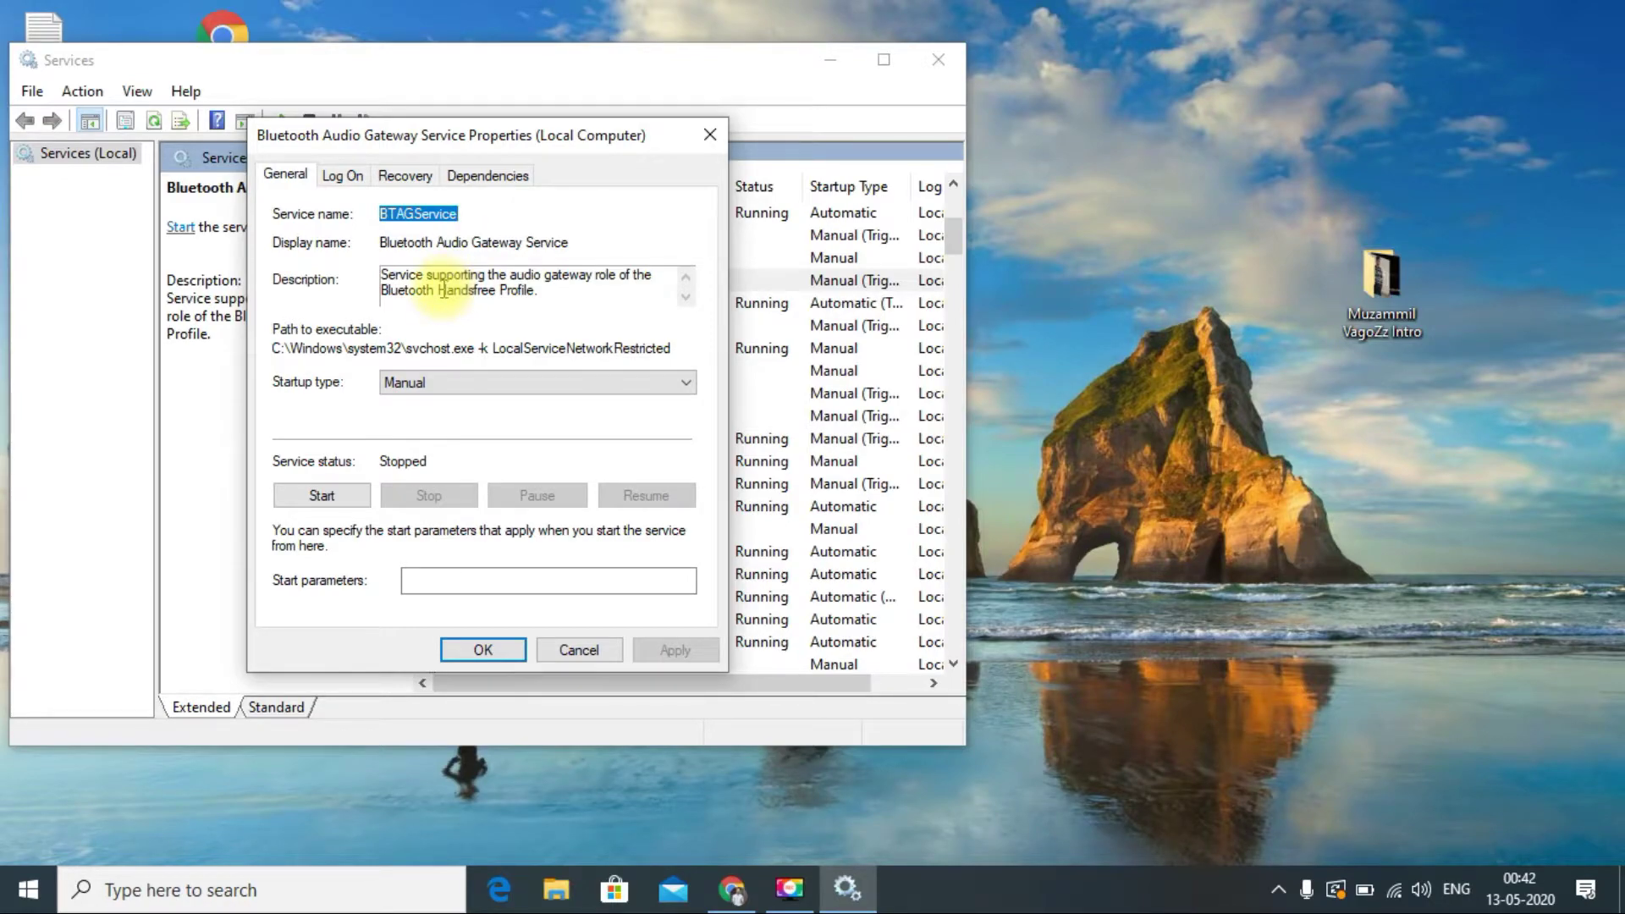
{"action": "left_click", "coordinate": [468, 388]}
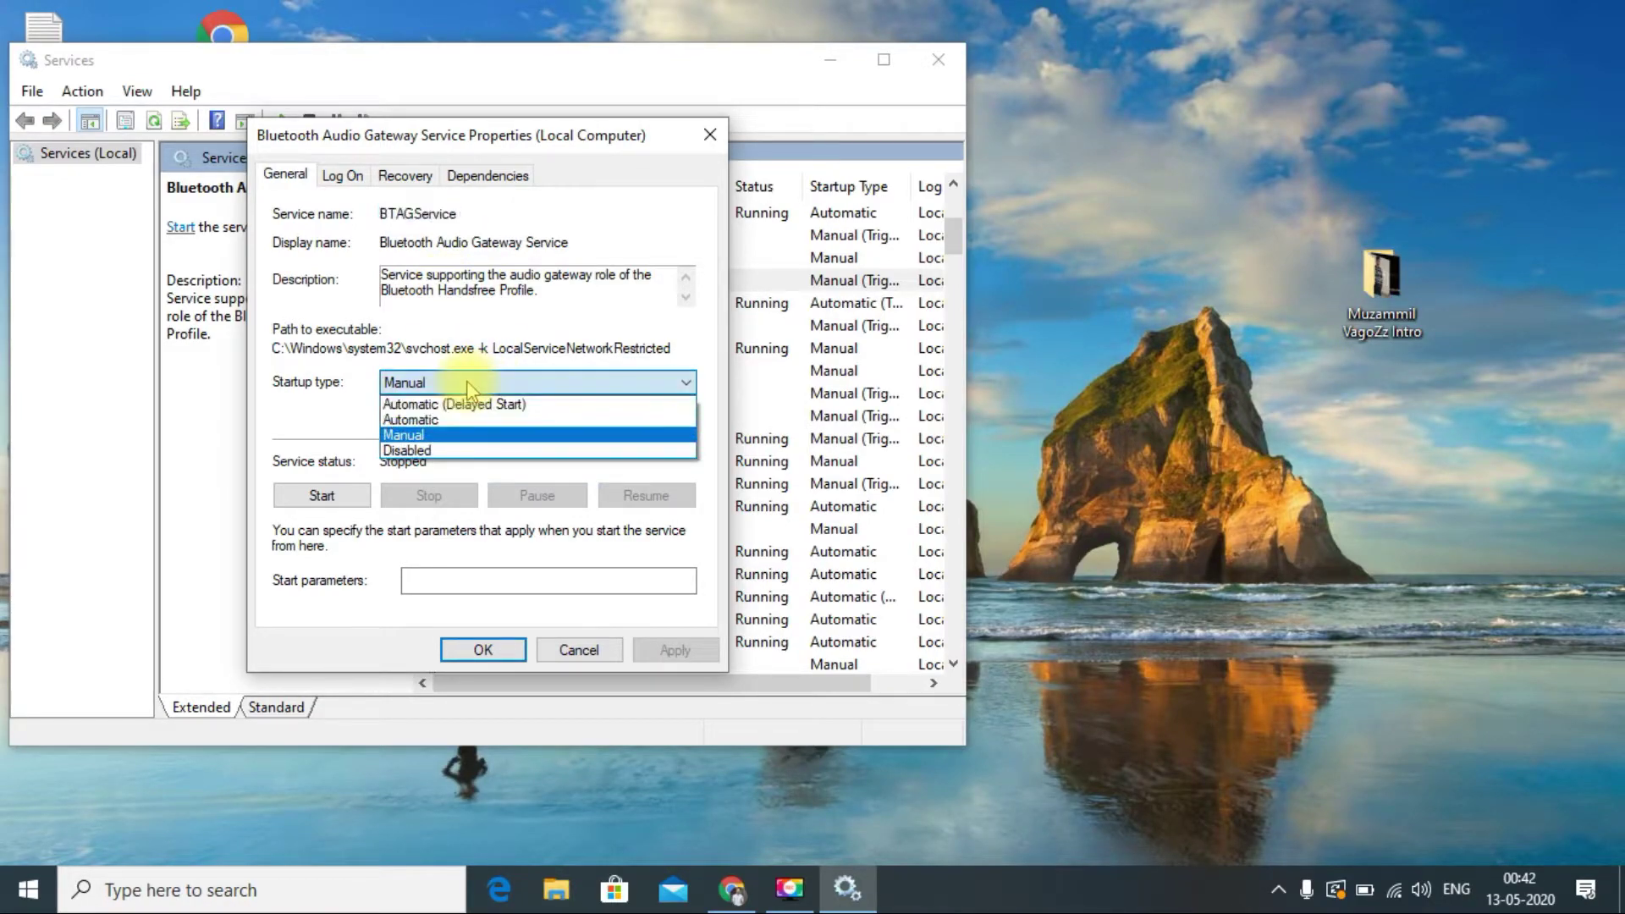
{"action": "left_click", "coordinate": [447, 424]}
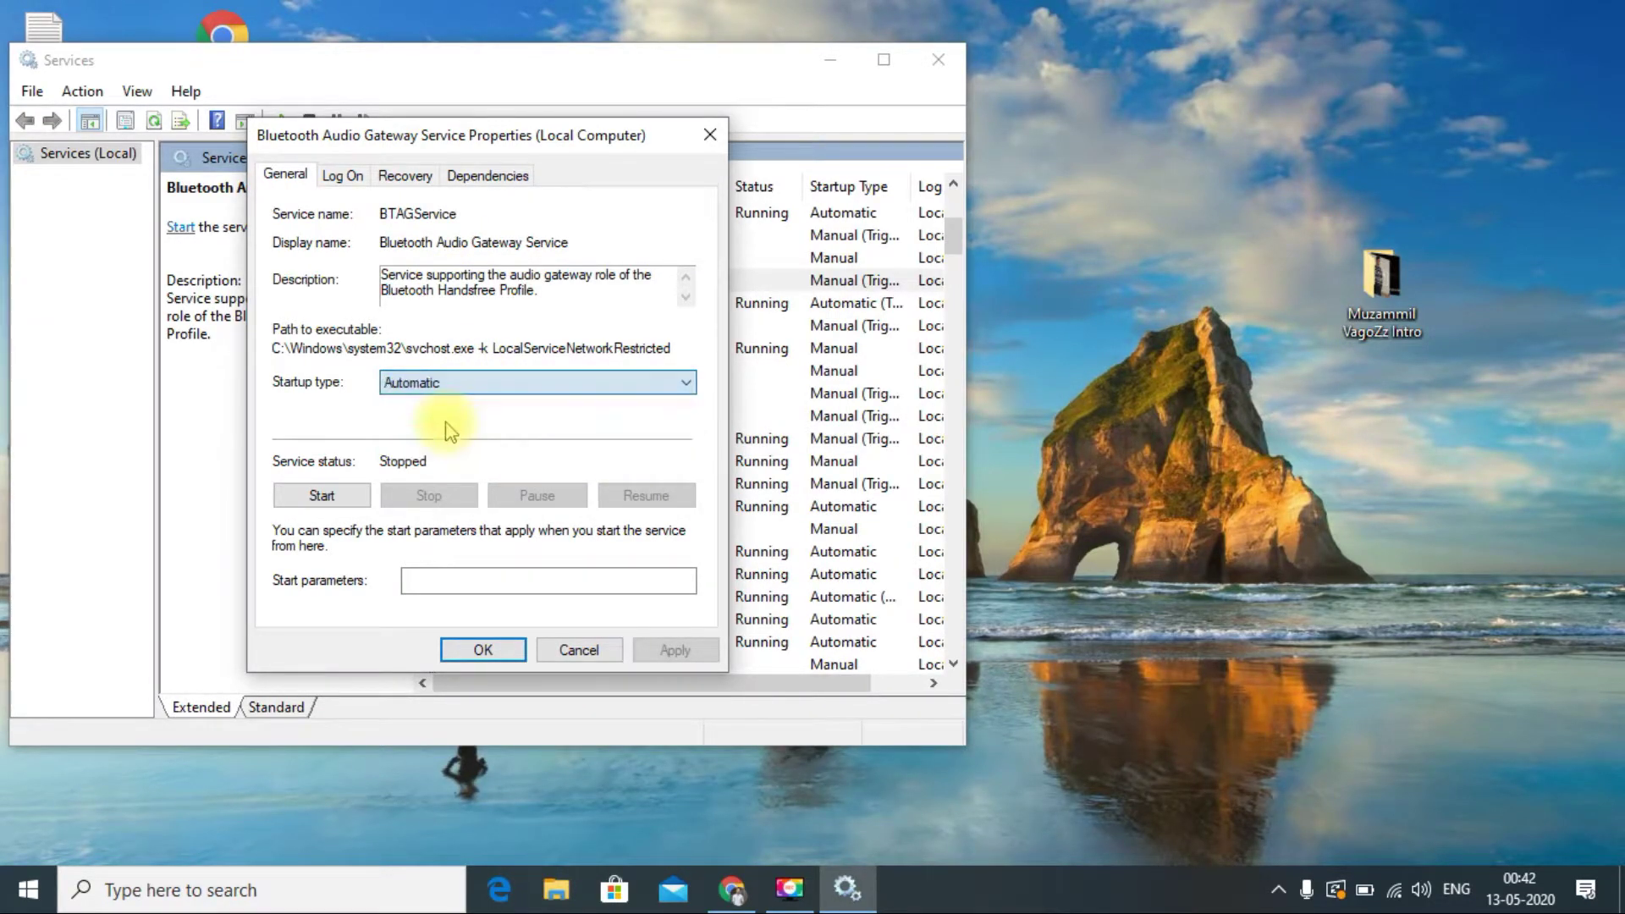
{"action": "left_click", "coordinate": [330, 496]}
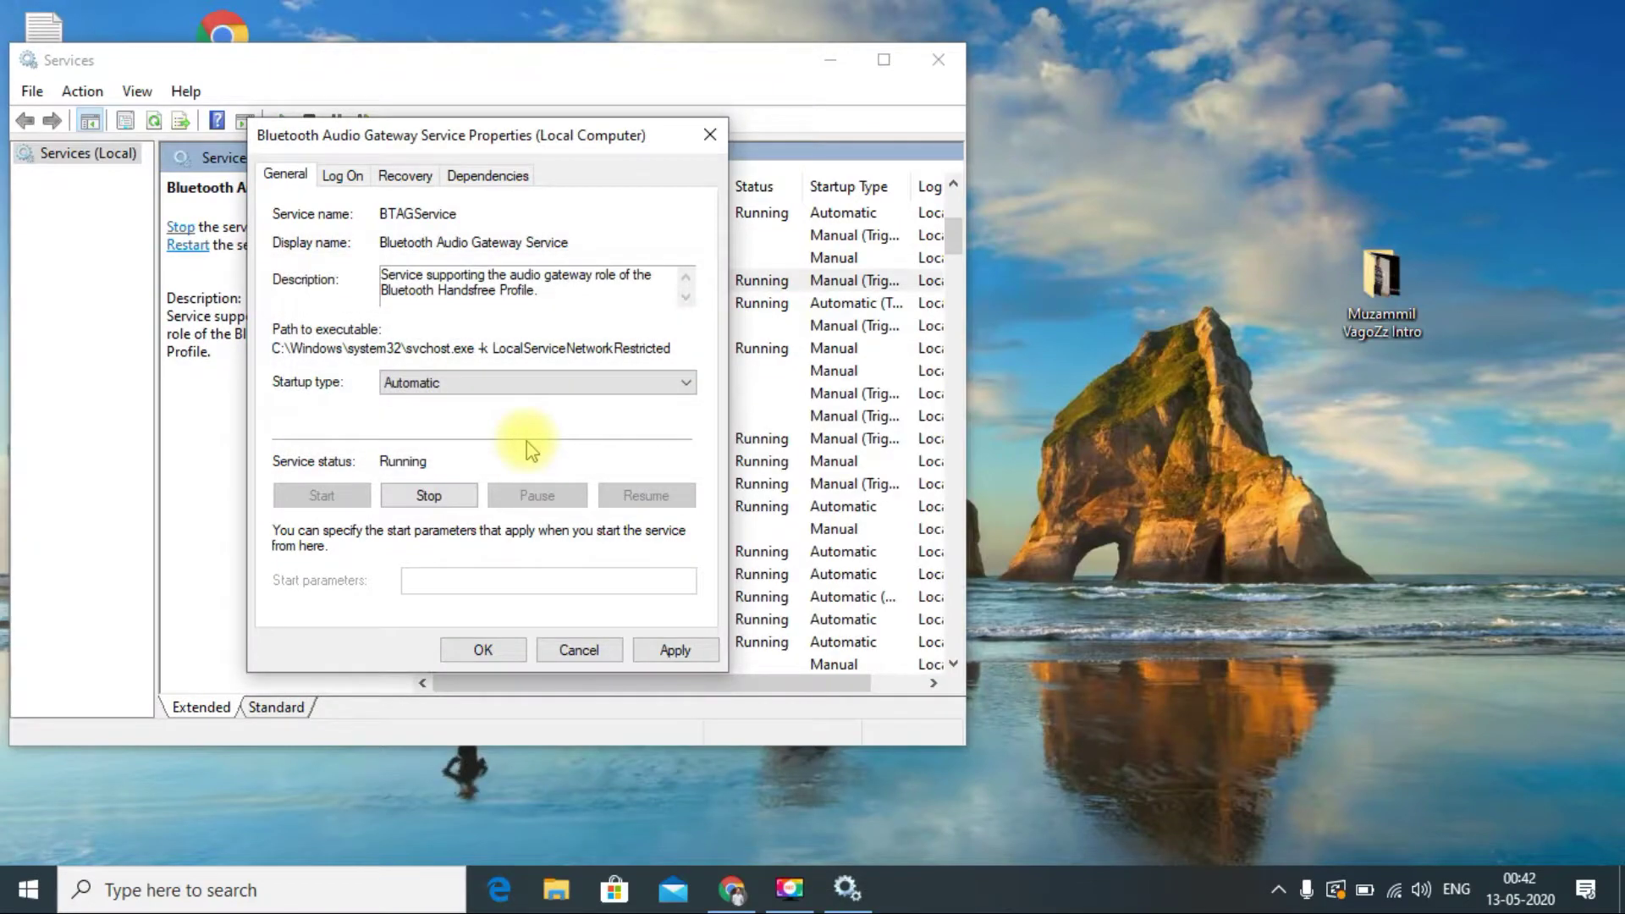
{"action": "left_click", "coordinate": [505, 656]}
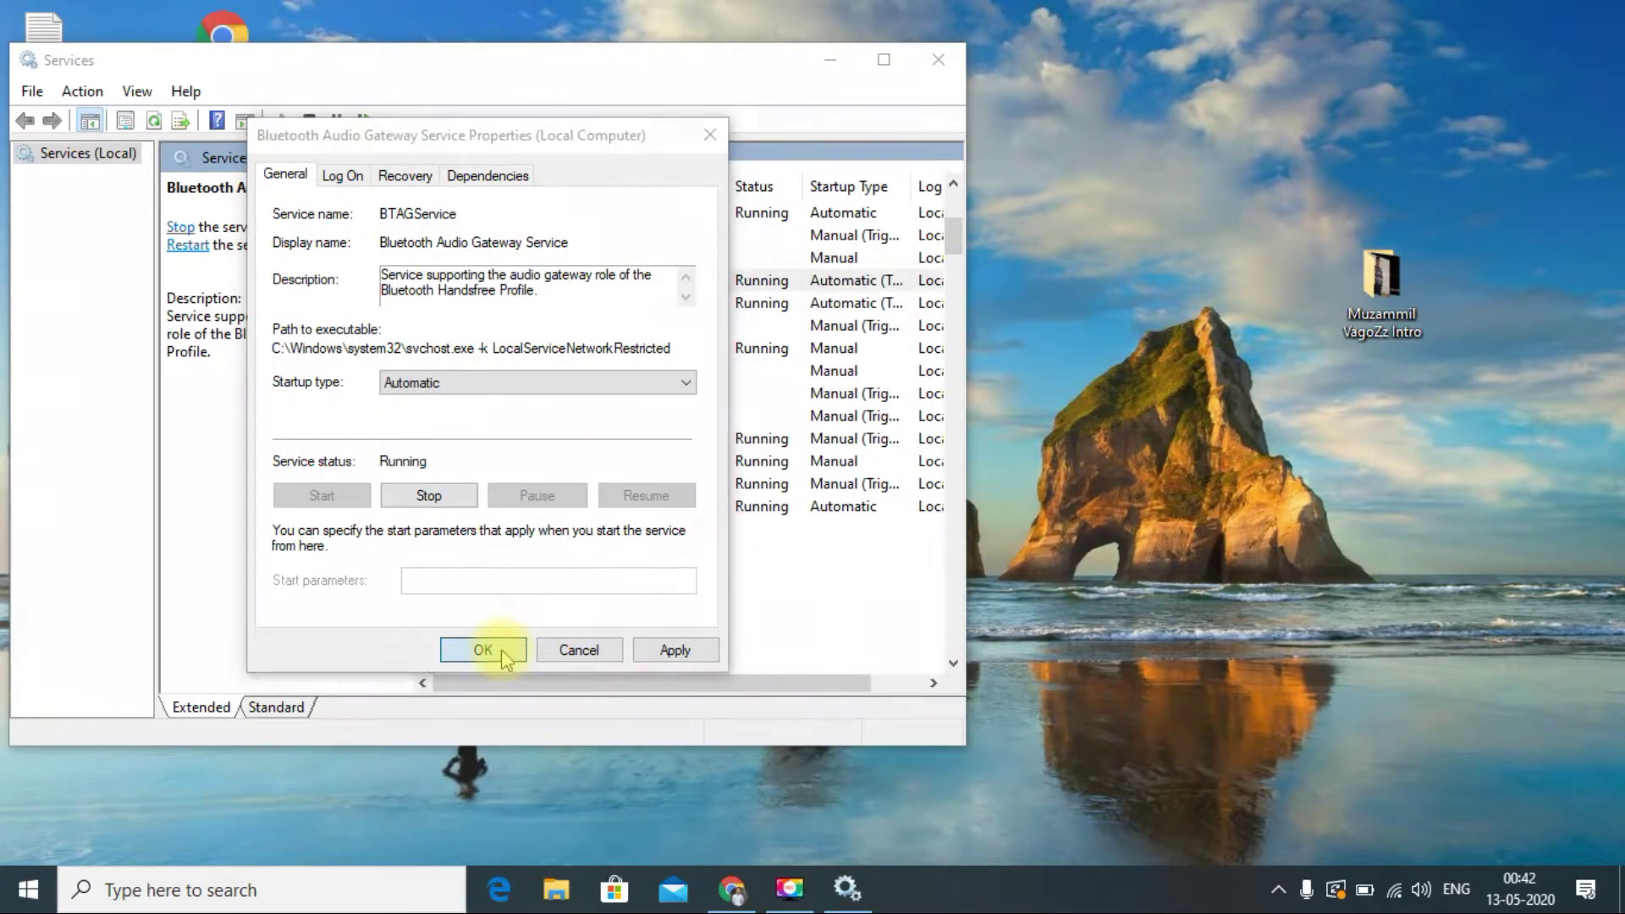
- Stop the Bluetooth Support Service and close its properties
{"action": "left_click", "coordinate": [482, 306]}
{"action": "right_click", "coordinate": [480, 308]}
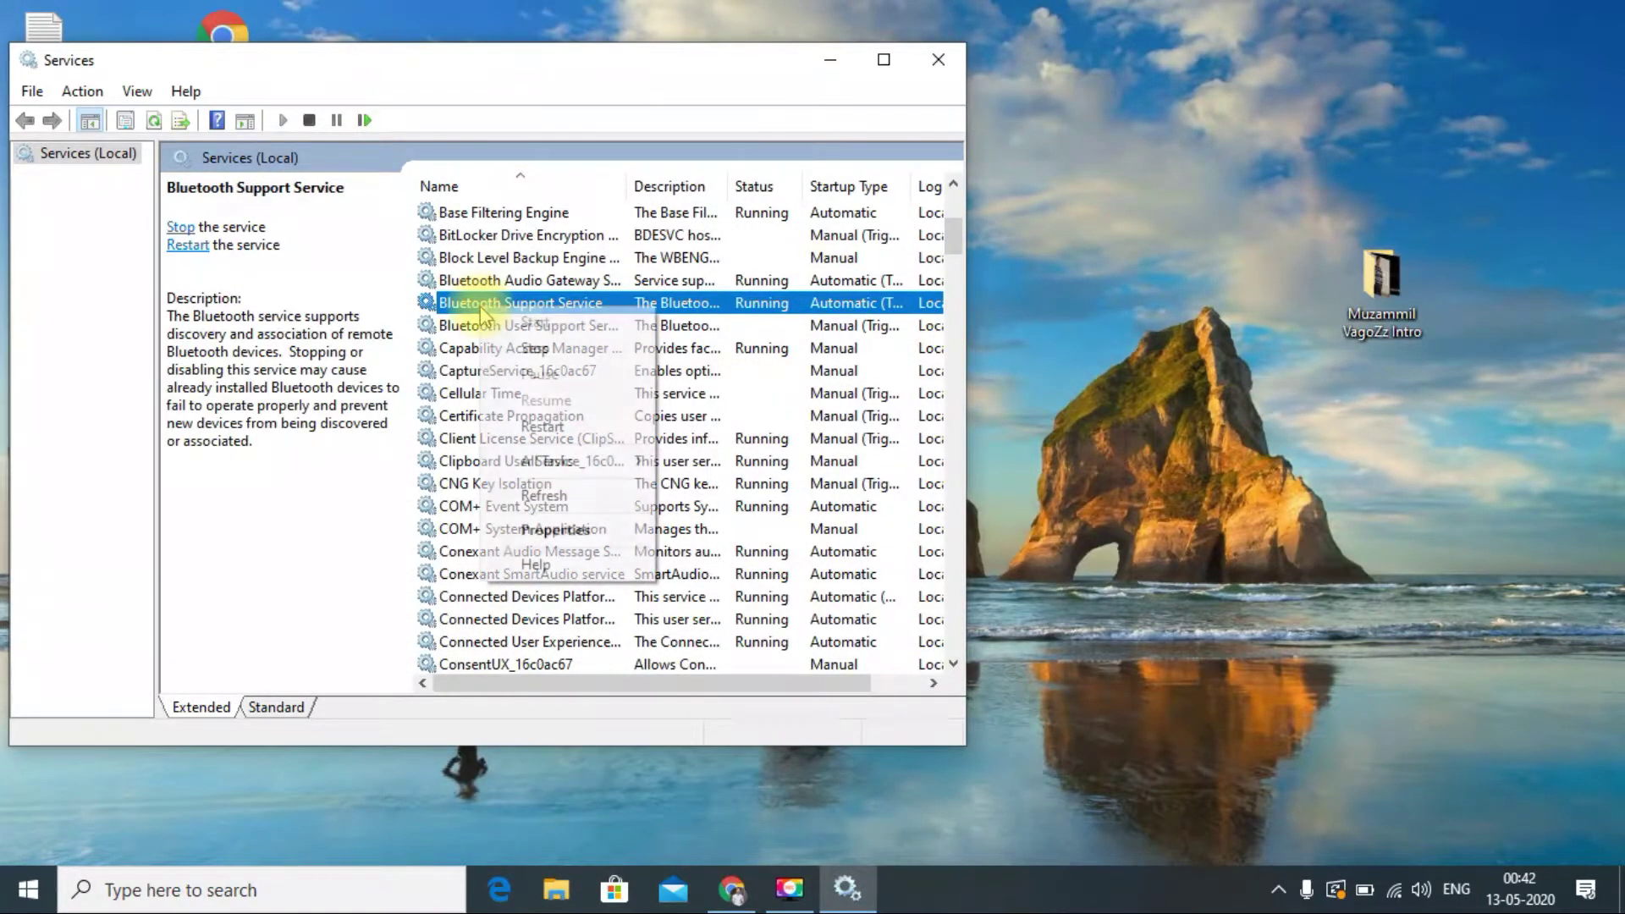
{"action": "double_click", "coordinate": [470, 305]}
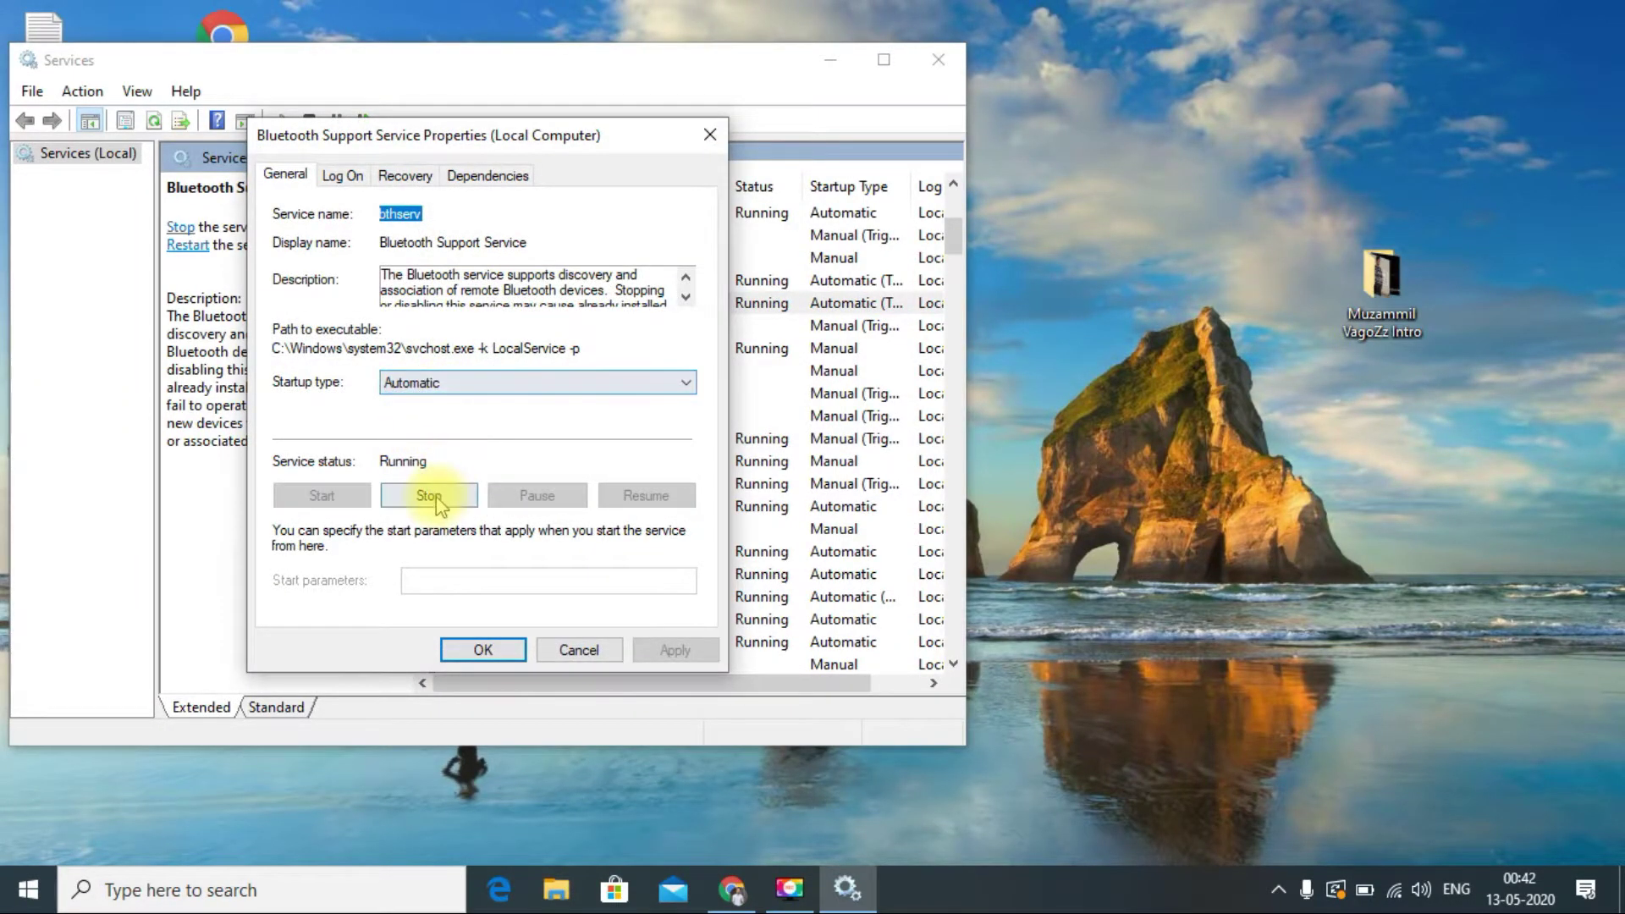
{"action": "left_click", "coordinate": [430, 496]}
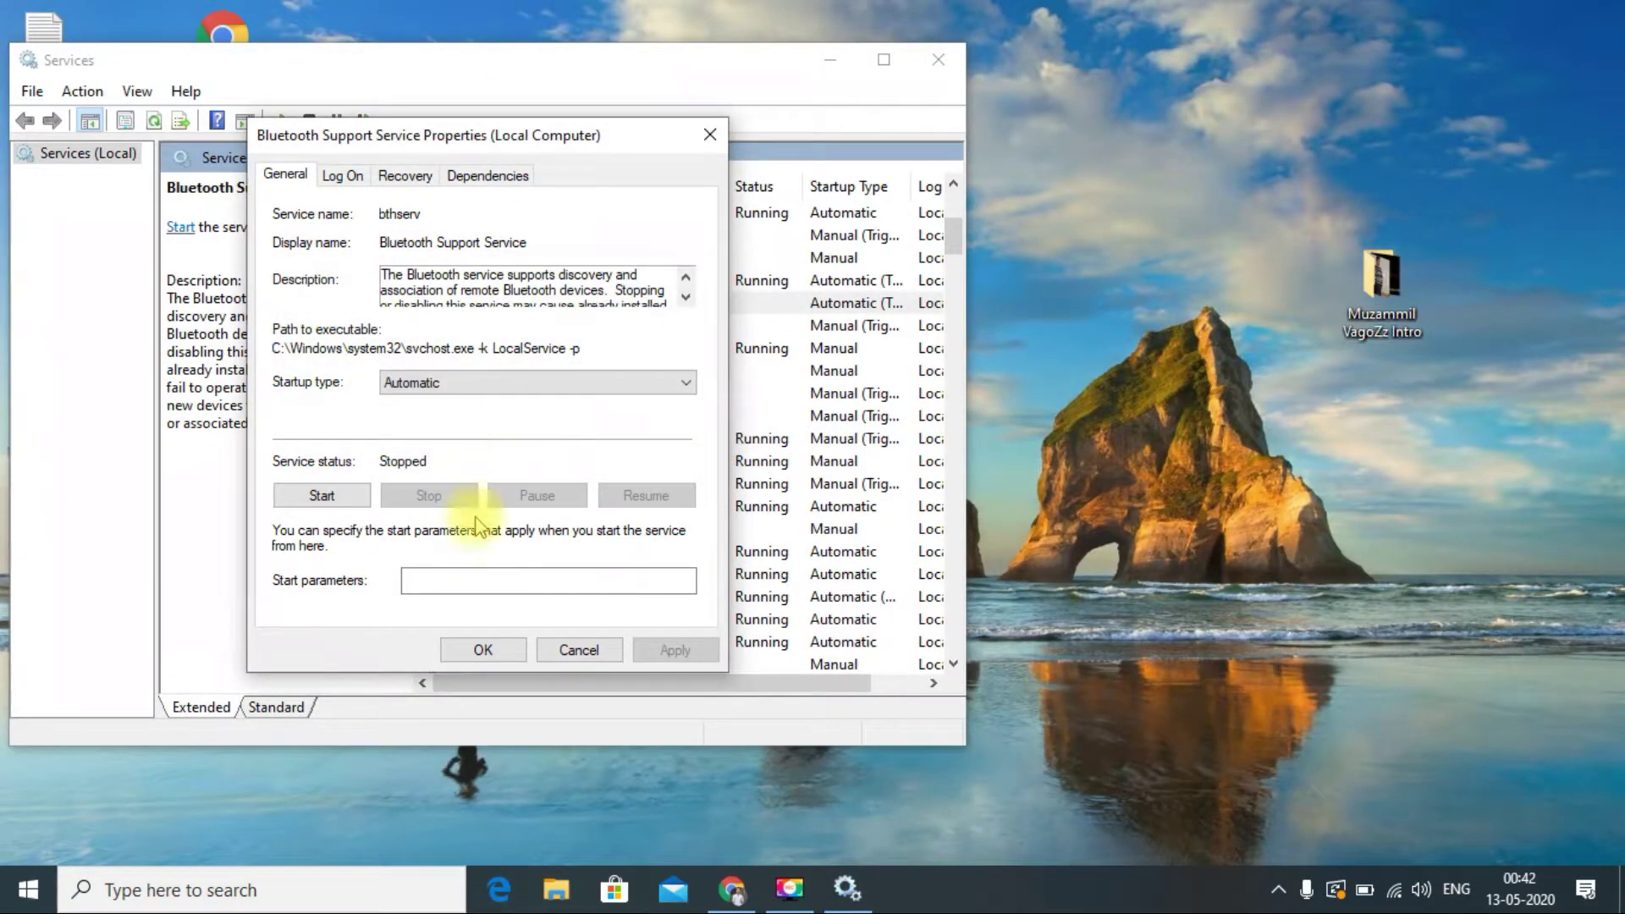
{"action": "left_click", "coordinate": [483, 650]}
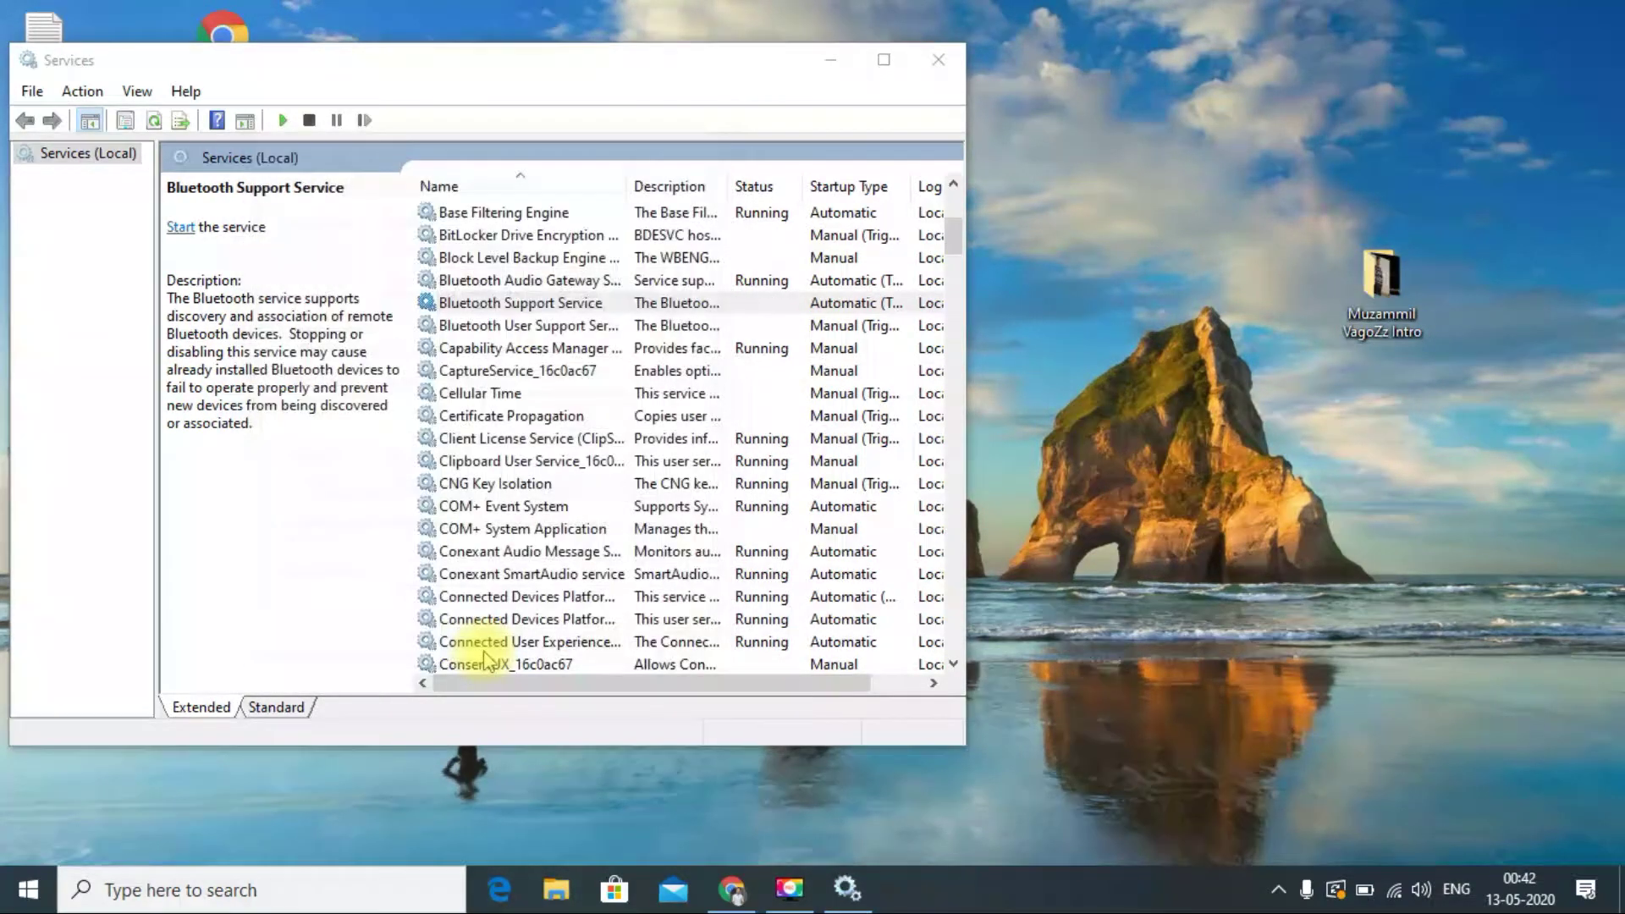
- Set Bluetooth User Support Service startup type to Automatic and start it
{"action": "double_click", "coordinate": [457, 326]}
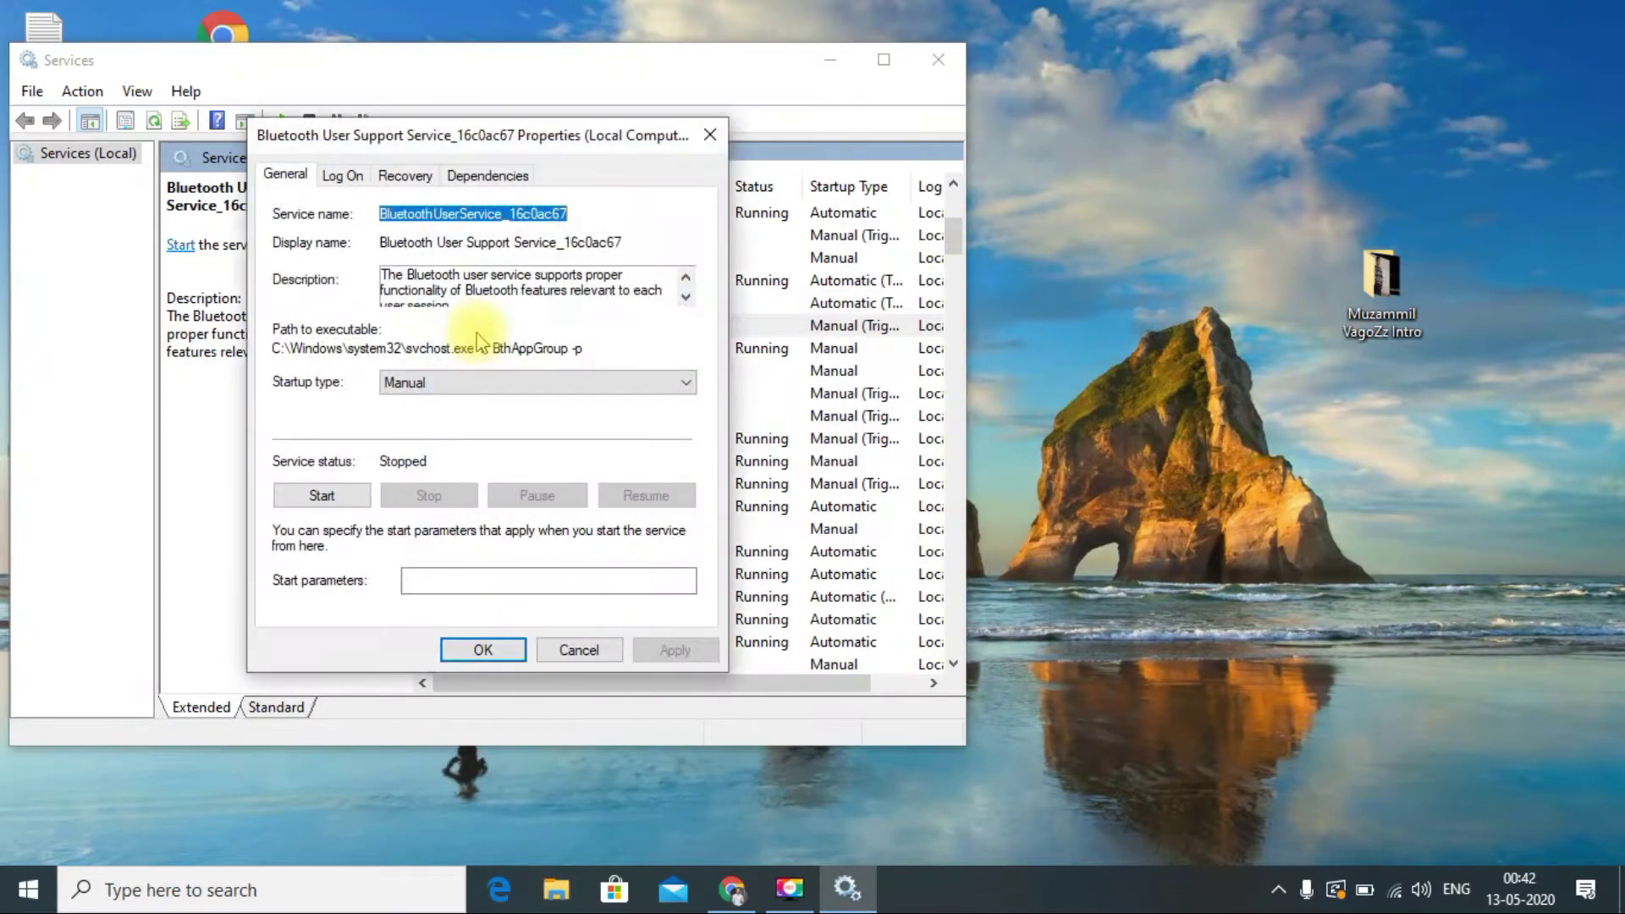
{"action": "left_click", "coordinate": [468, 383]}
{"action": "left_click", "coordinate": [436, 416]}
{"action": "left_click", "coordinate": [320, 496]}
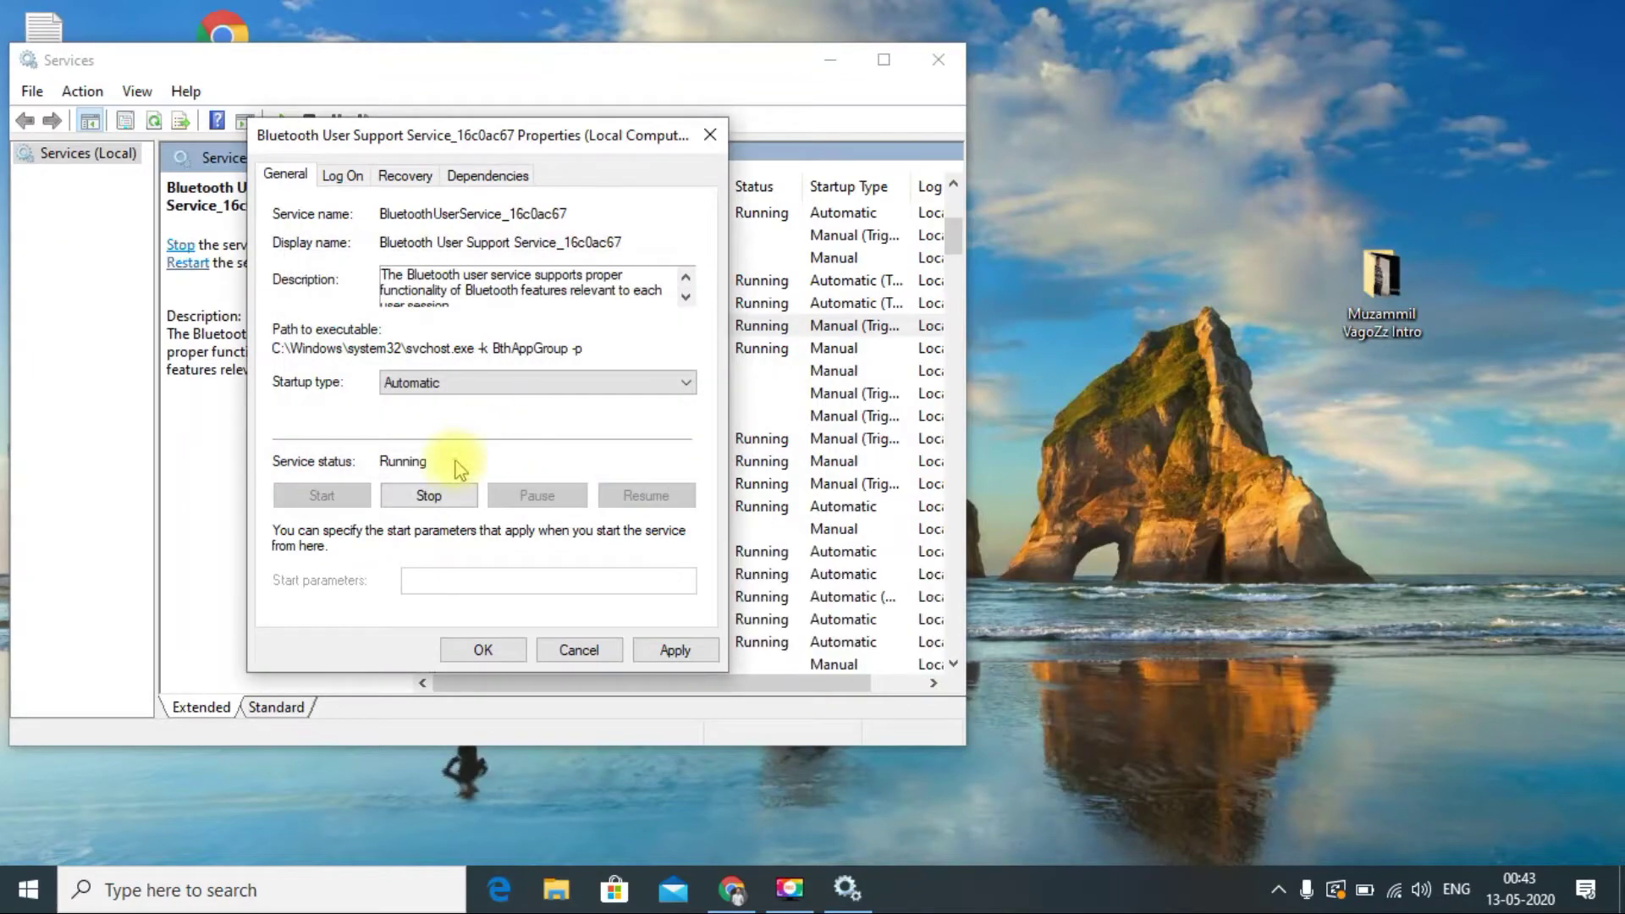
{"action": "left_click", "coordinate": [498, 650]}
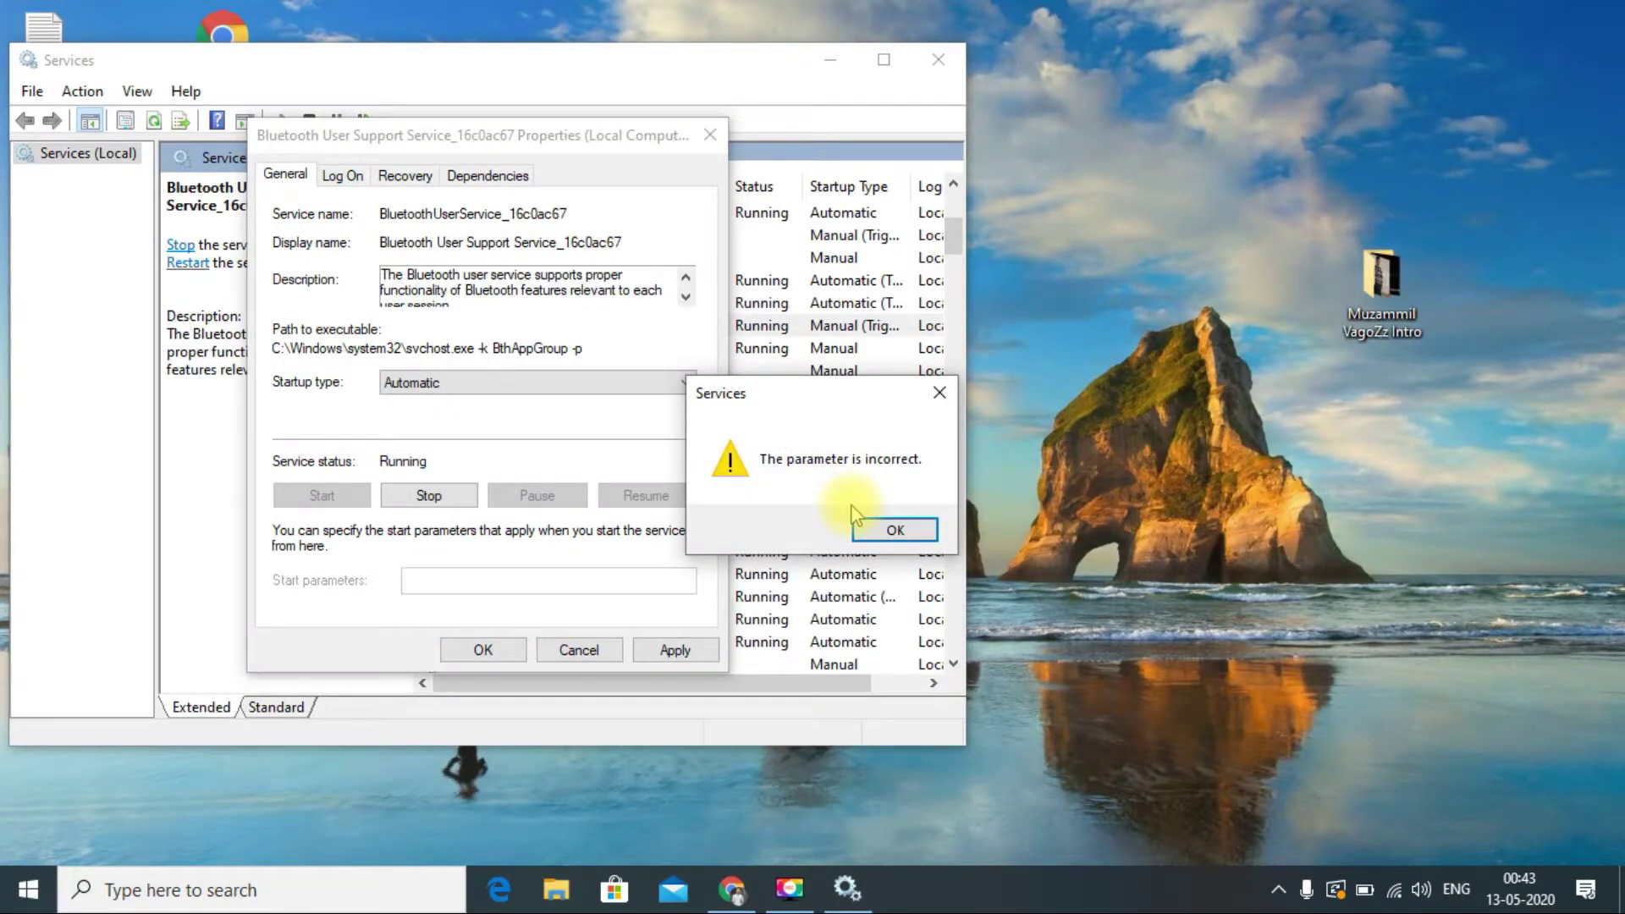
- Dismiss the 'parameter is incorrect' error, cancel the properties, and close Services
{"action": "left_click", "coordinate": [882, 534]}
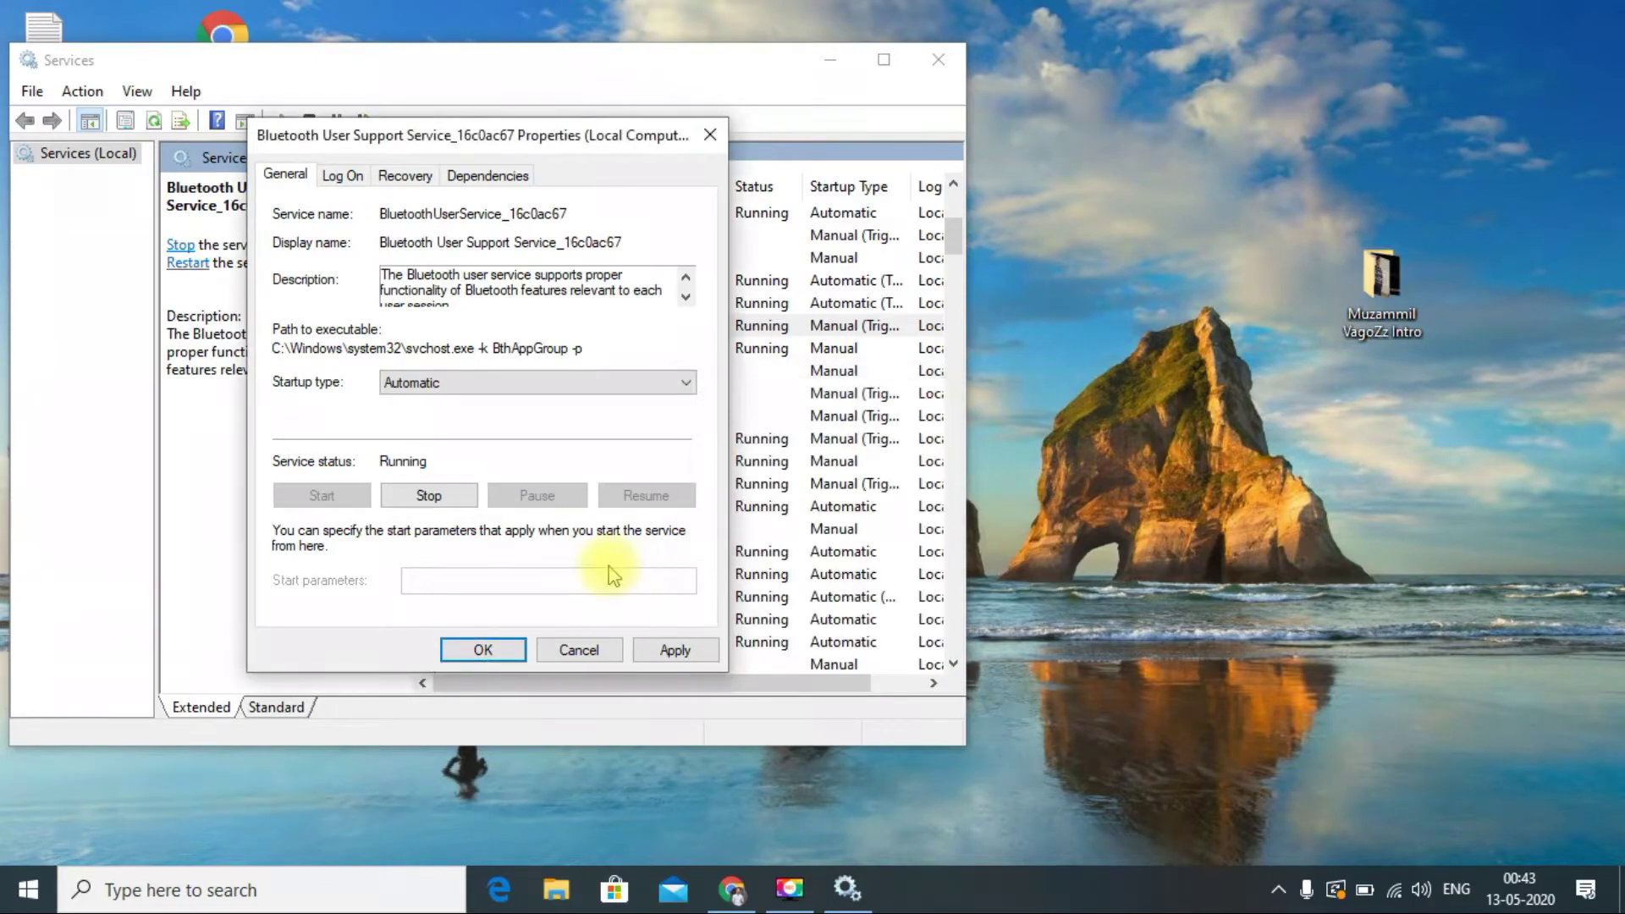
{"action": "left_click", "coordinate": [578, 650]}
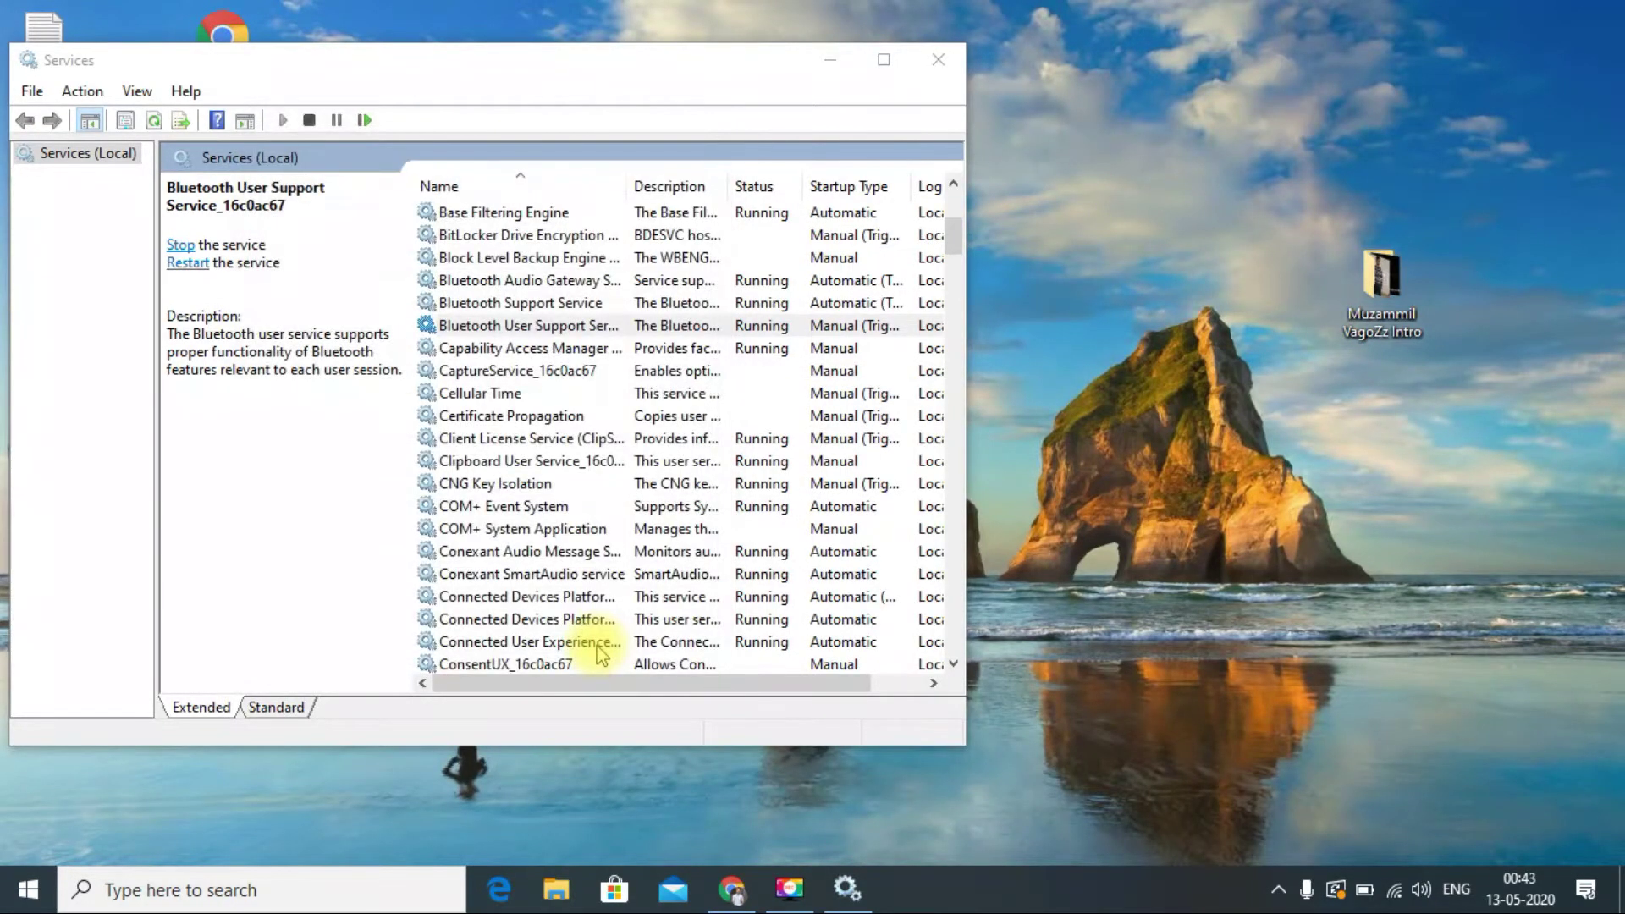
{"action": "left_click", "coordinate": [938, 59]}
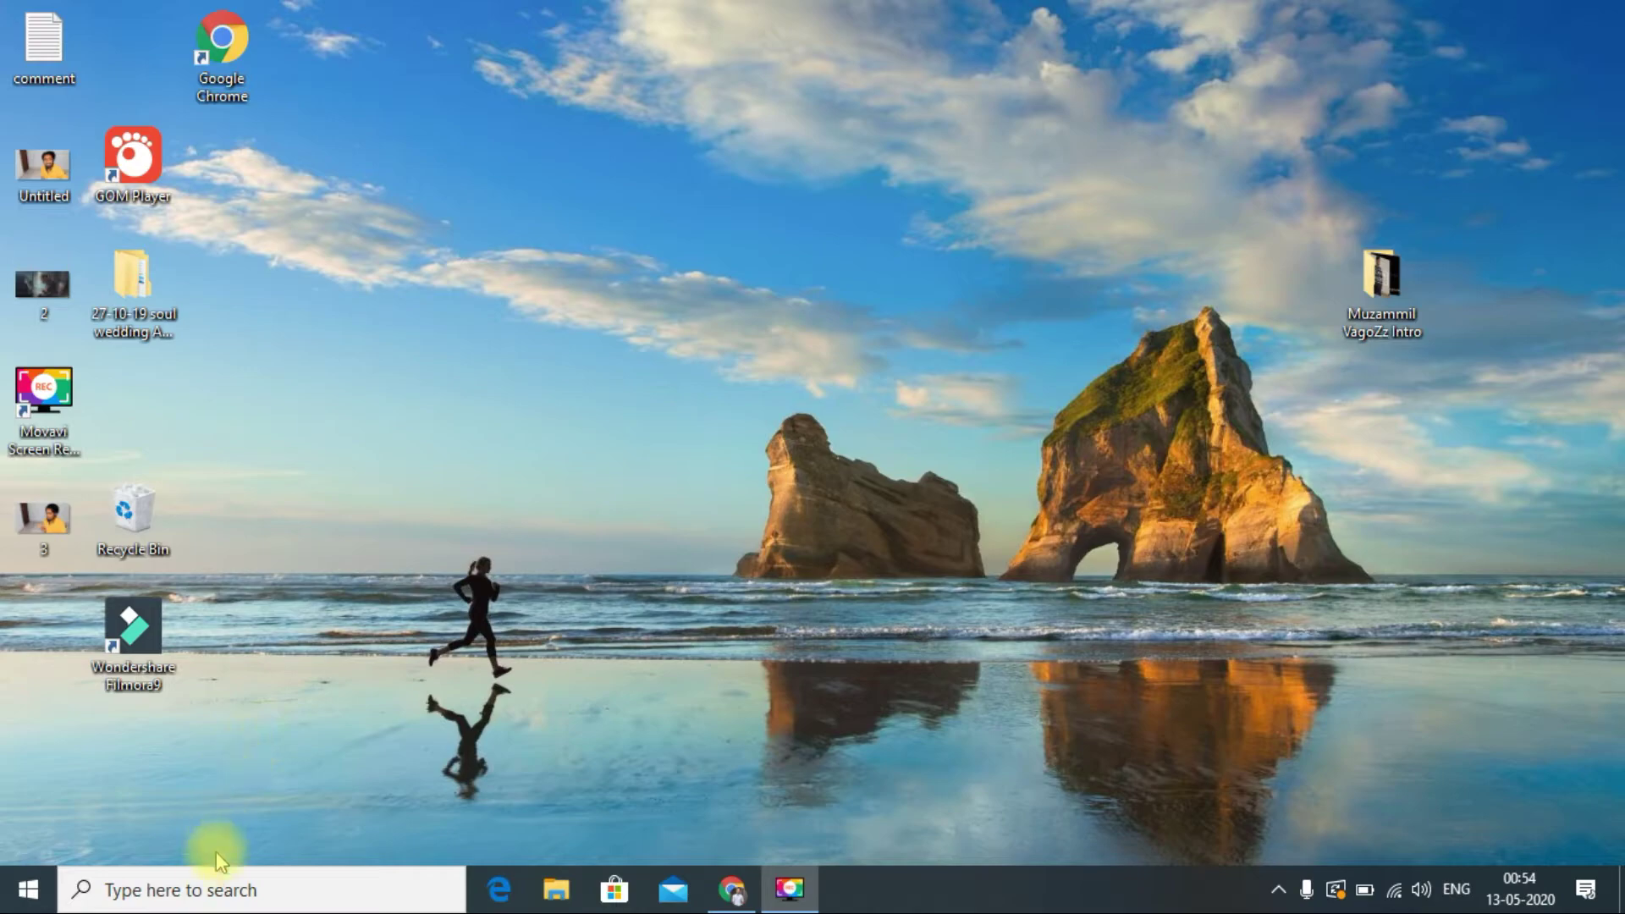
- Reopen the Run dialog via a 'run' search and launch SERVICES.MSC
{"action": "left_click", "coordinate": [154, 900]}
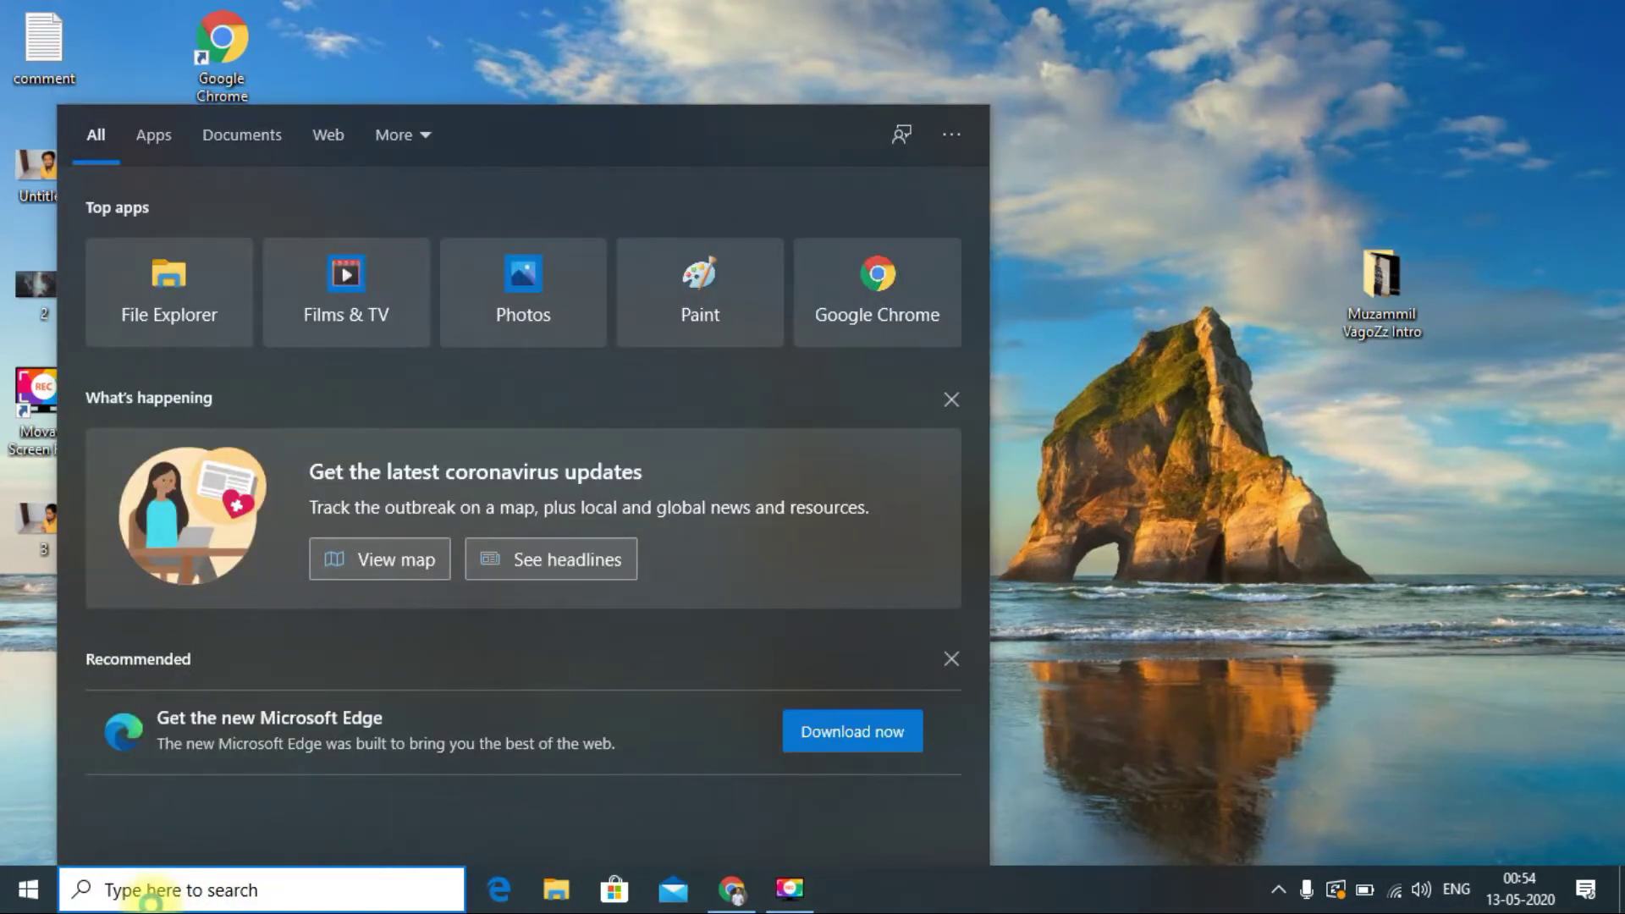
{"action": "type", "text": "run"}
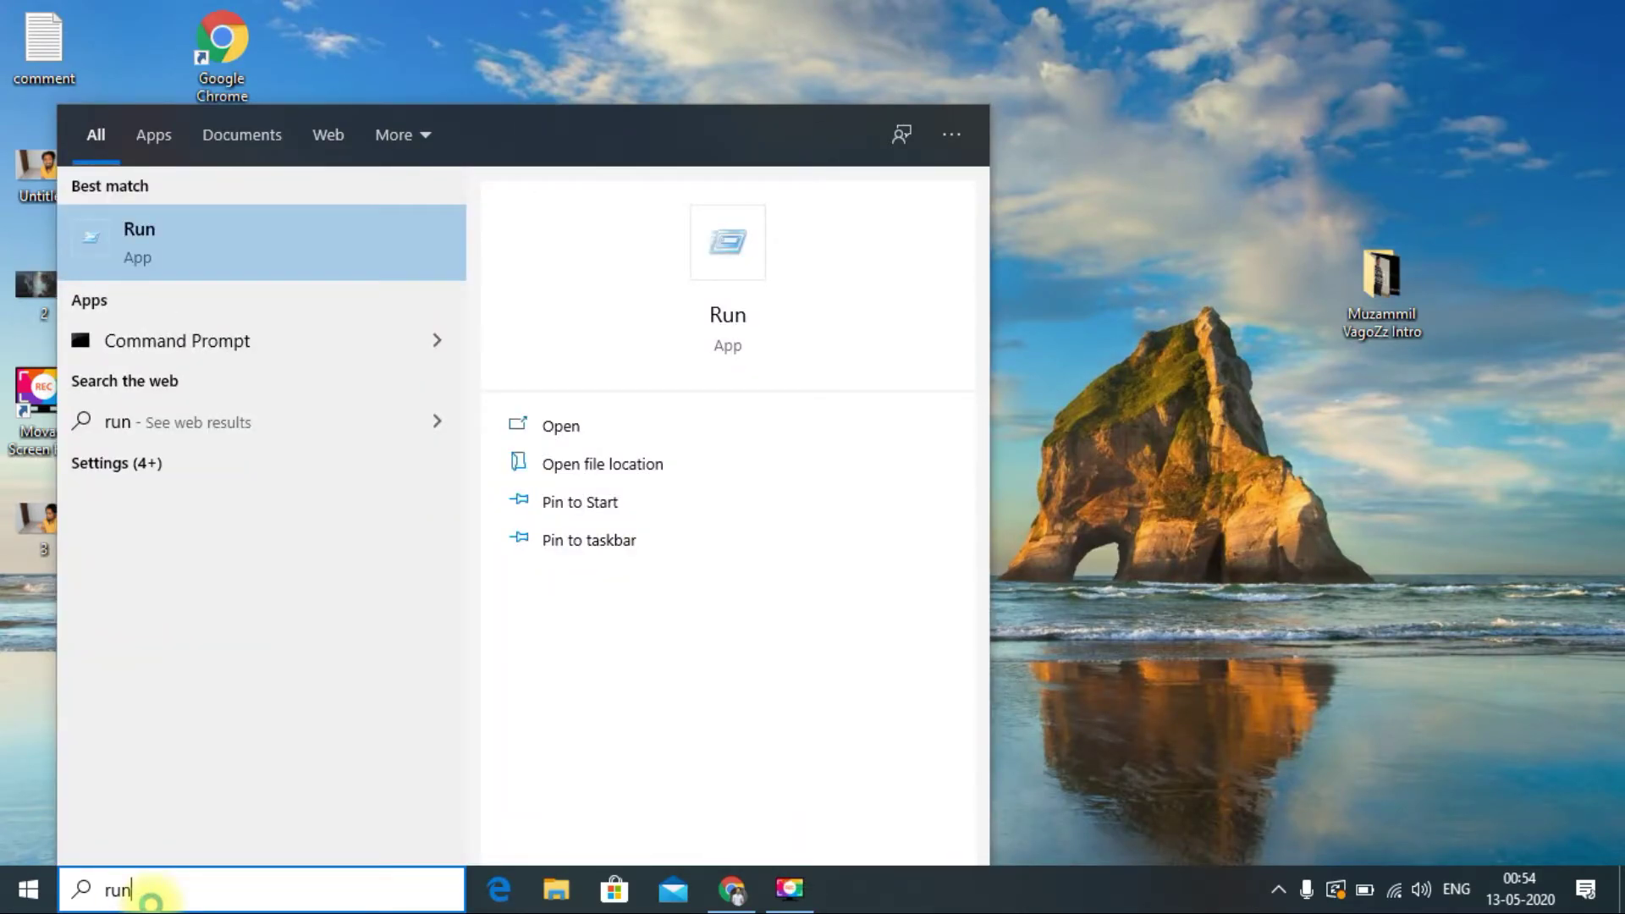
{"action": "key", "text": "Return"}
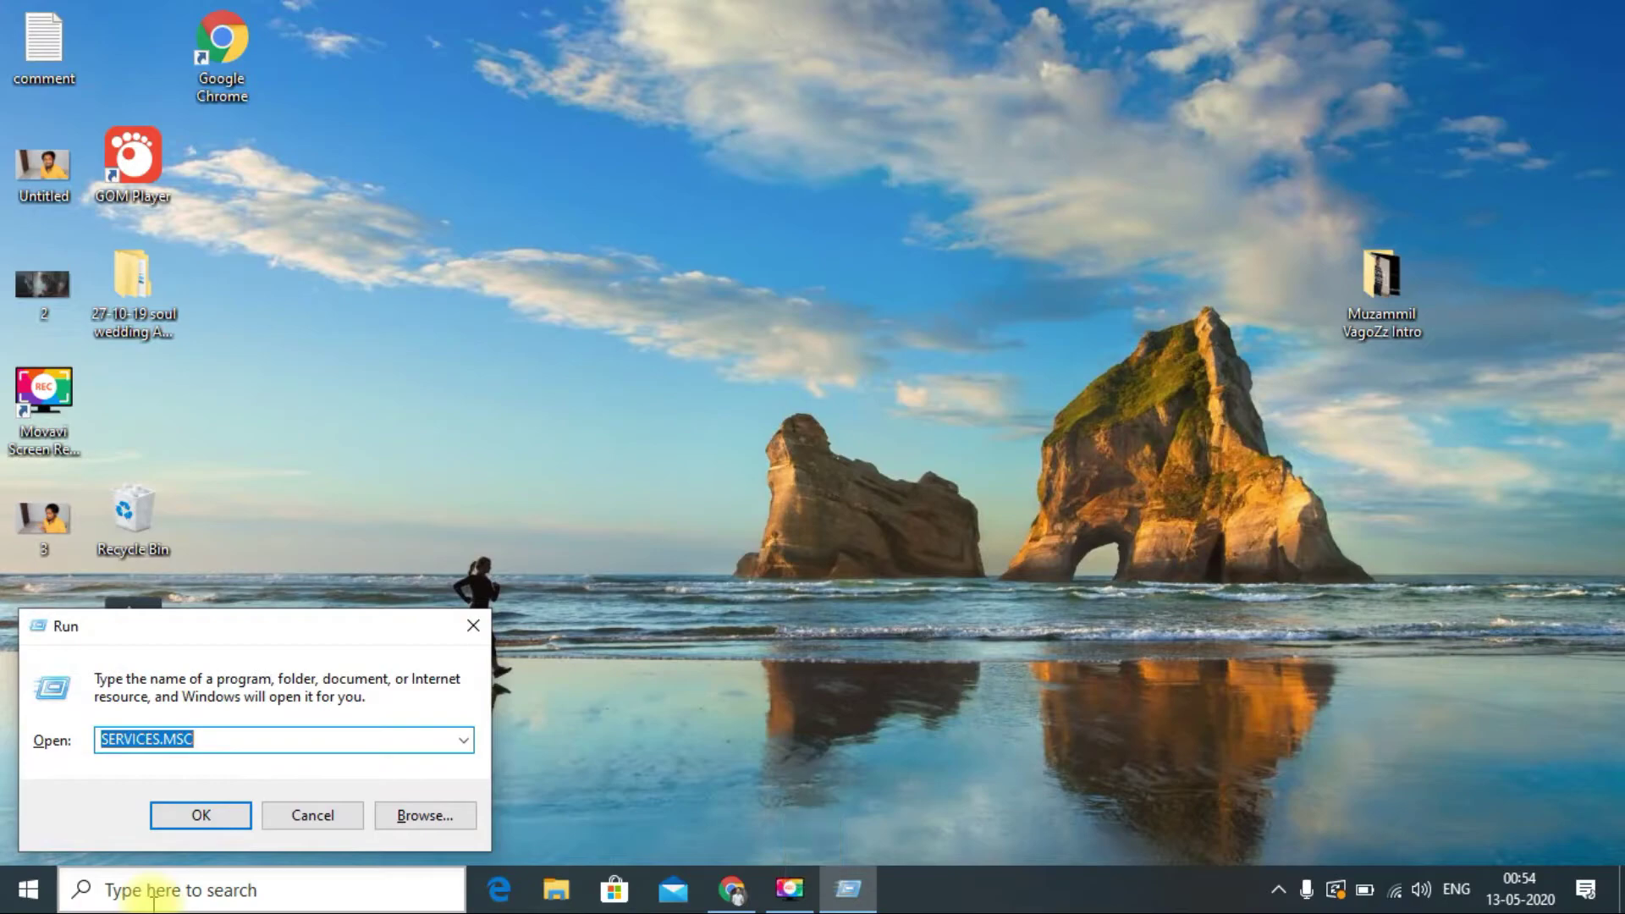
{"action": "left_click", "coordinate": [216, 740]}
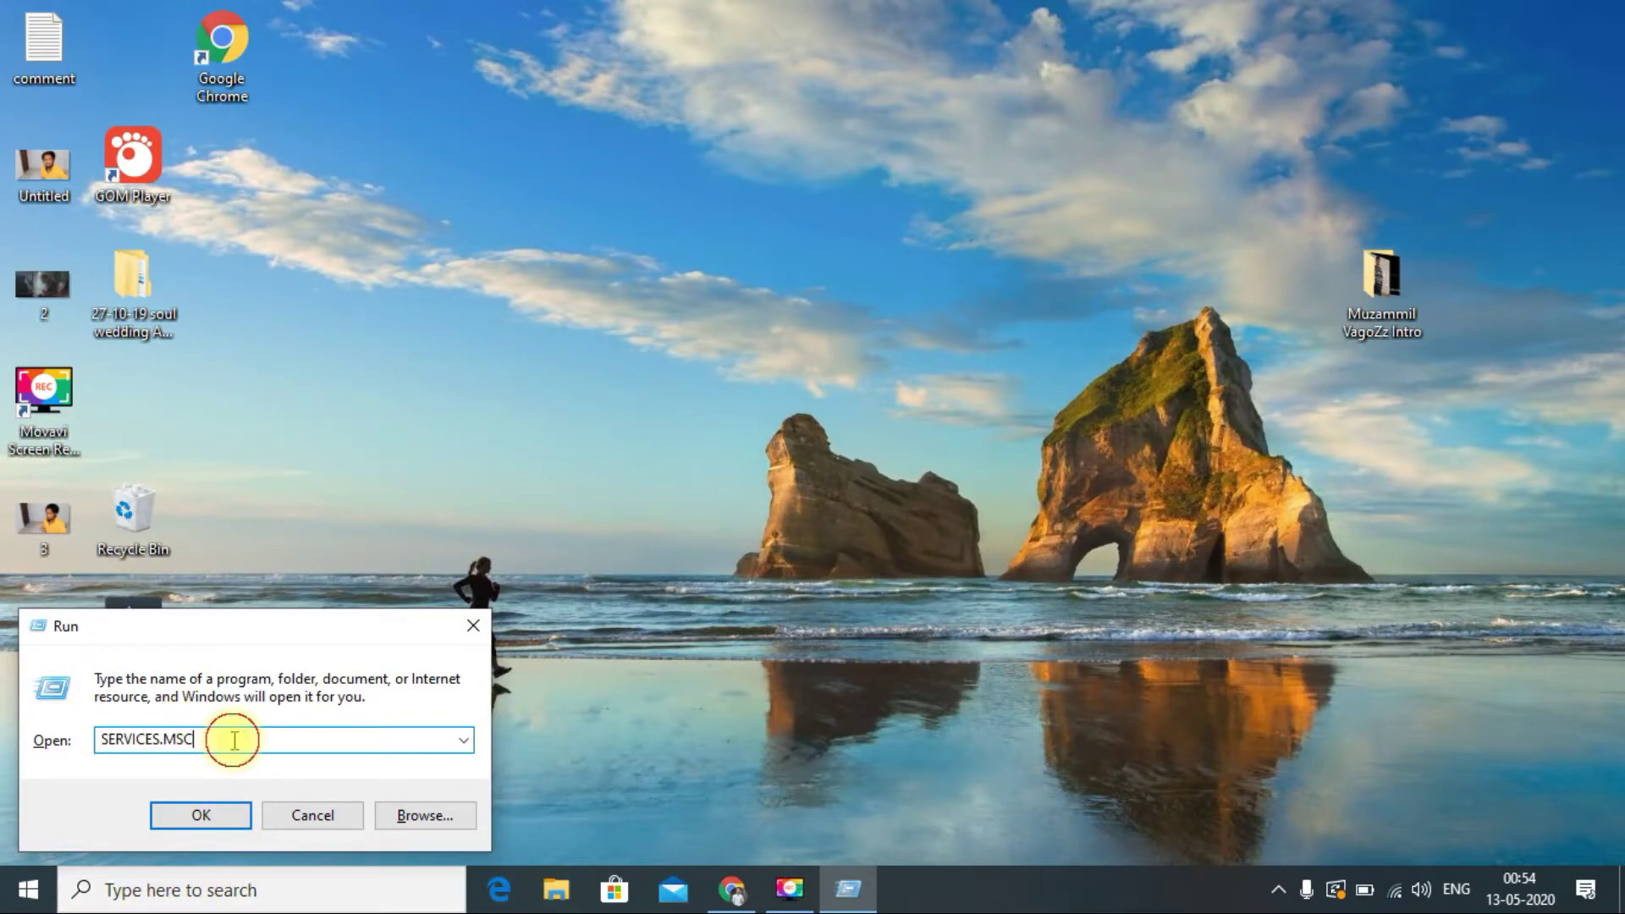
{"action": "left_click_drag", "start_coordinate": [197, 739], "coordinate": [106, 728]}
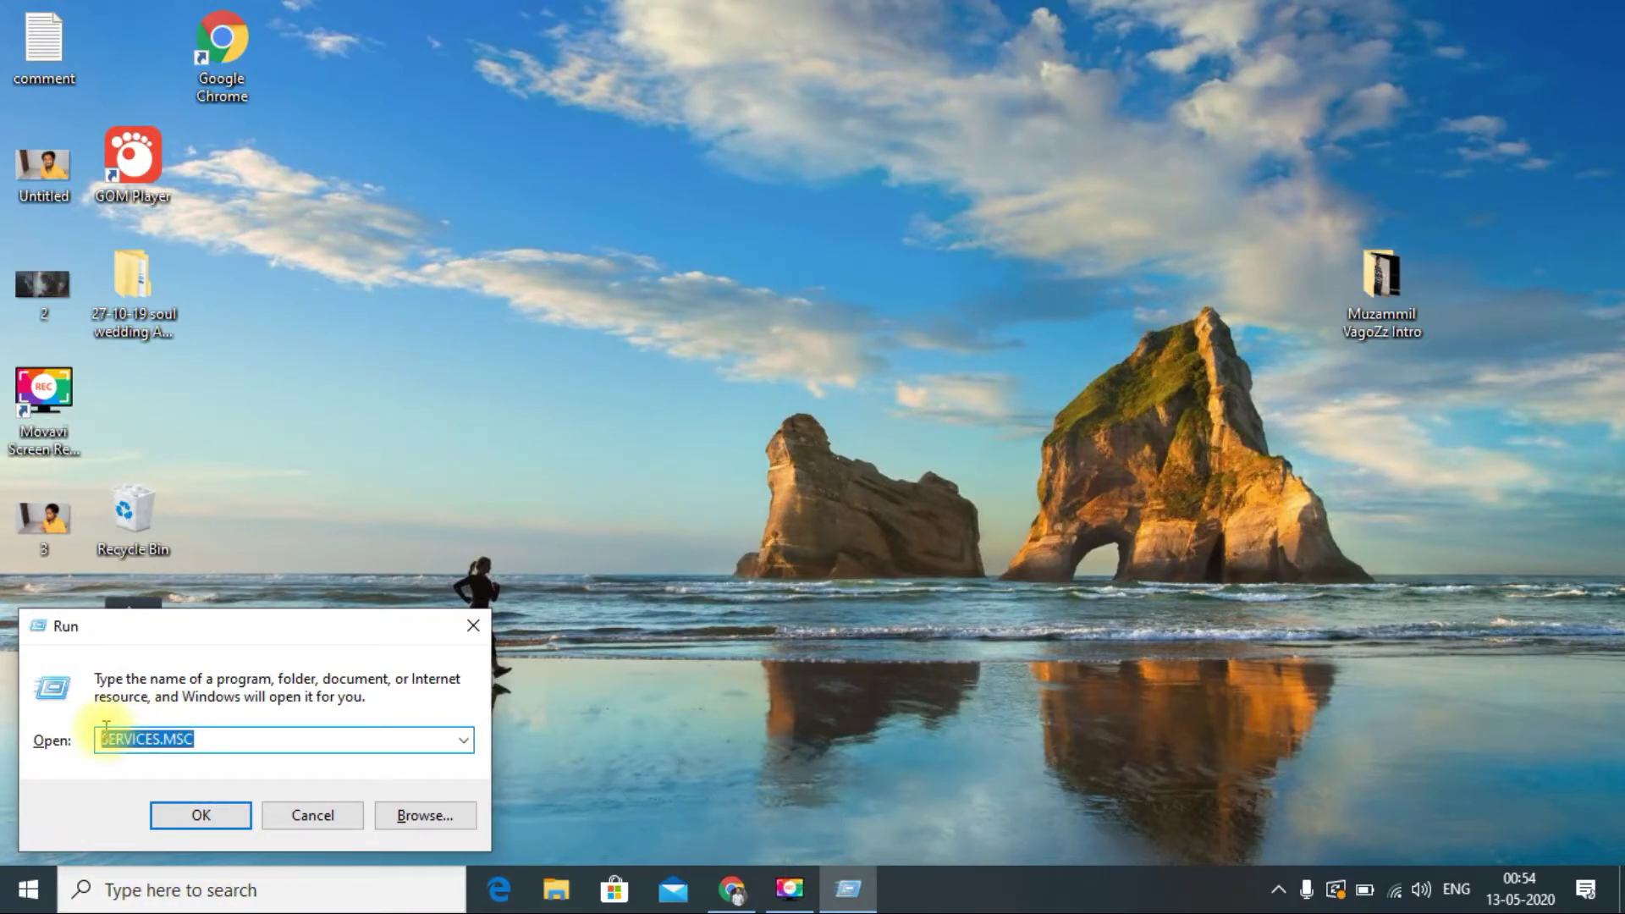
{"action": "left_click", "coordinate": [209, 739]}
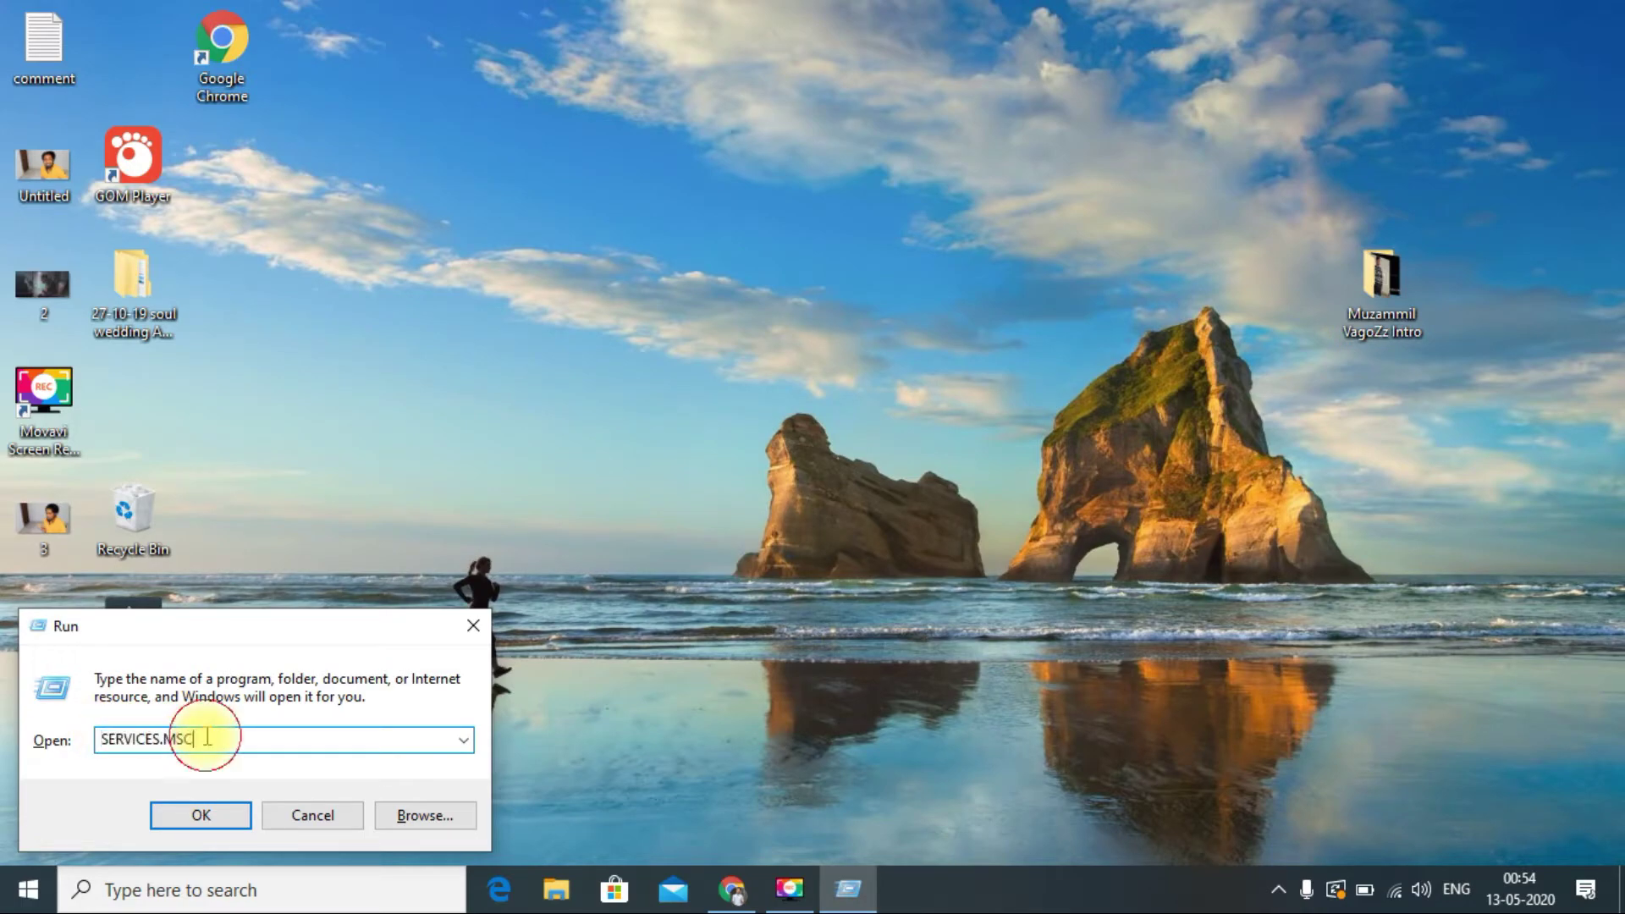
{"action": "left_click", "coordinate": [214, 813]}
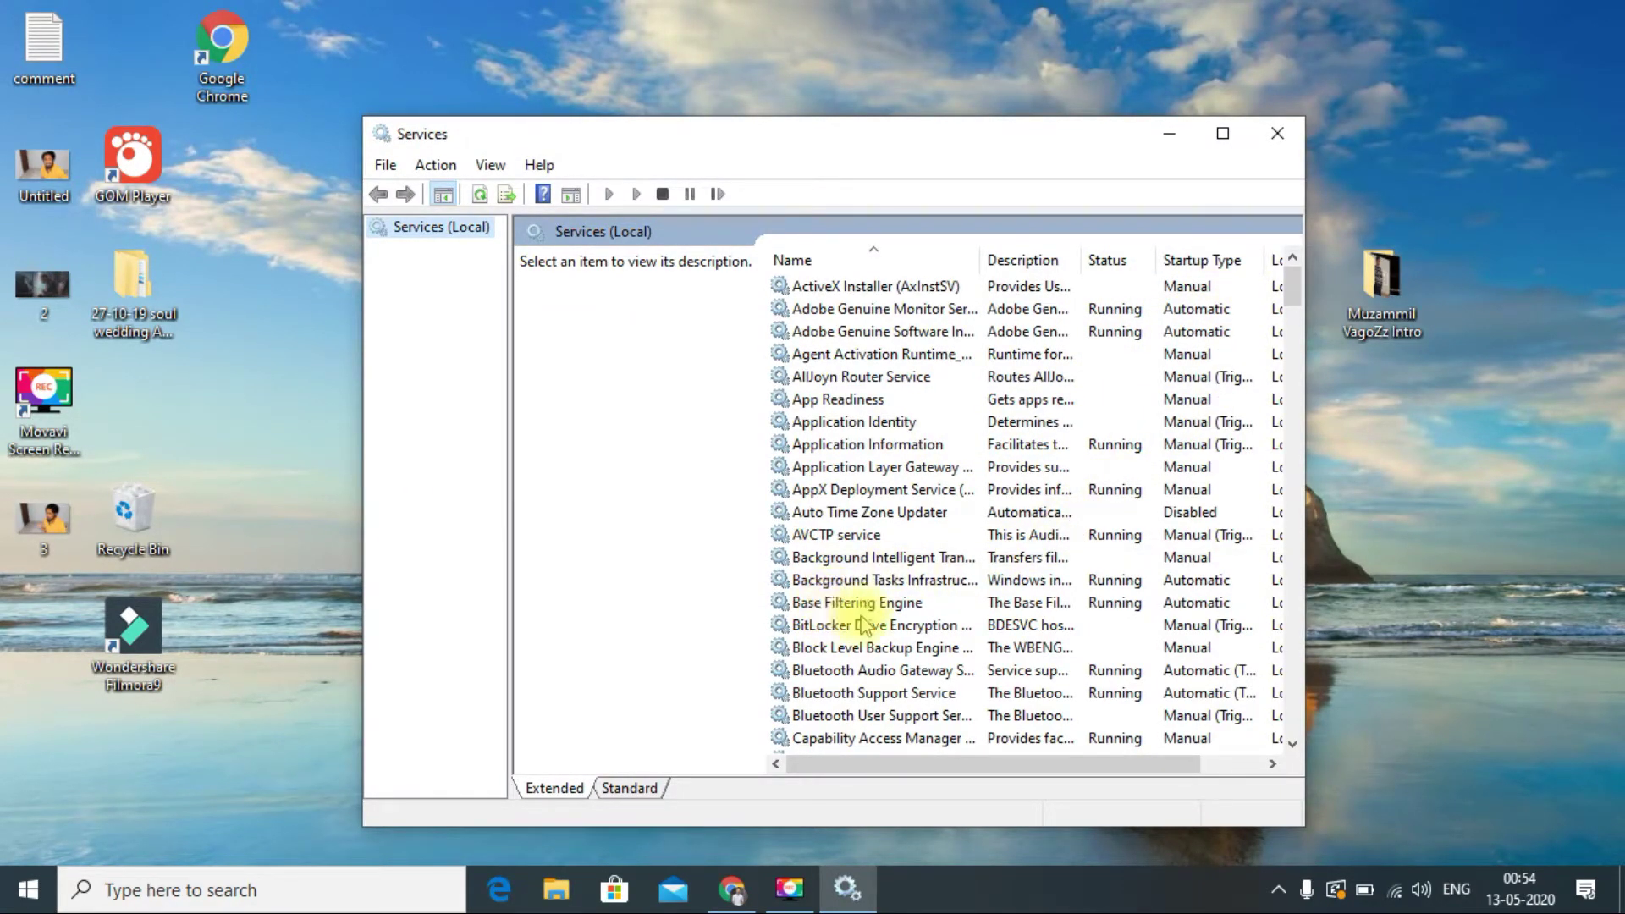
- Open Bluetooth Support Service properties and show its Log On settings
{"action": "left_click", "coordinate": [876, 673]}
{"action": "left_click", "coordinate": [876, 694]}
{"action": "left_click", "coordinate": [880, 716]}
{"action": "left_click", "coordinate": [838, 696]}
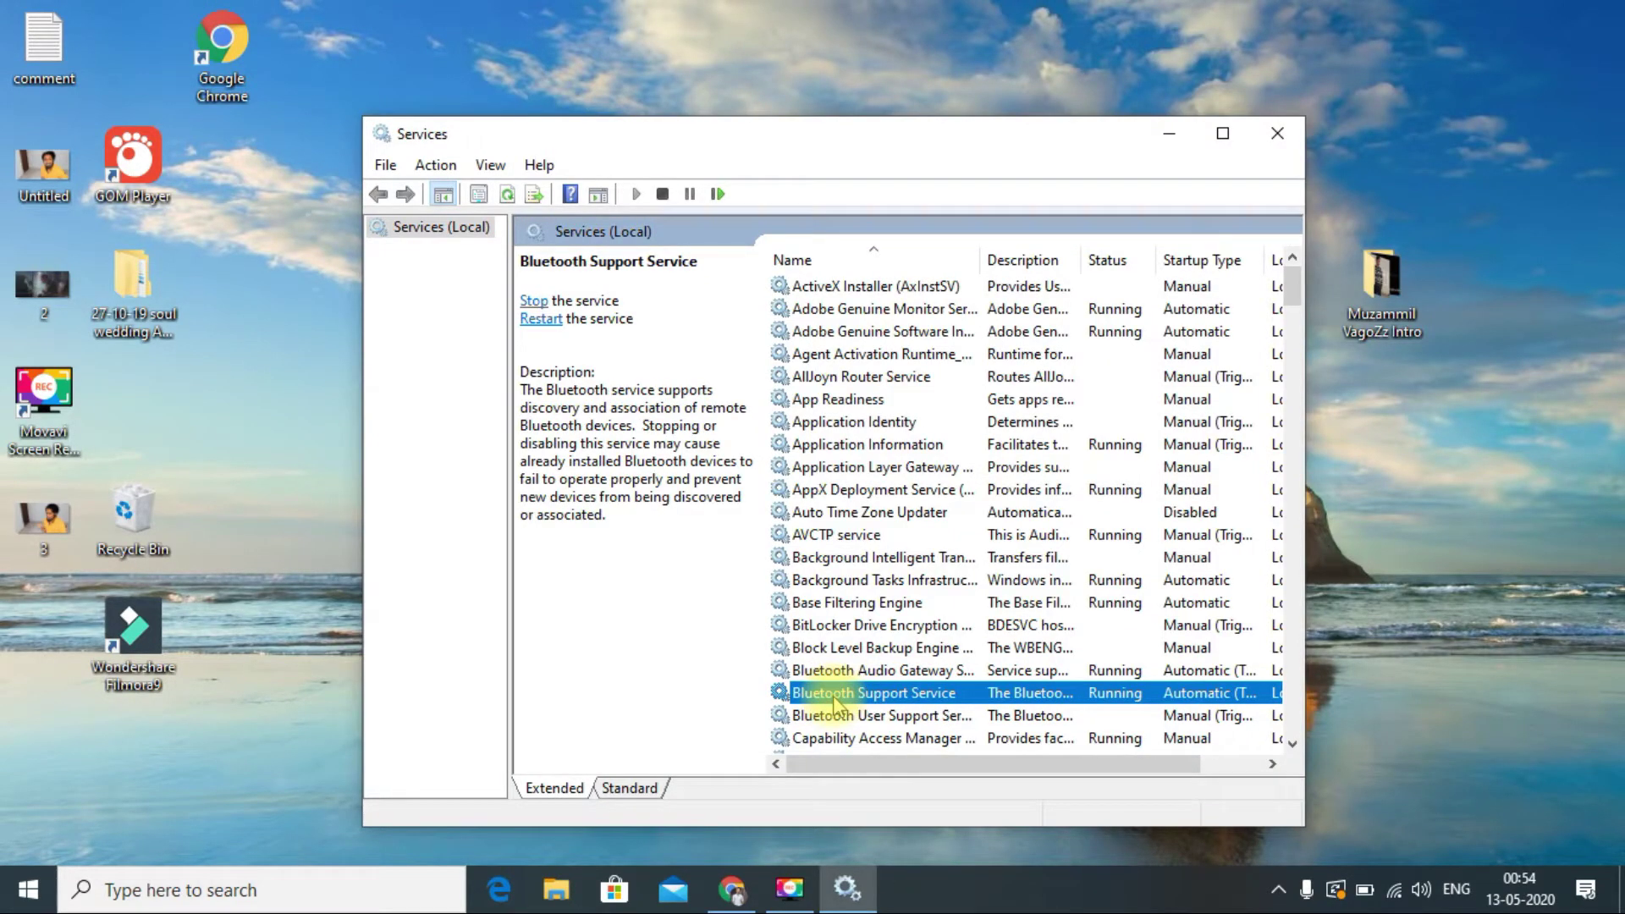
{"action": "double_click", "coordinate": [834, 696]}
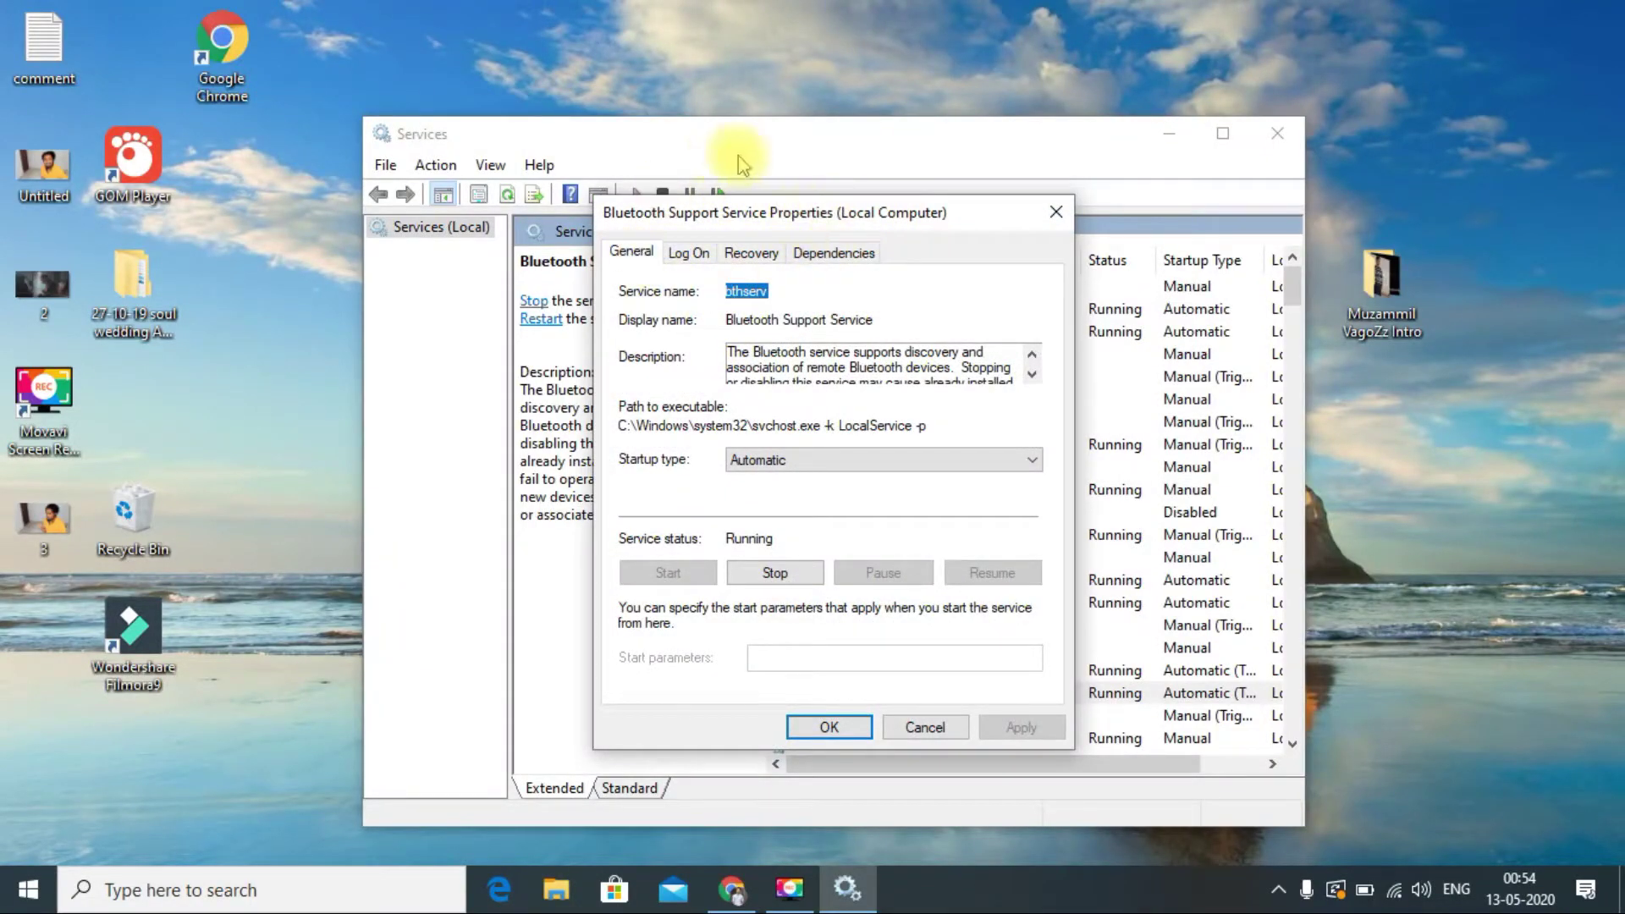
{"action": "left_click", "coordinate": [691, 256]}
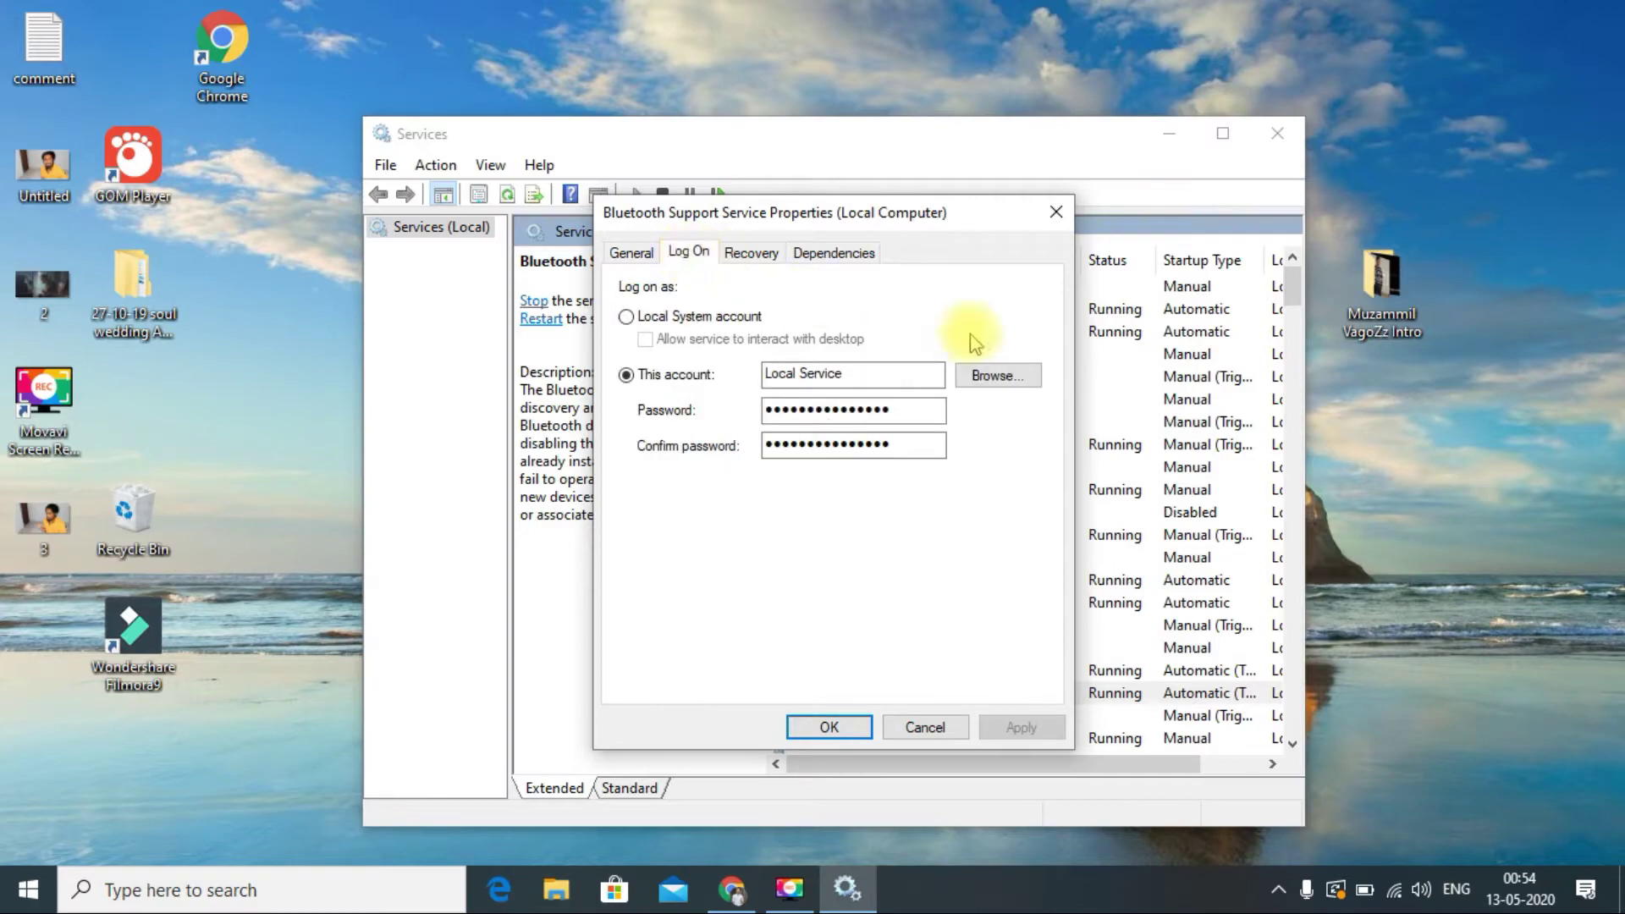
- Search all accounts with Find Now and select LOCAL SERVICE as the log-on account
{"action": "left_click", "coordinate": [1008, 381]}
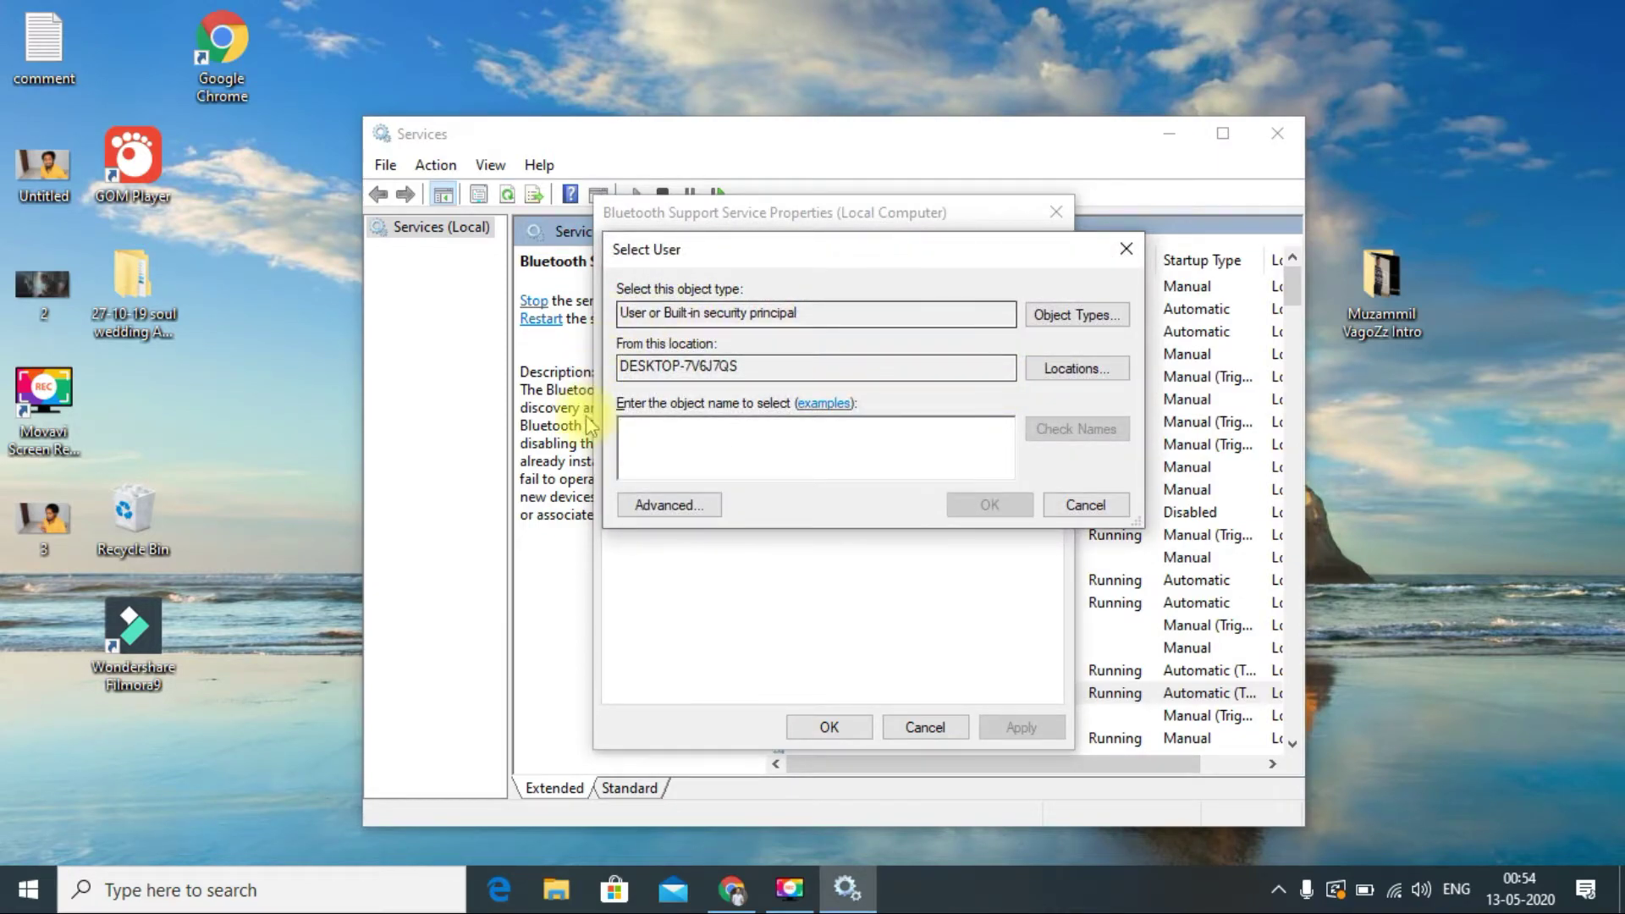
{"action": "left_click", "coordinate": [670, 505]}
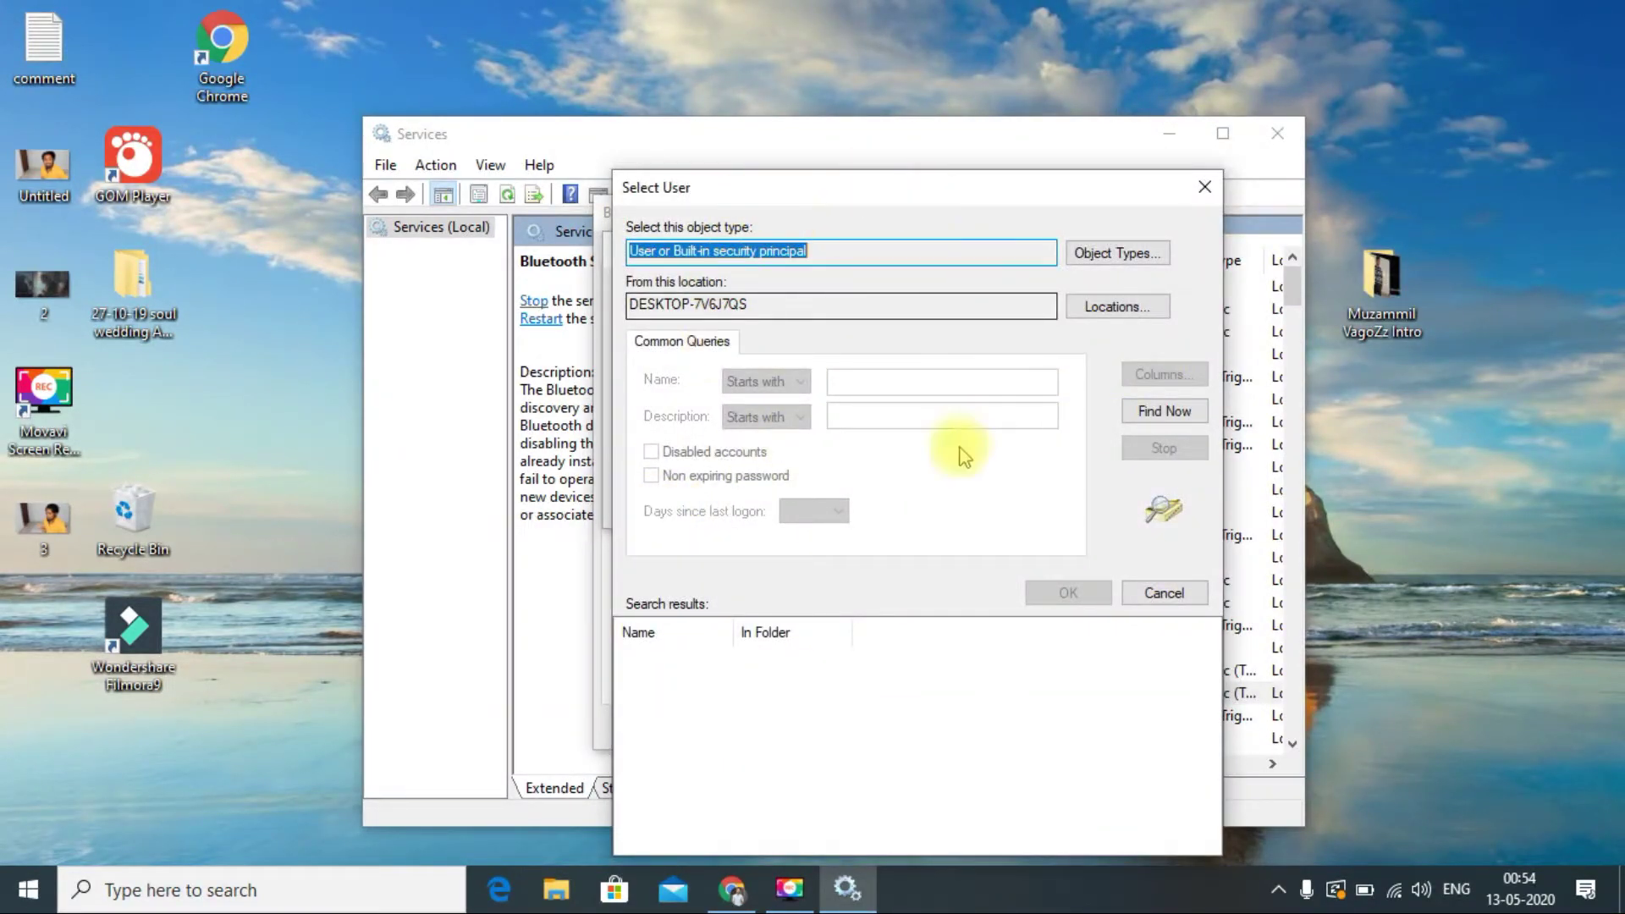
{"action": "left_click", "coordinate": [1158, 415]}
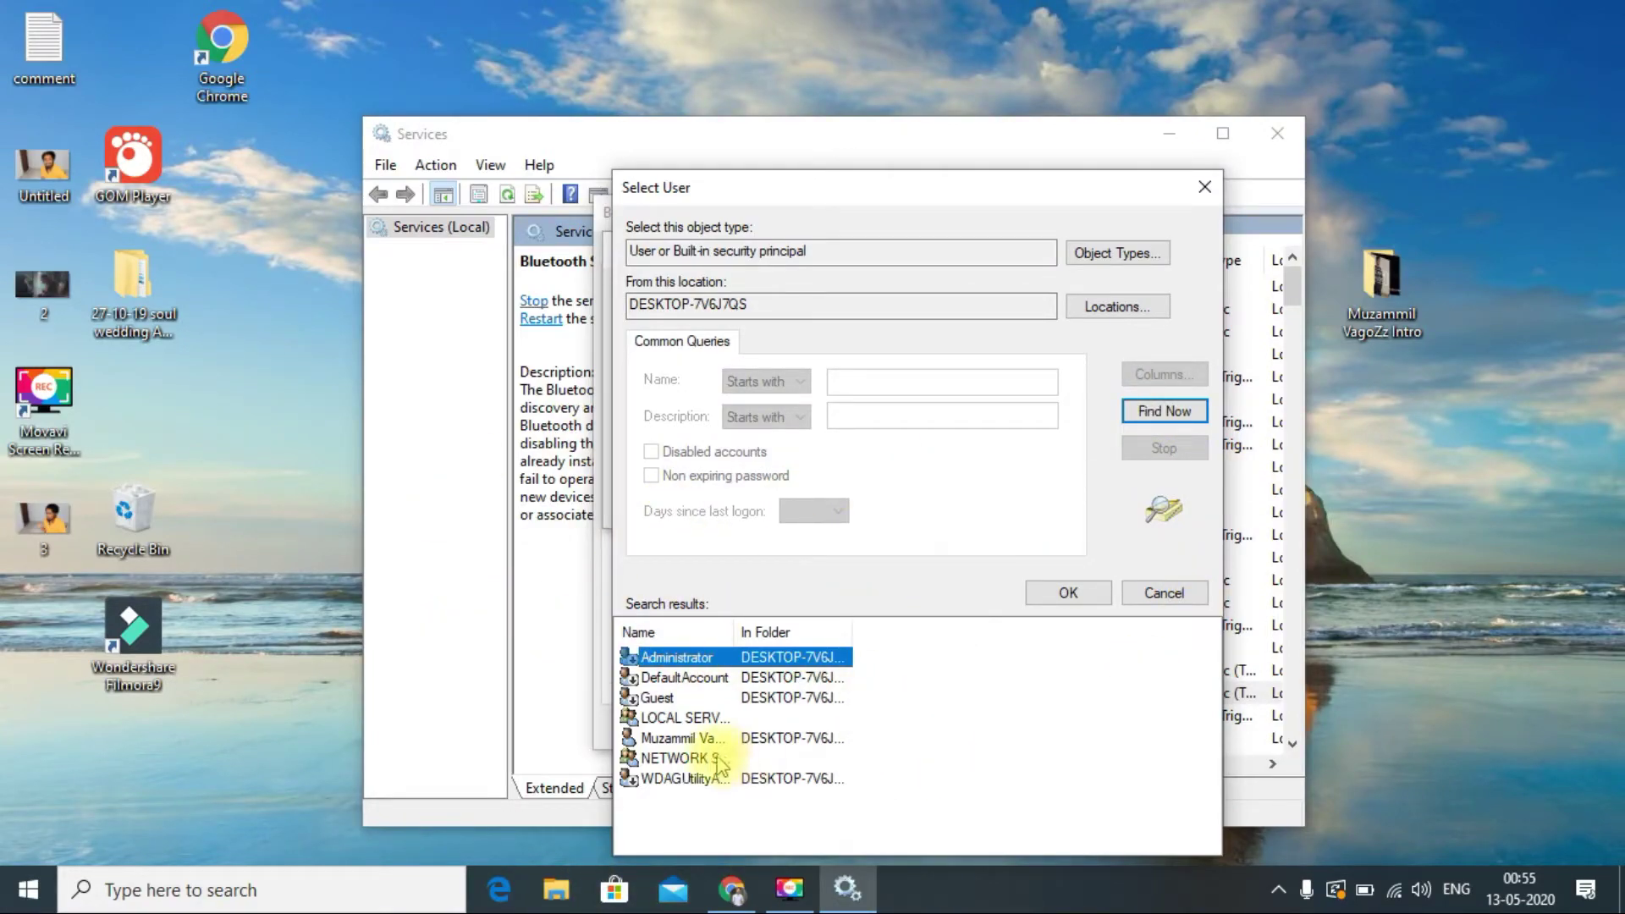
{"action": "left_click", "coordinate": [671, 719]}
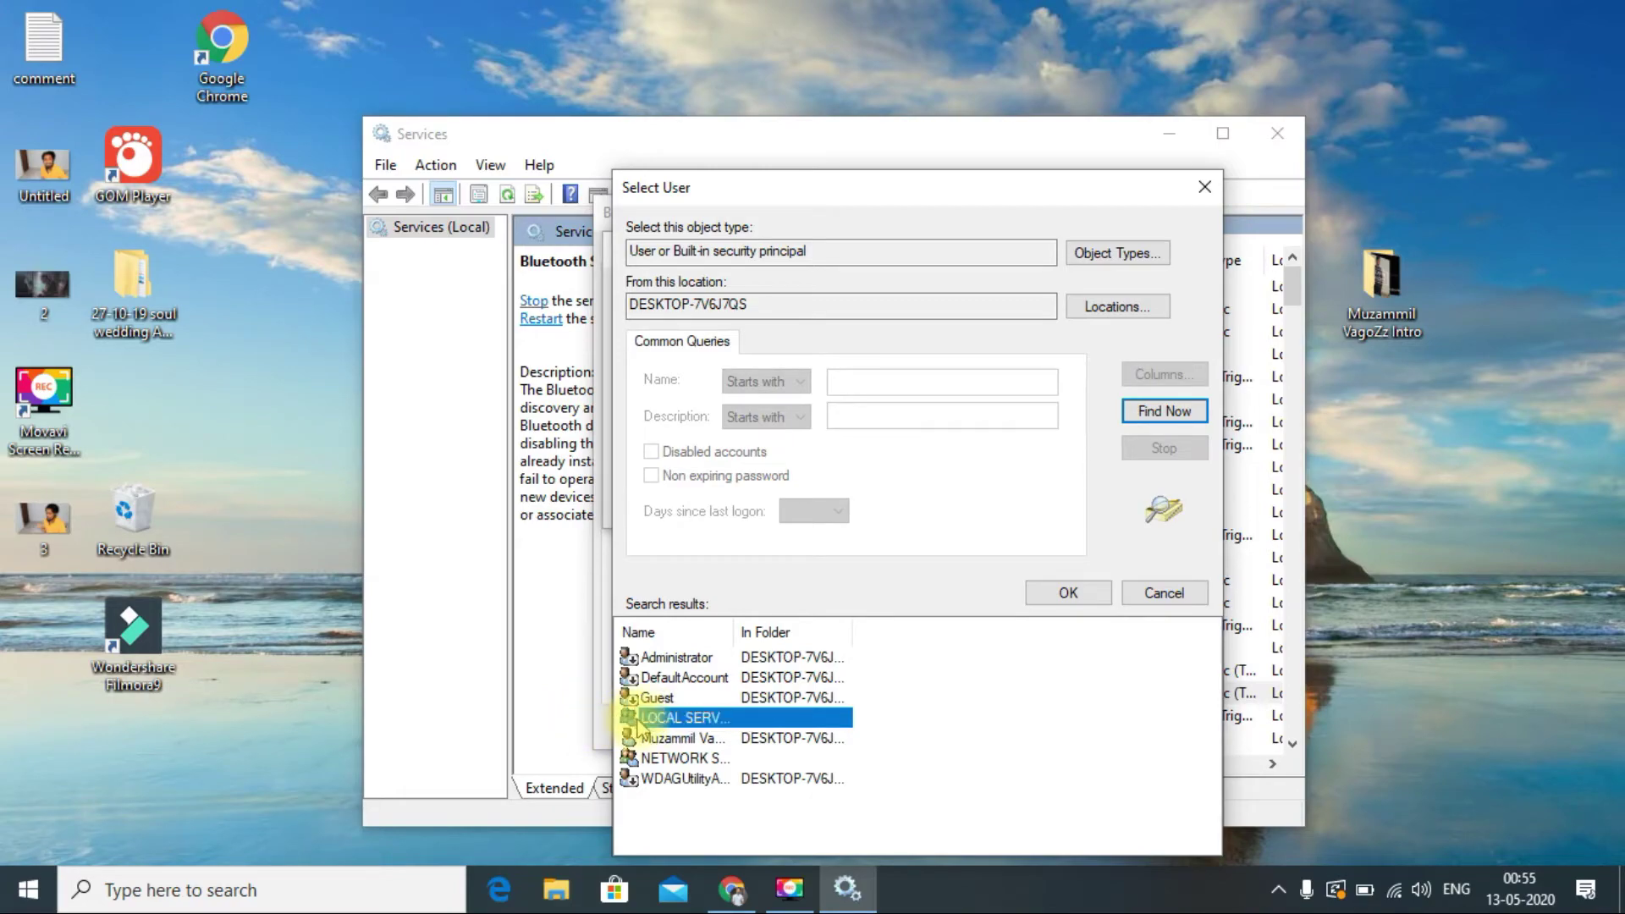
{"action": "double_click", "coordinate": [637, 719]}
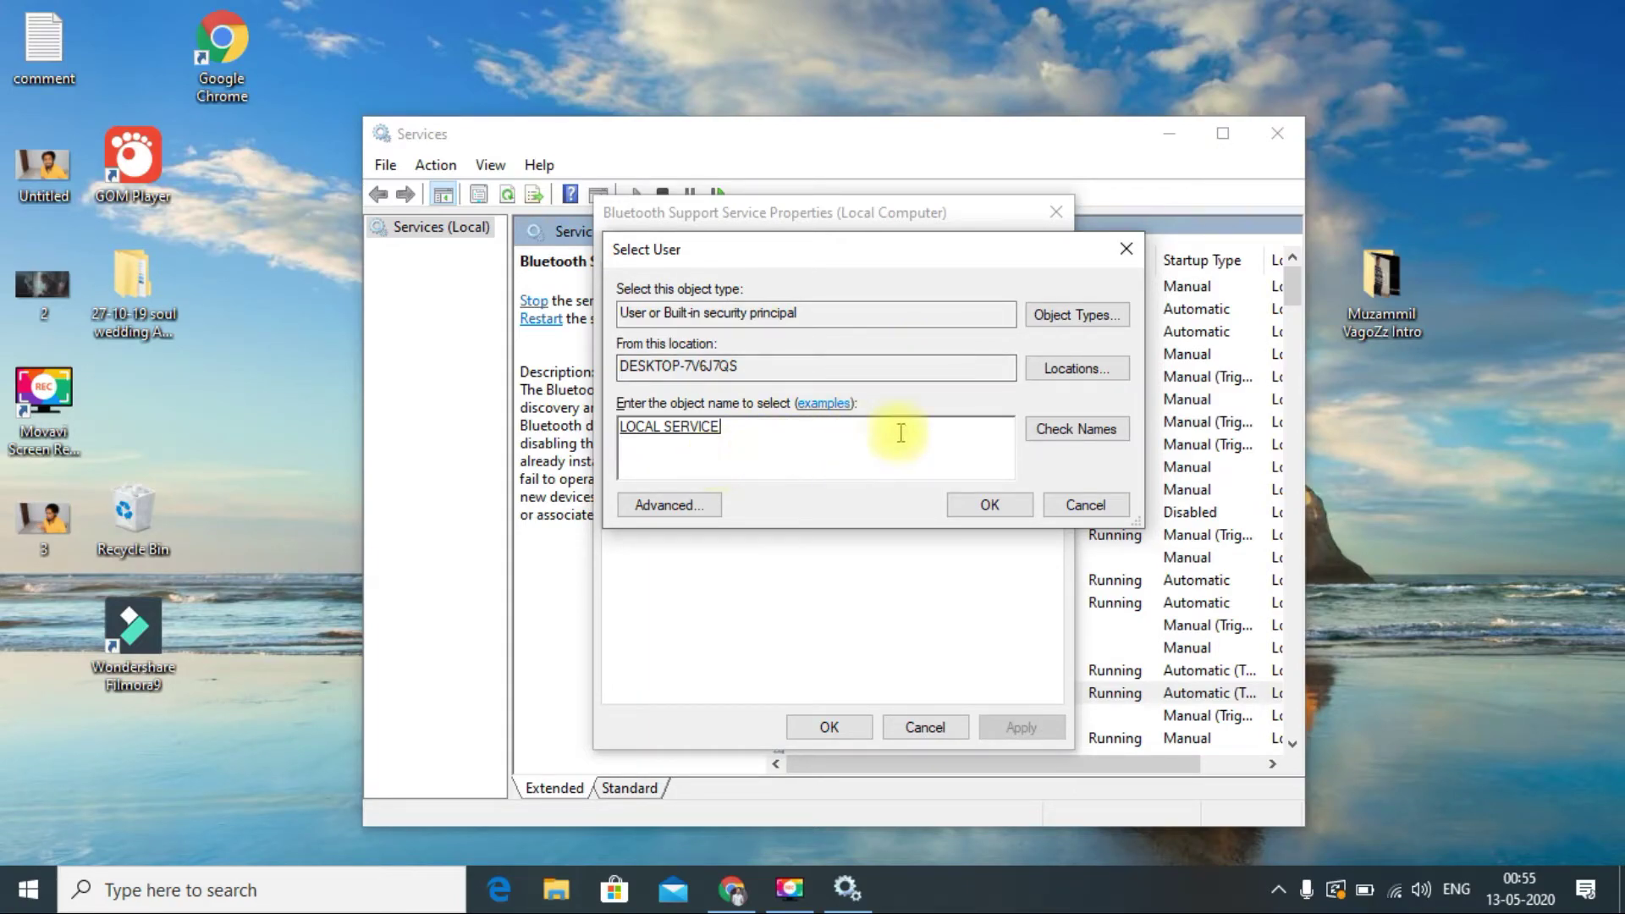
{"action": "left_click", "coordinate": [991, 508]}
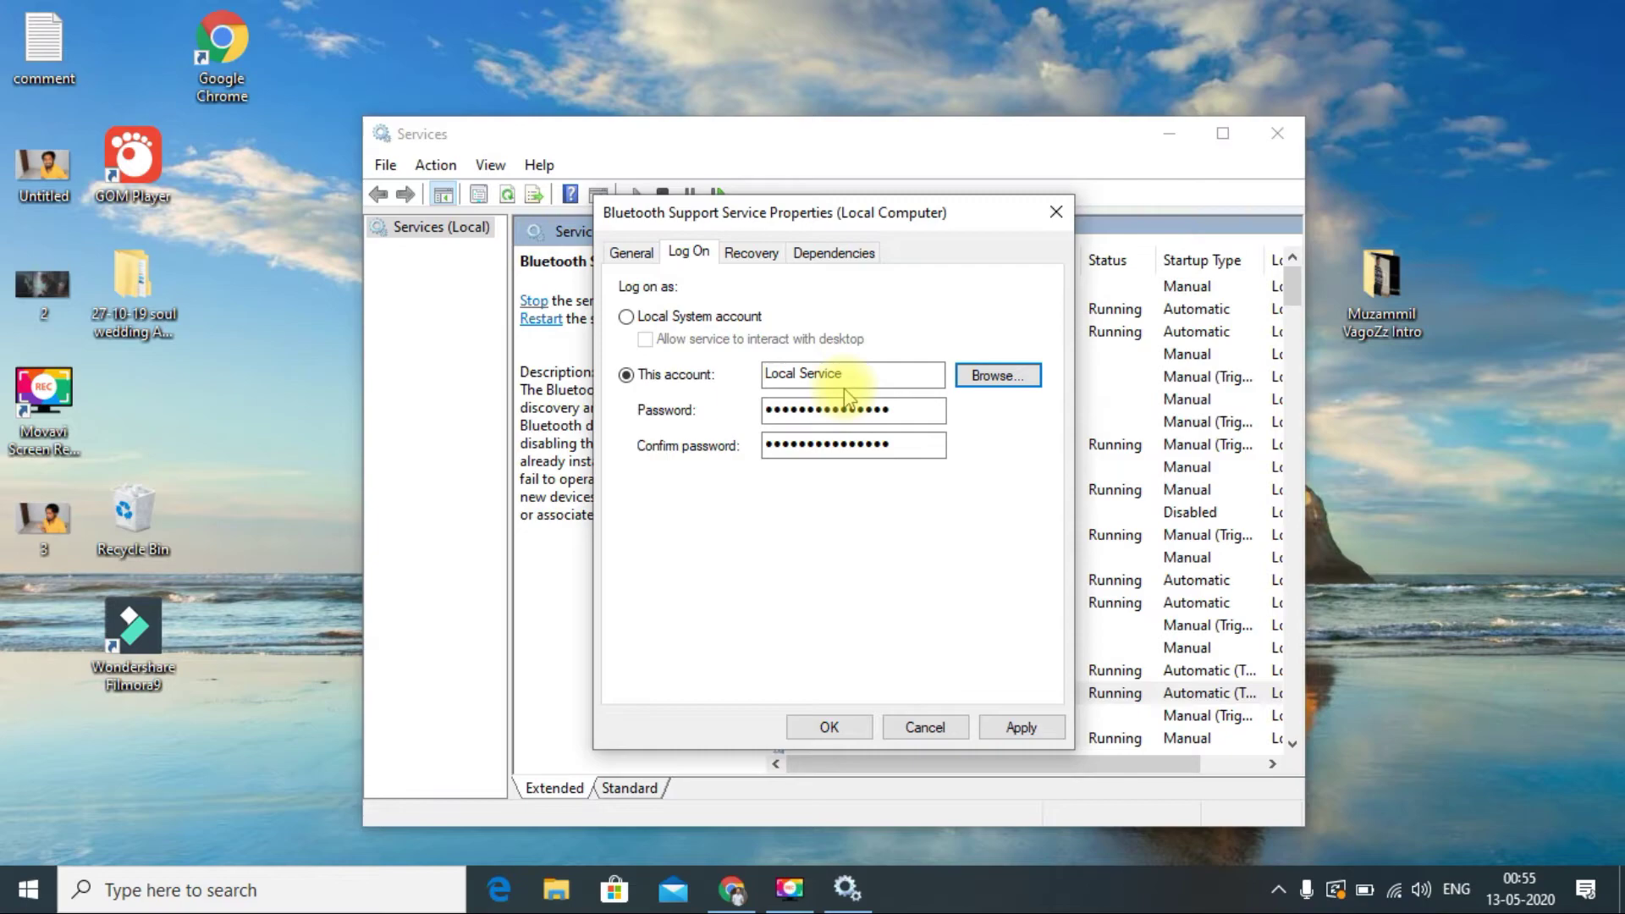
- Clear both the Password and Confirm password fields for the Local Service log-on
{"action": "left_click_drag", "start_coordinate": [902, 410], "coordinate": [662, 405]}
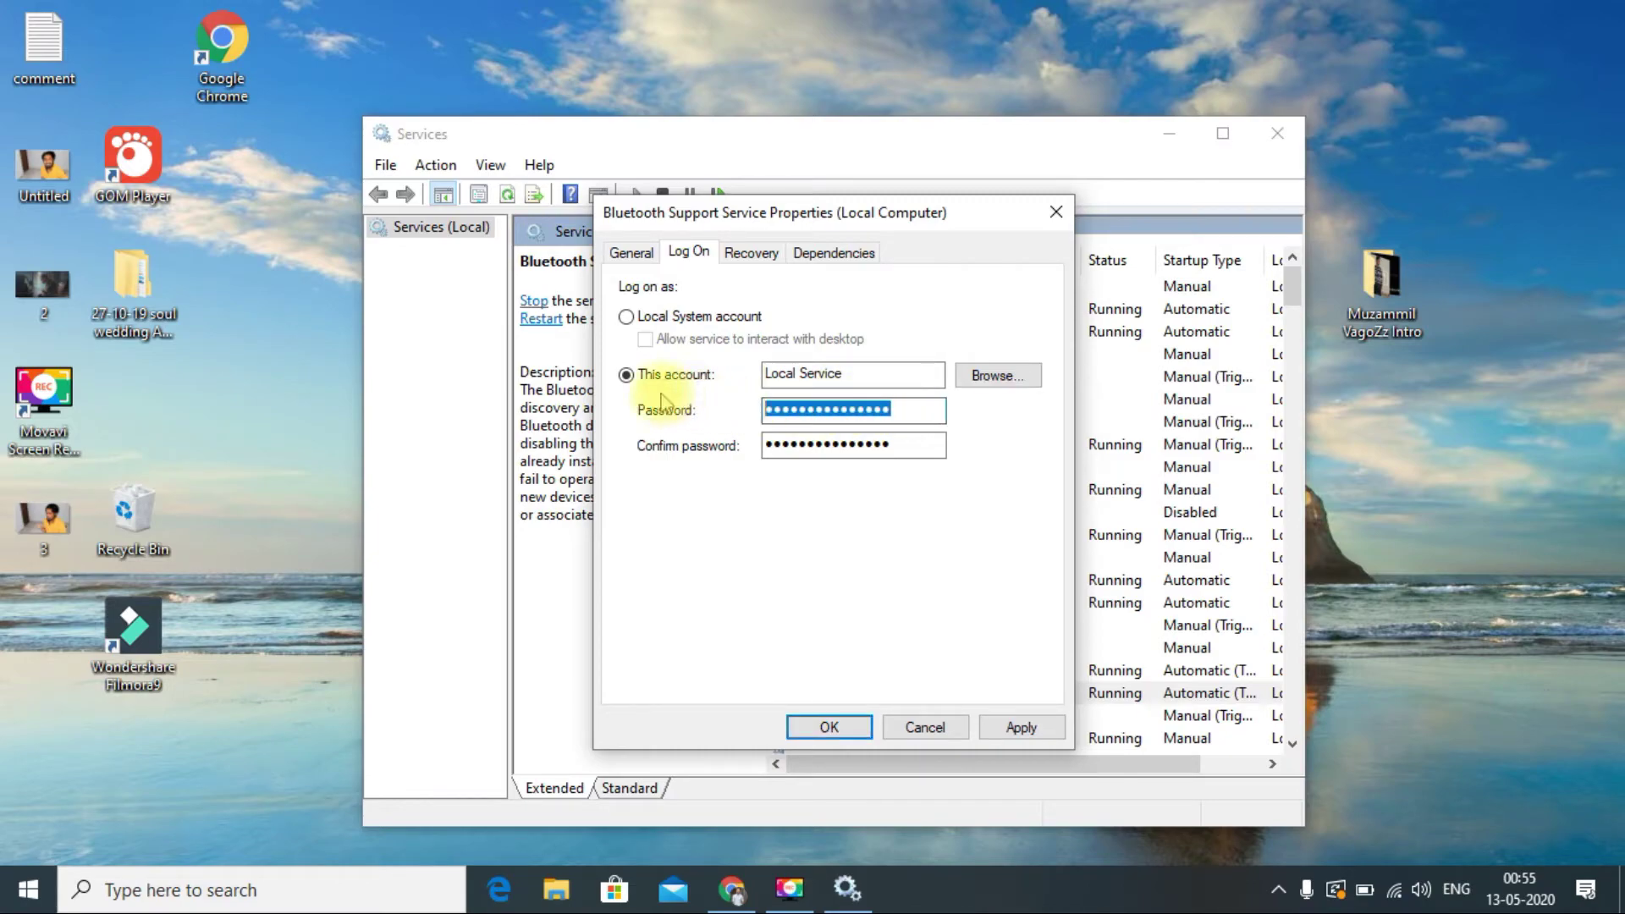
{"action": "key", "text": "BackSpace"}
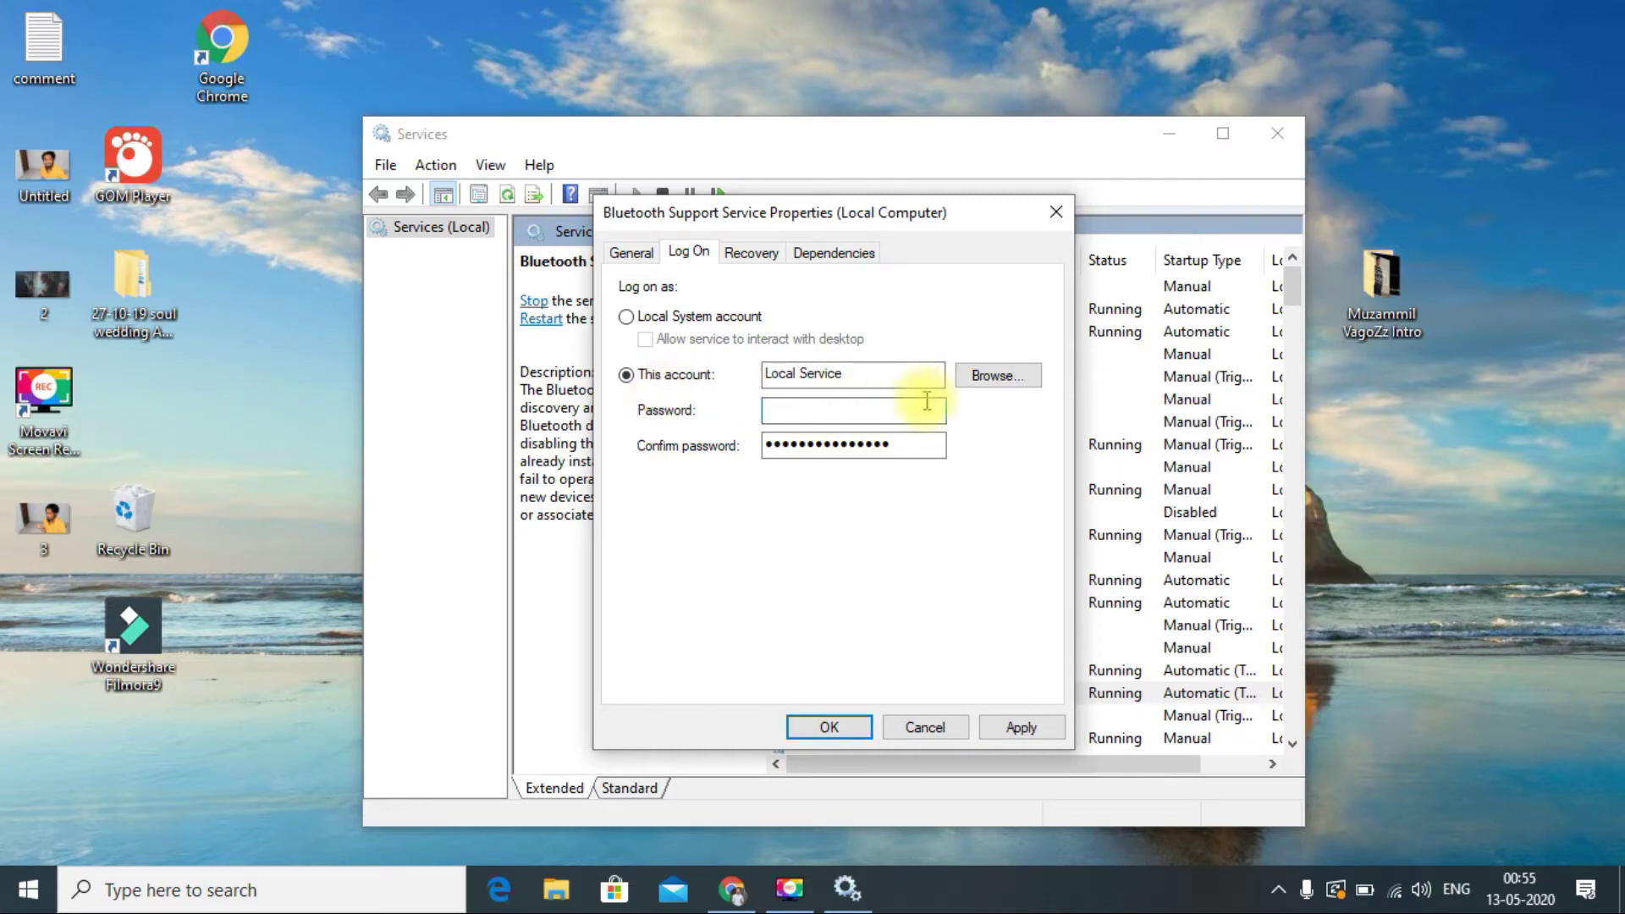
{"action": "left_click_drag", "start_coordinate": [908, 451], "coordinate": [766, 466]}
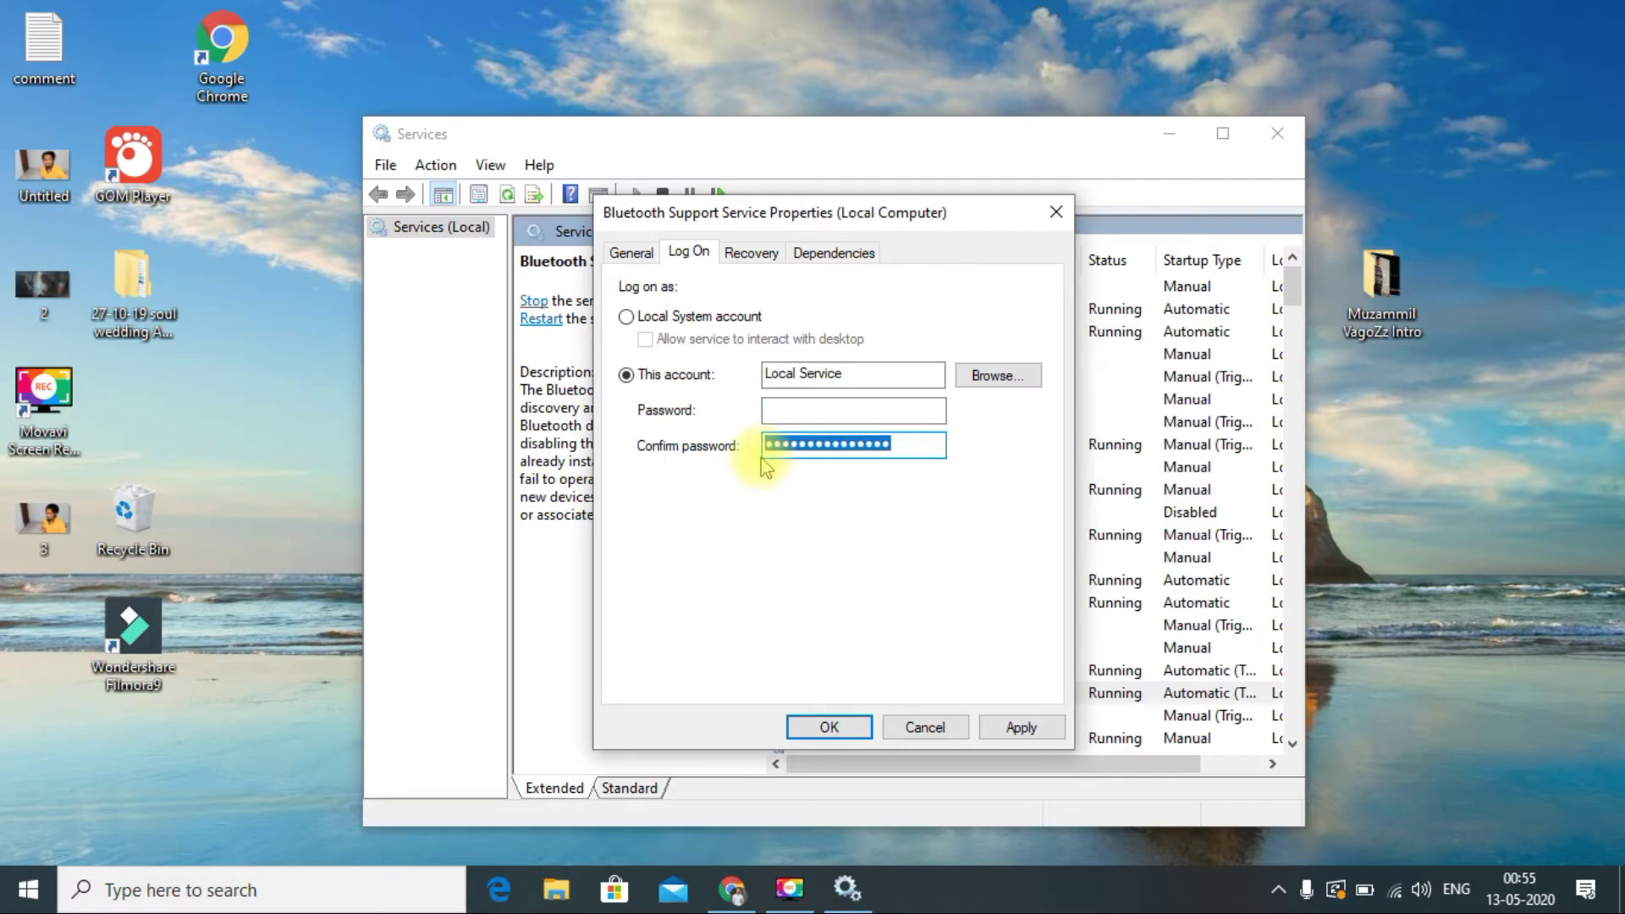
{"action": "key", "text": "BackSpace"}
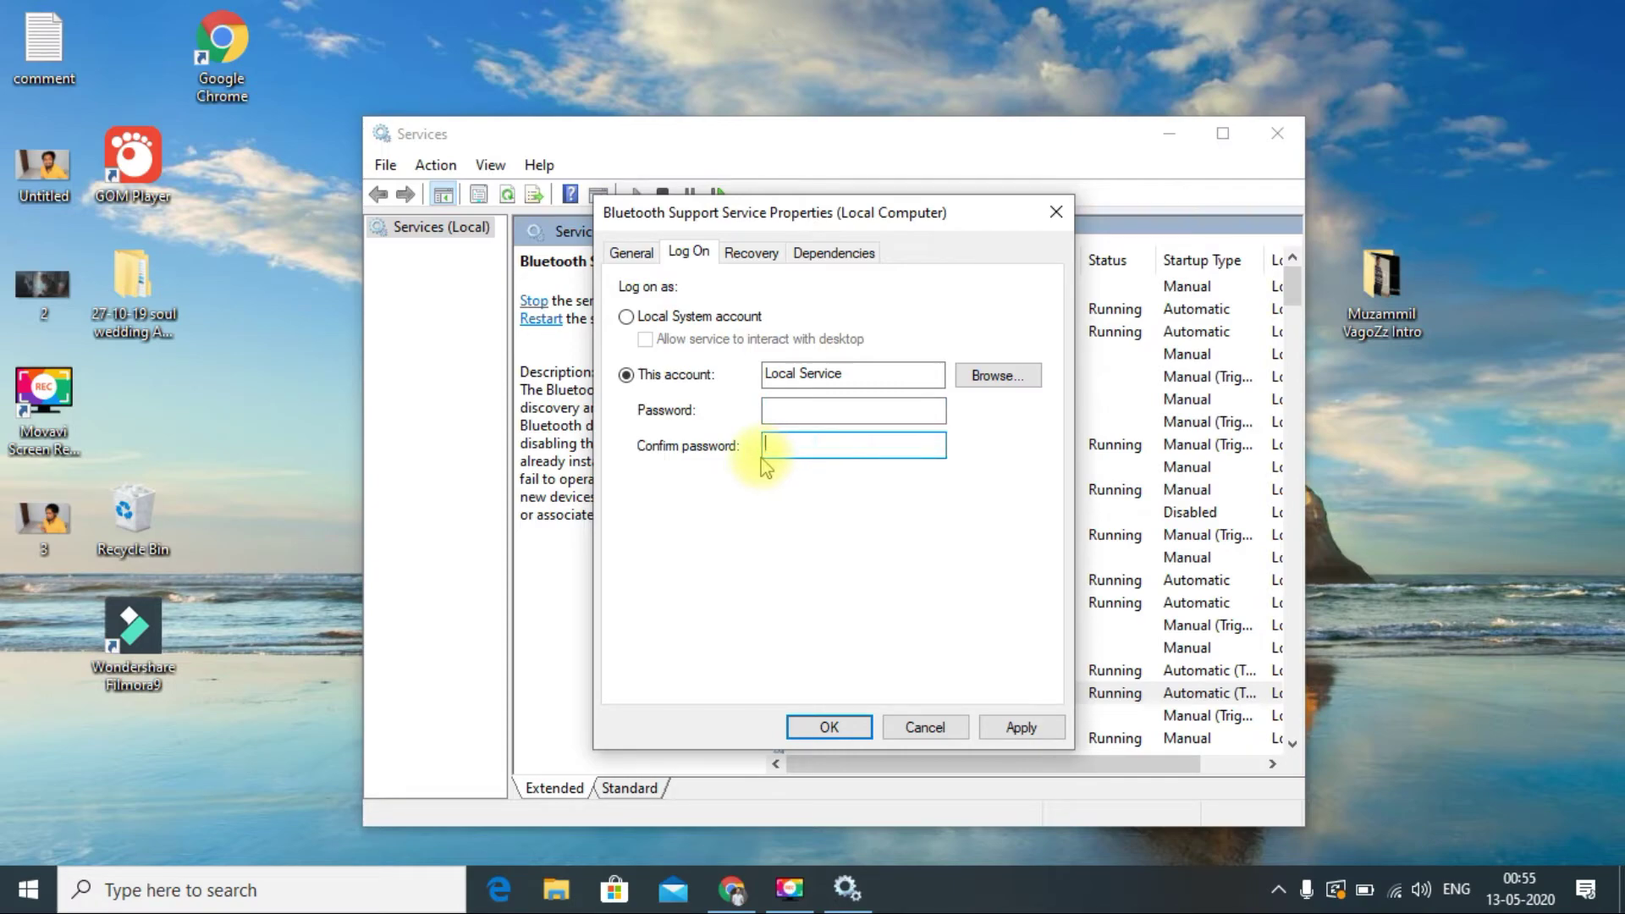
- Save the Local Service log-on and acknowledge the log-on-right and restart notices
{"action": "left_click", "coordinate": [827, 730]}
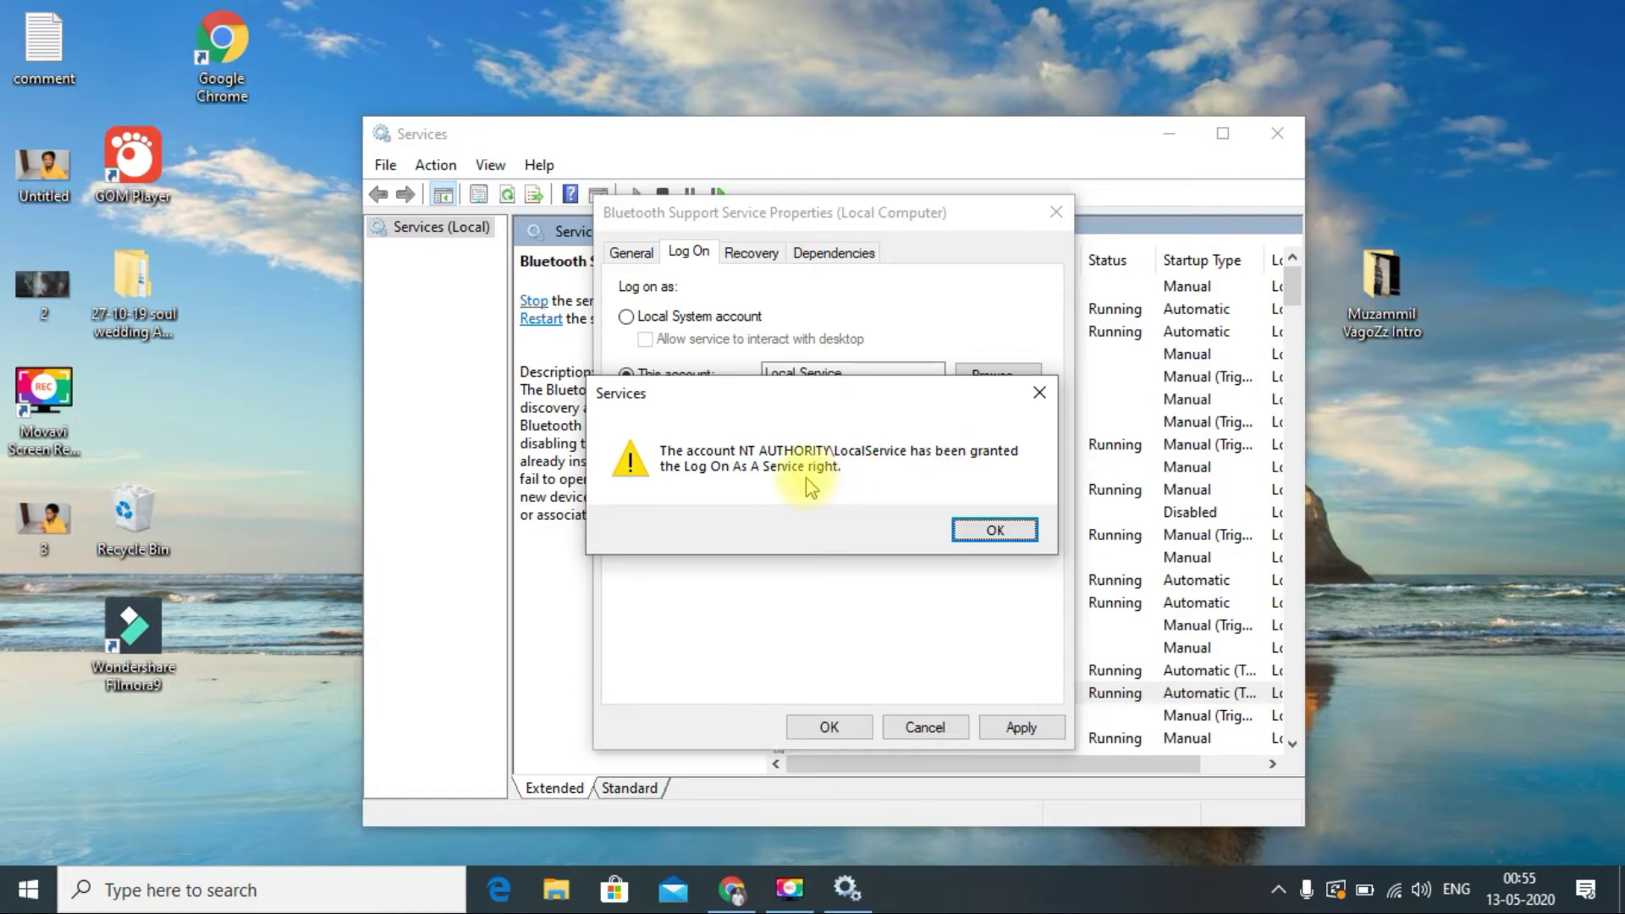
{"action": "left_click", "coordinate": [980, 530]}
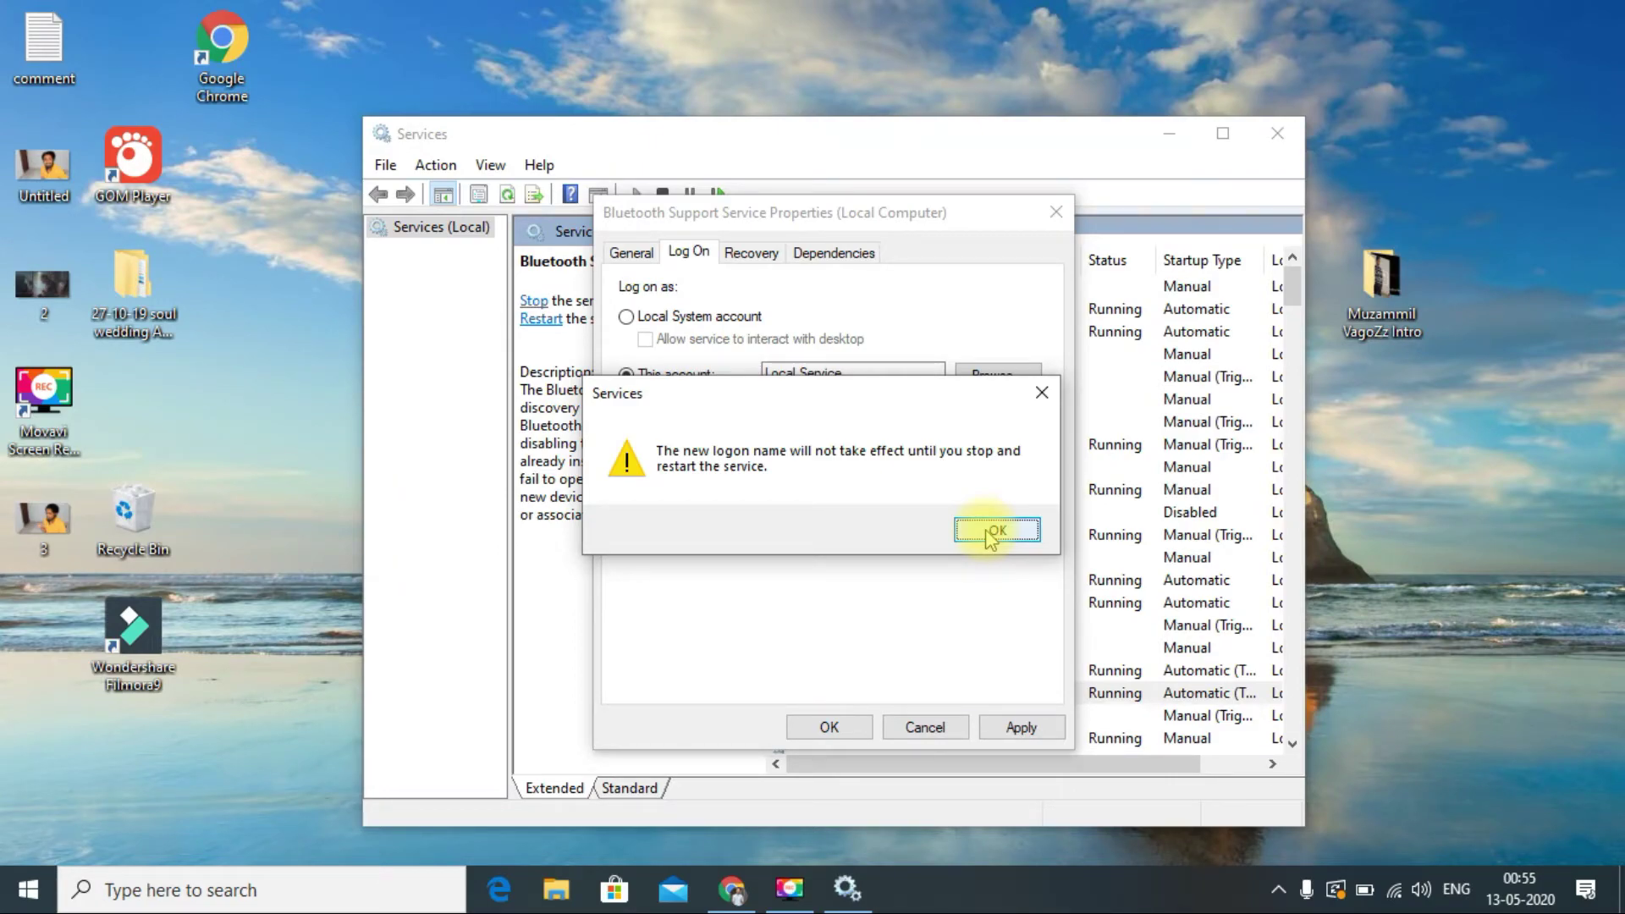
{"action": "left_click", "coordinate": [996, 531]}
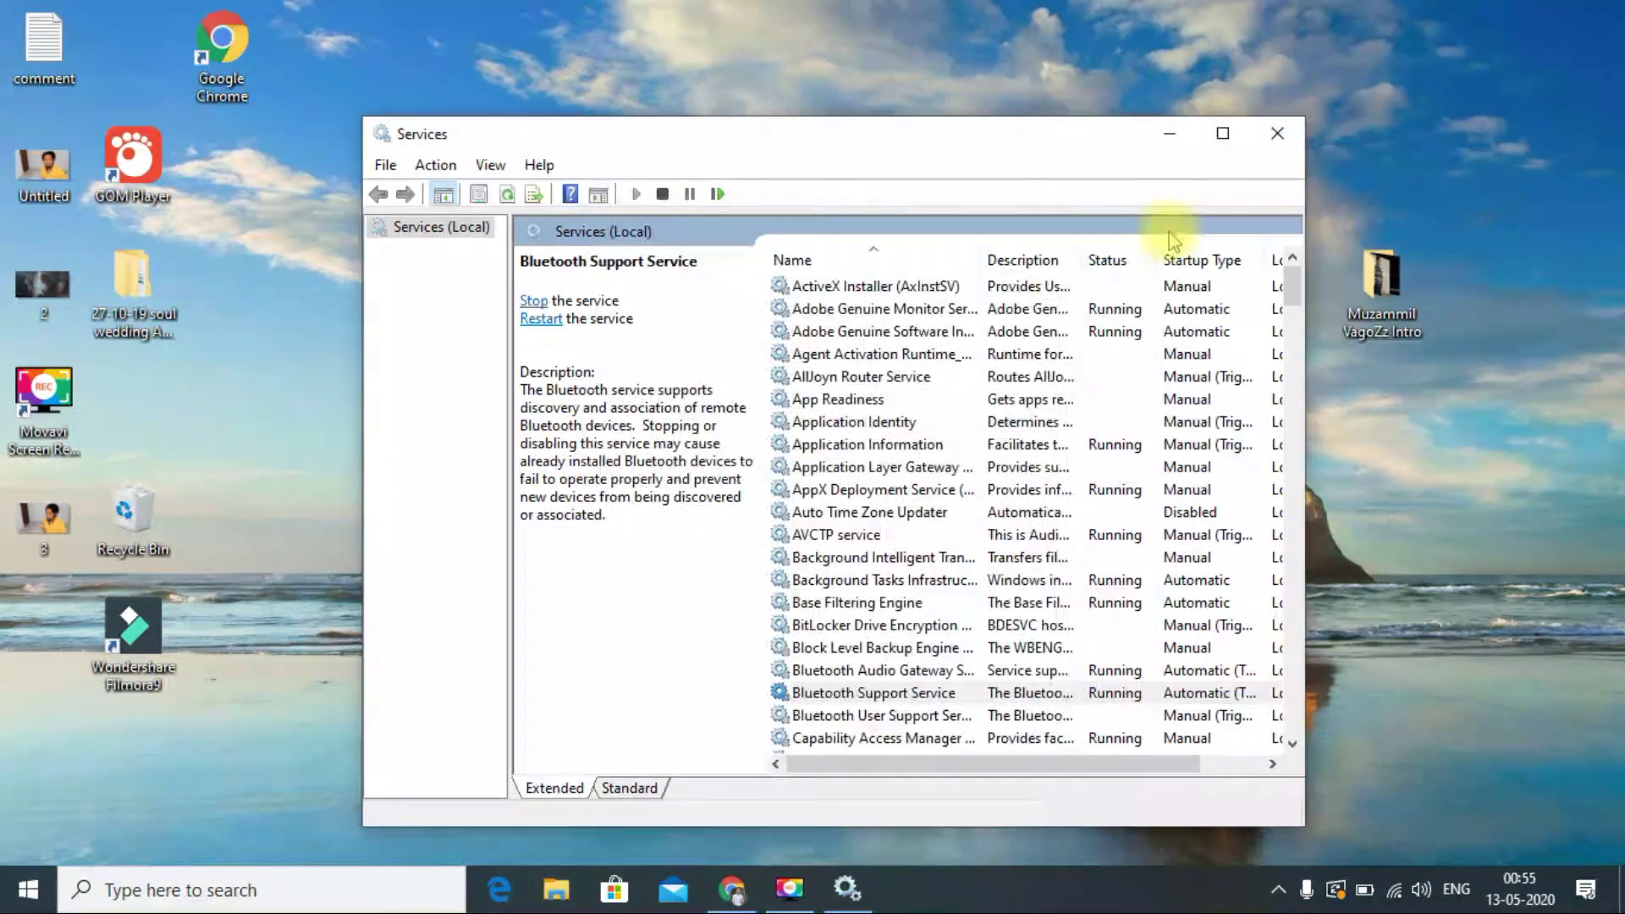
- Close Services and open Bluetooth & other devices settings by searching 'bluett'
{"action": "left_click", "coordinate": [1280, 140]}
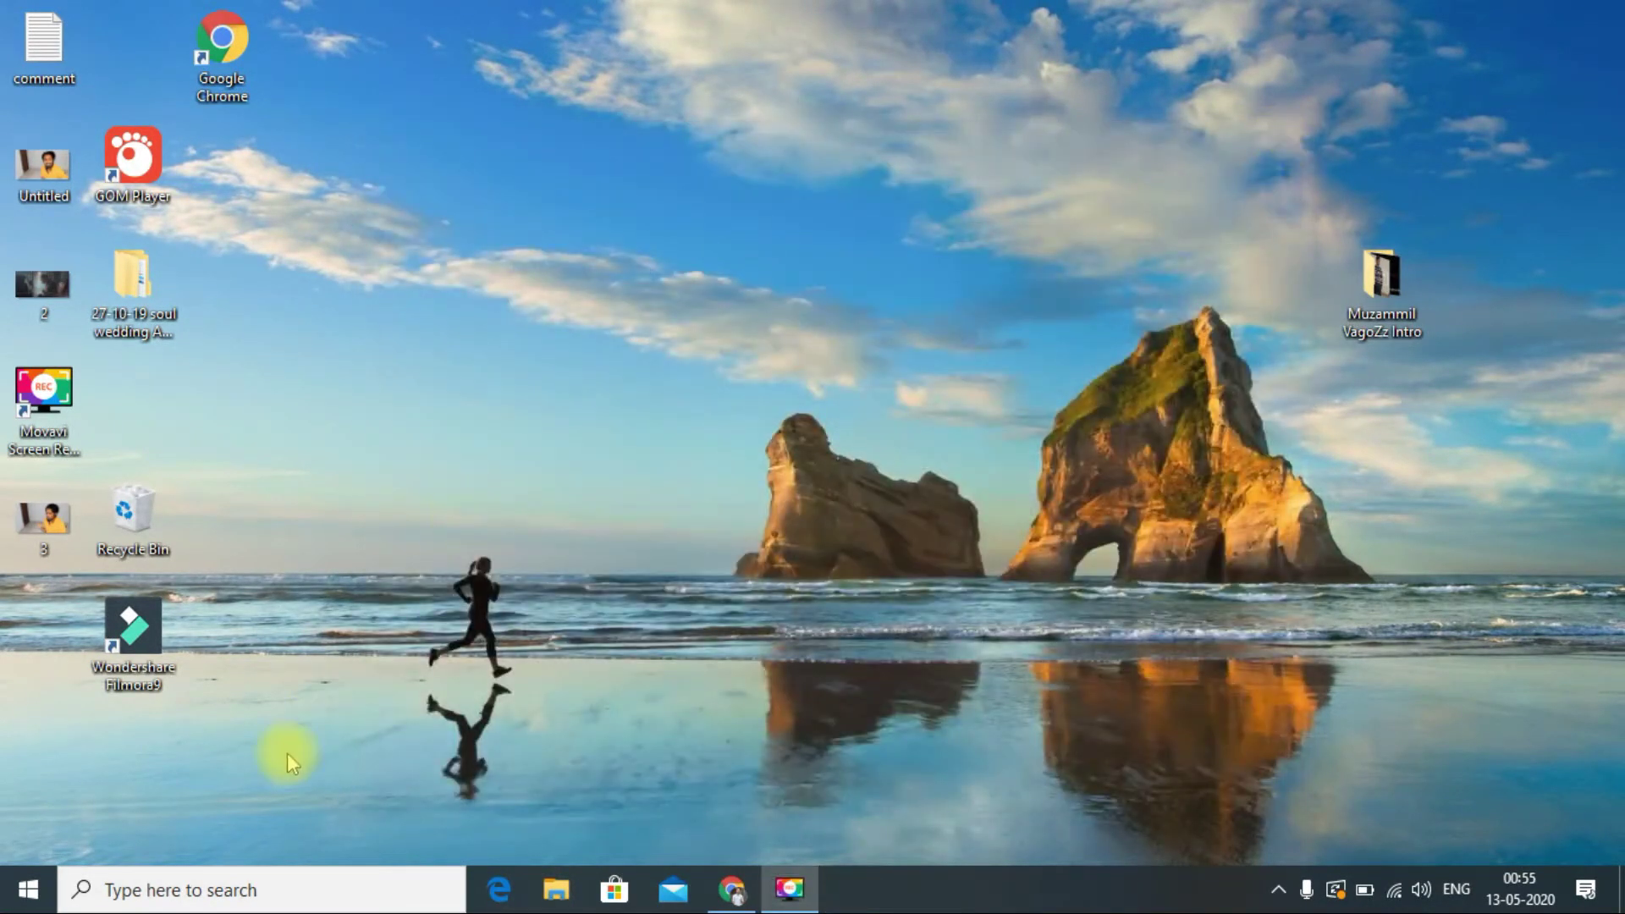
{"action": "left_click", "coordinate": [254, 894]}
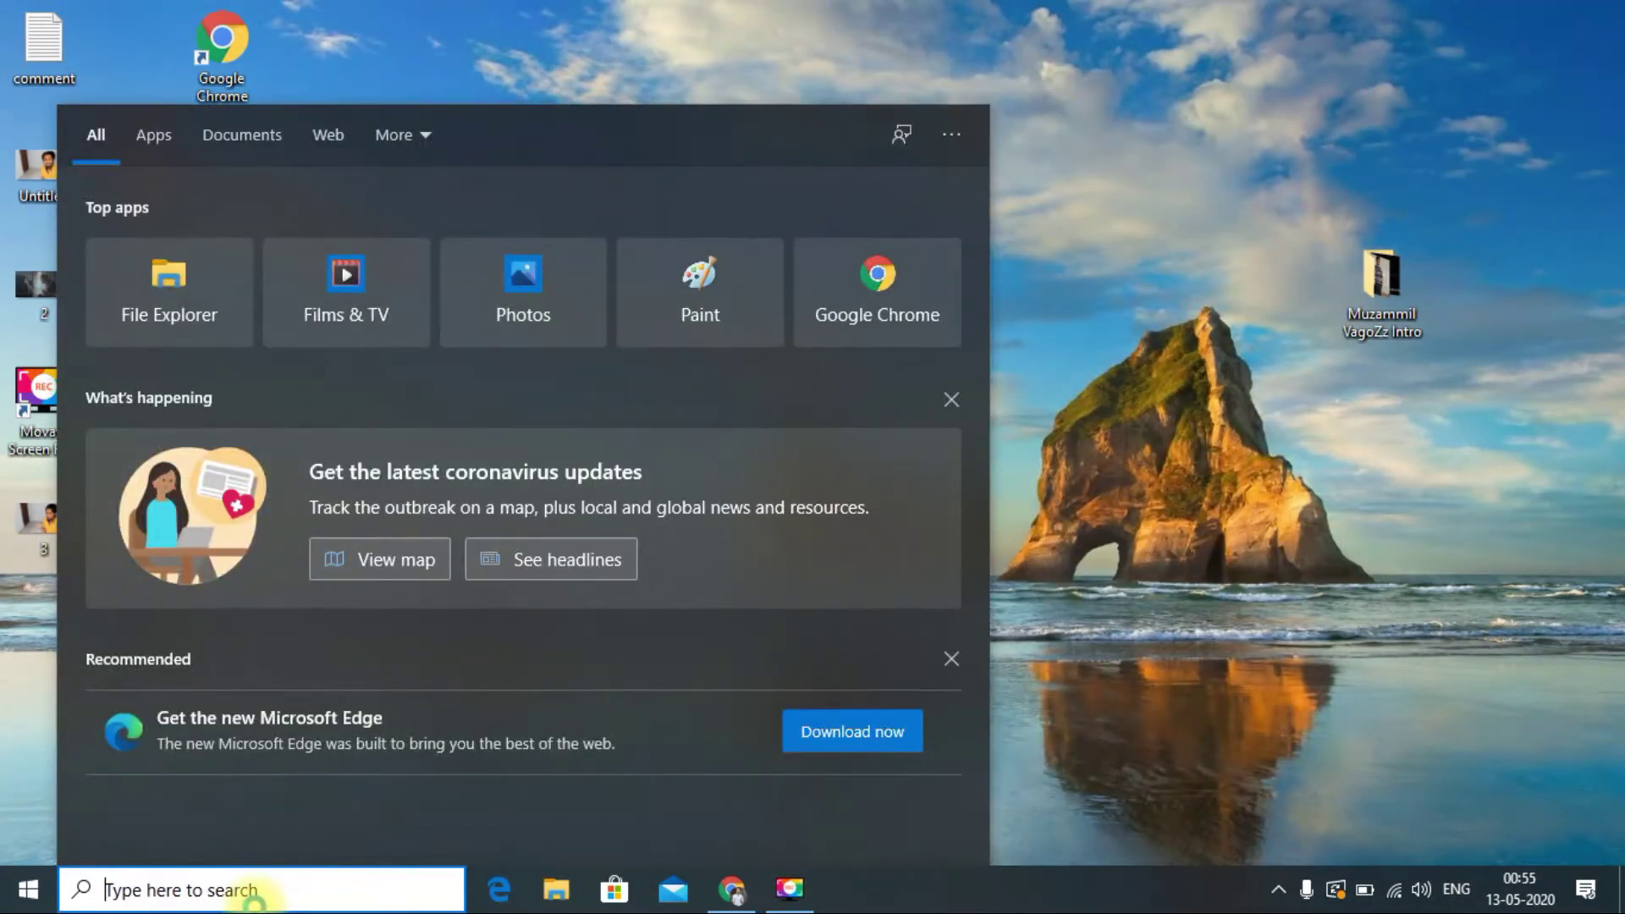
{"action": "type", "text": "bluett"}
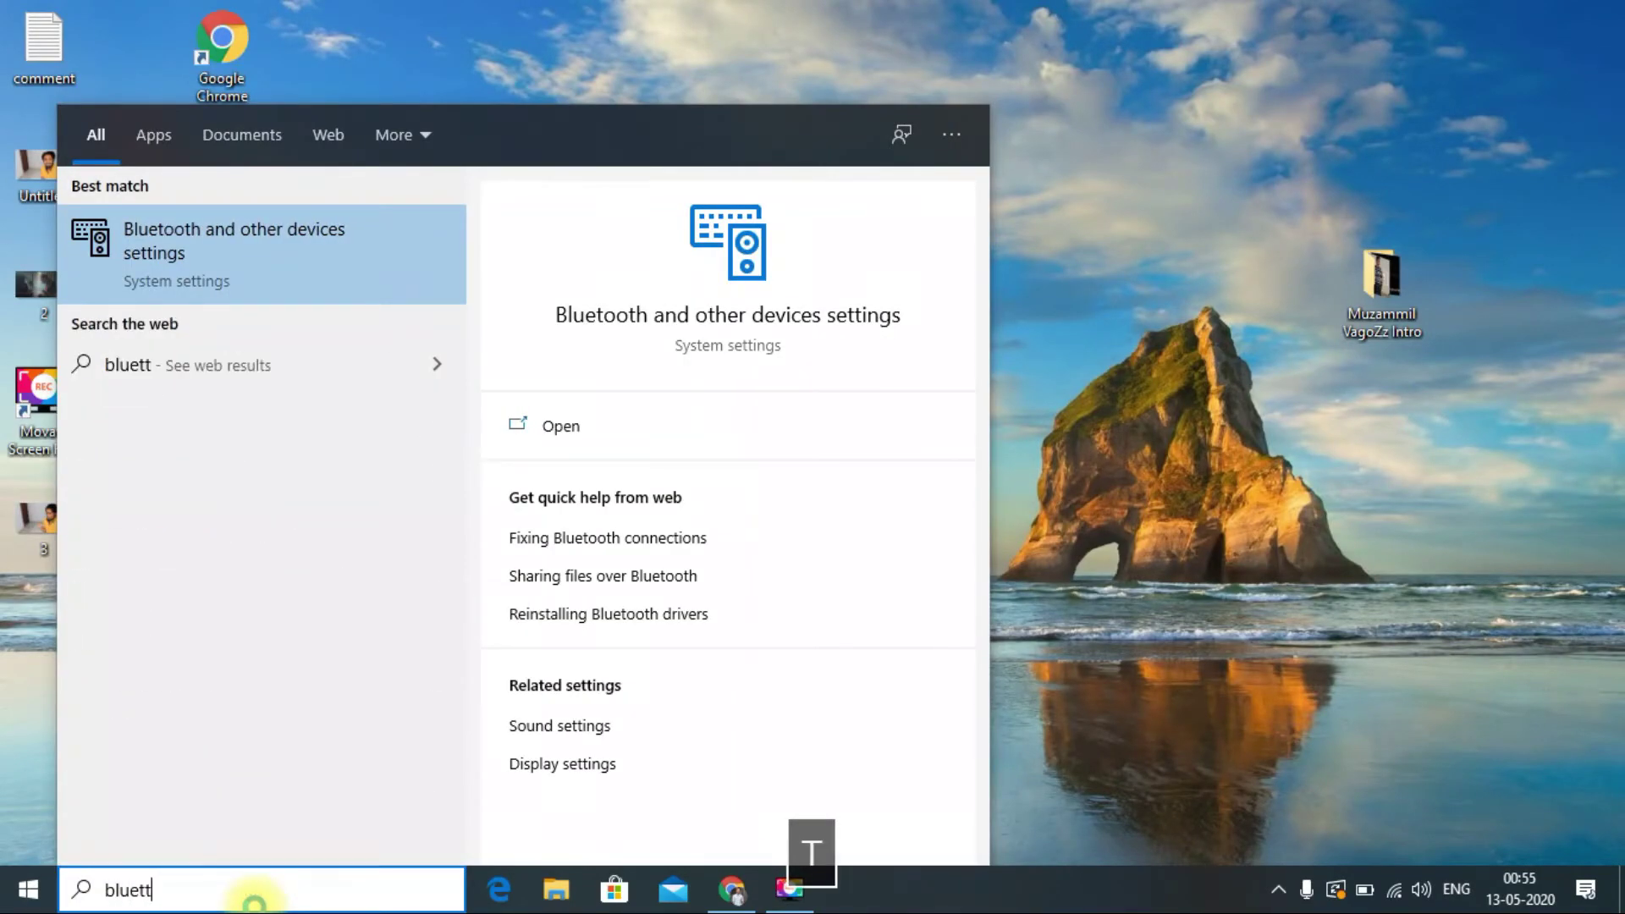
{"action": "left_click", "coordinate": [301, 280]}
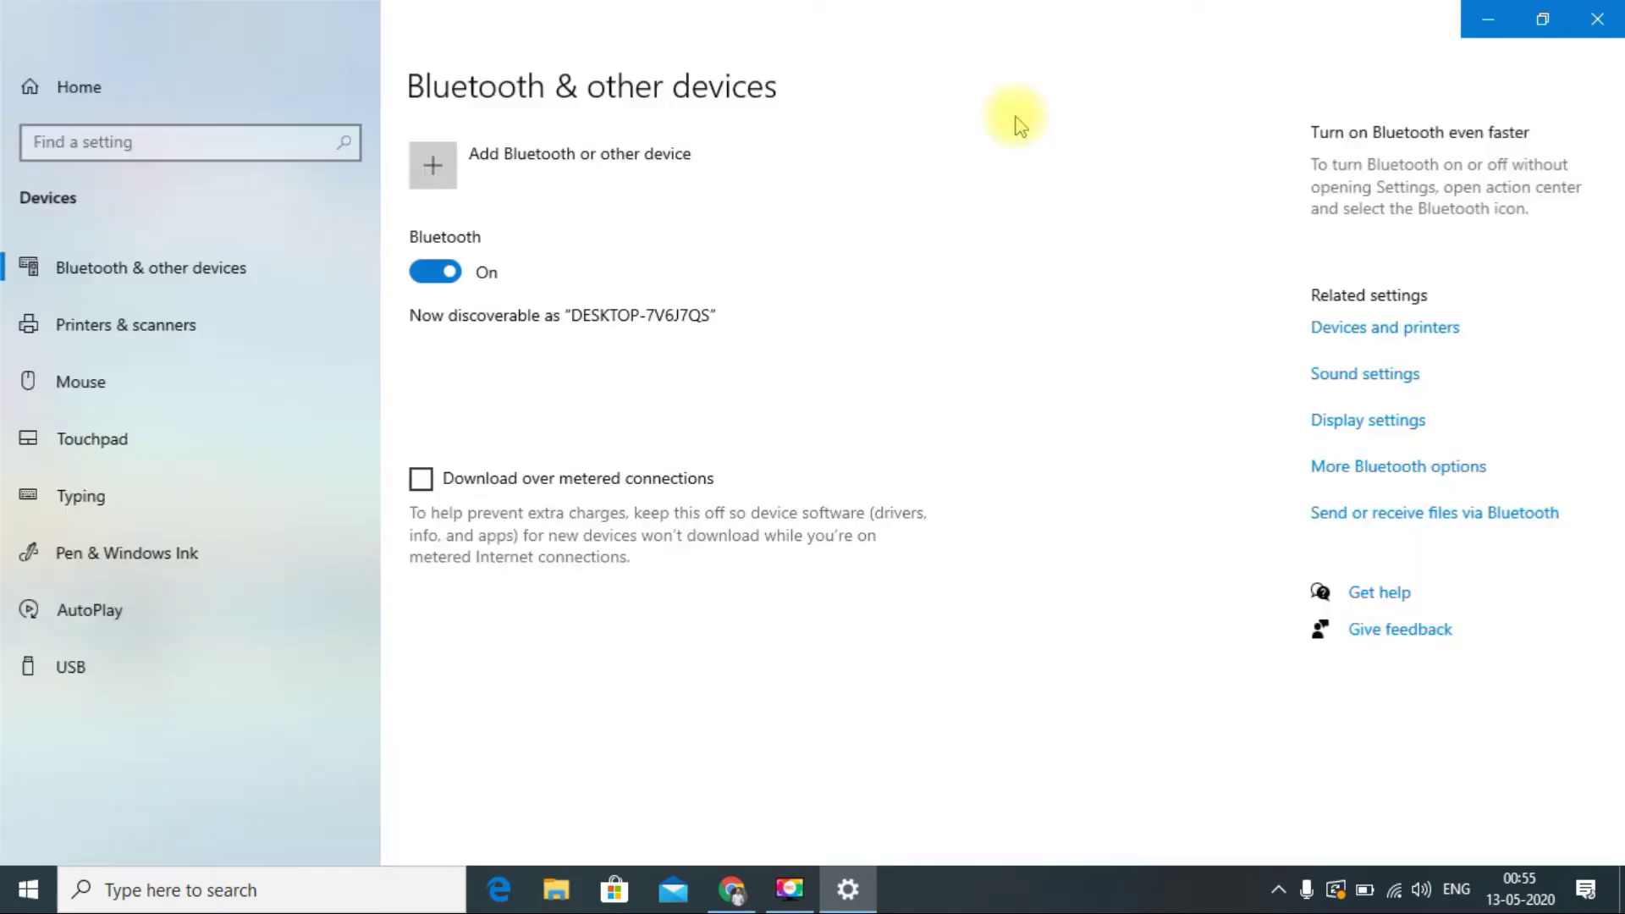
- Turn Bluetooth off, turn it back on, and close the Settings window
{"action": "left_click", "coordinate": [438, 283]}
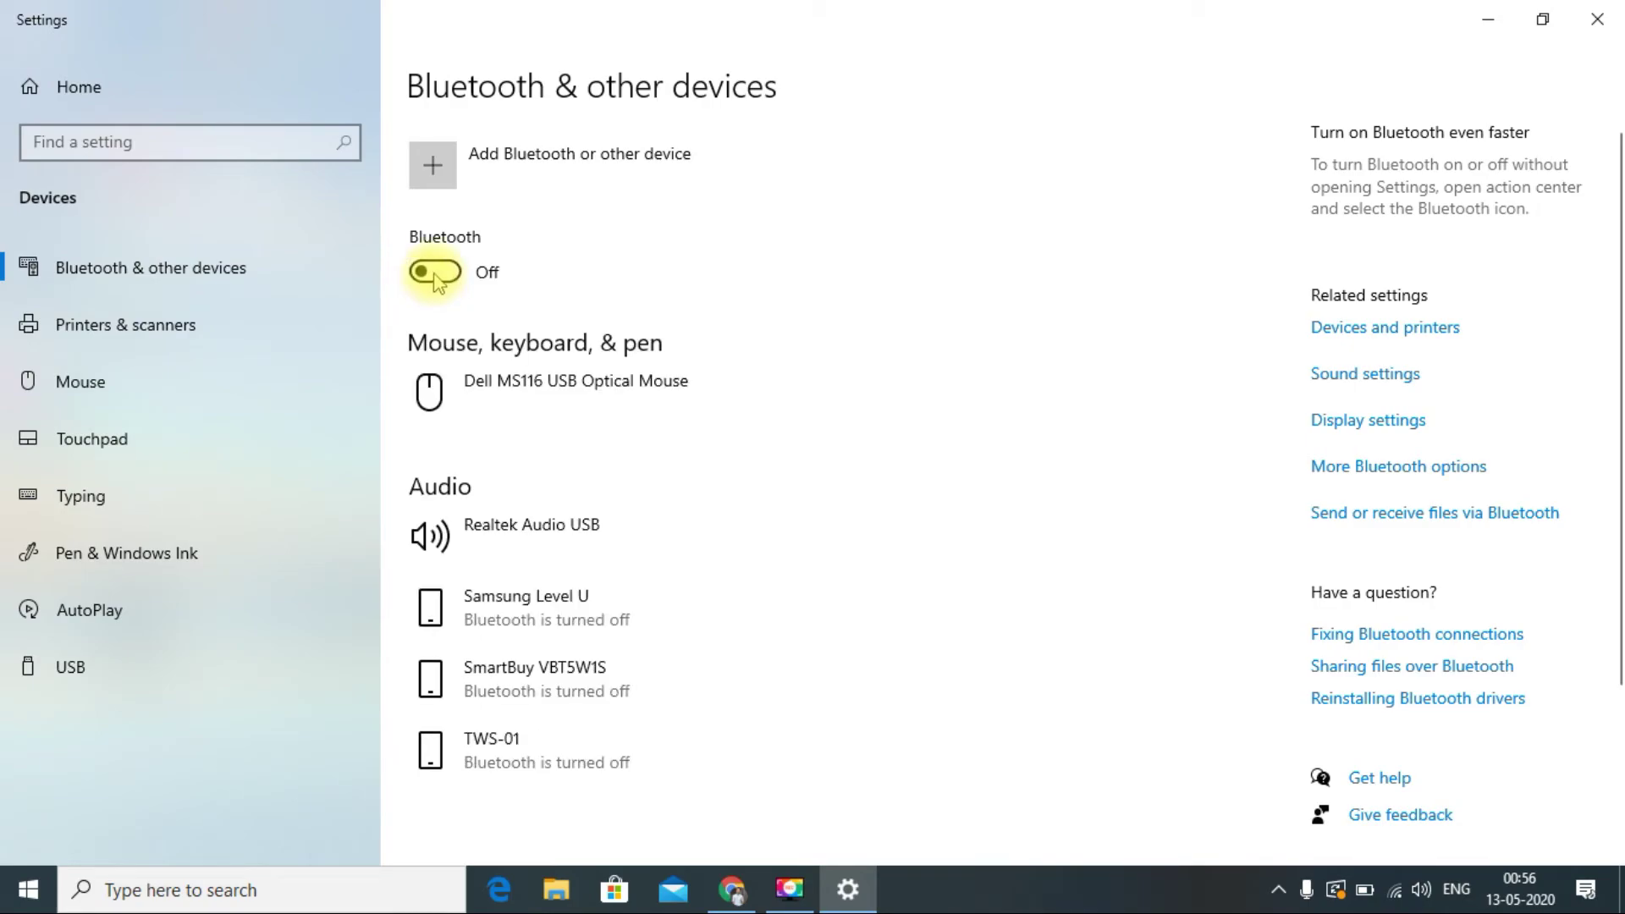
{"action": "left_click", "coordinate": [455, 274]}
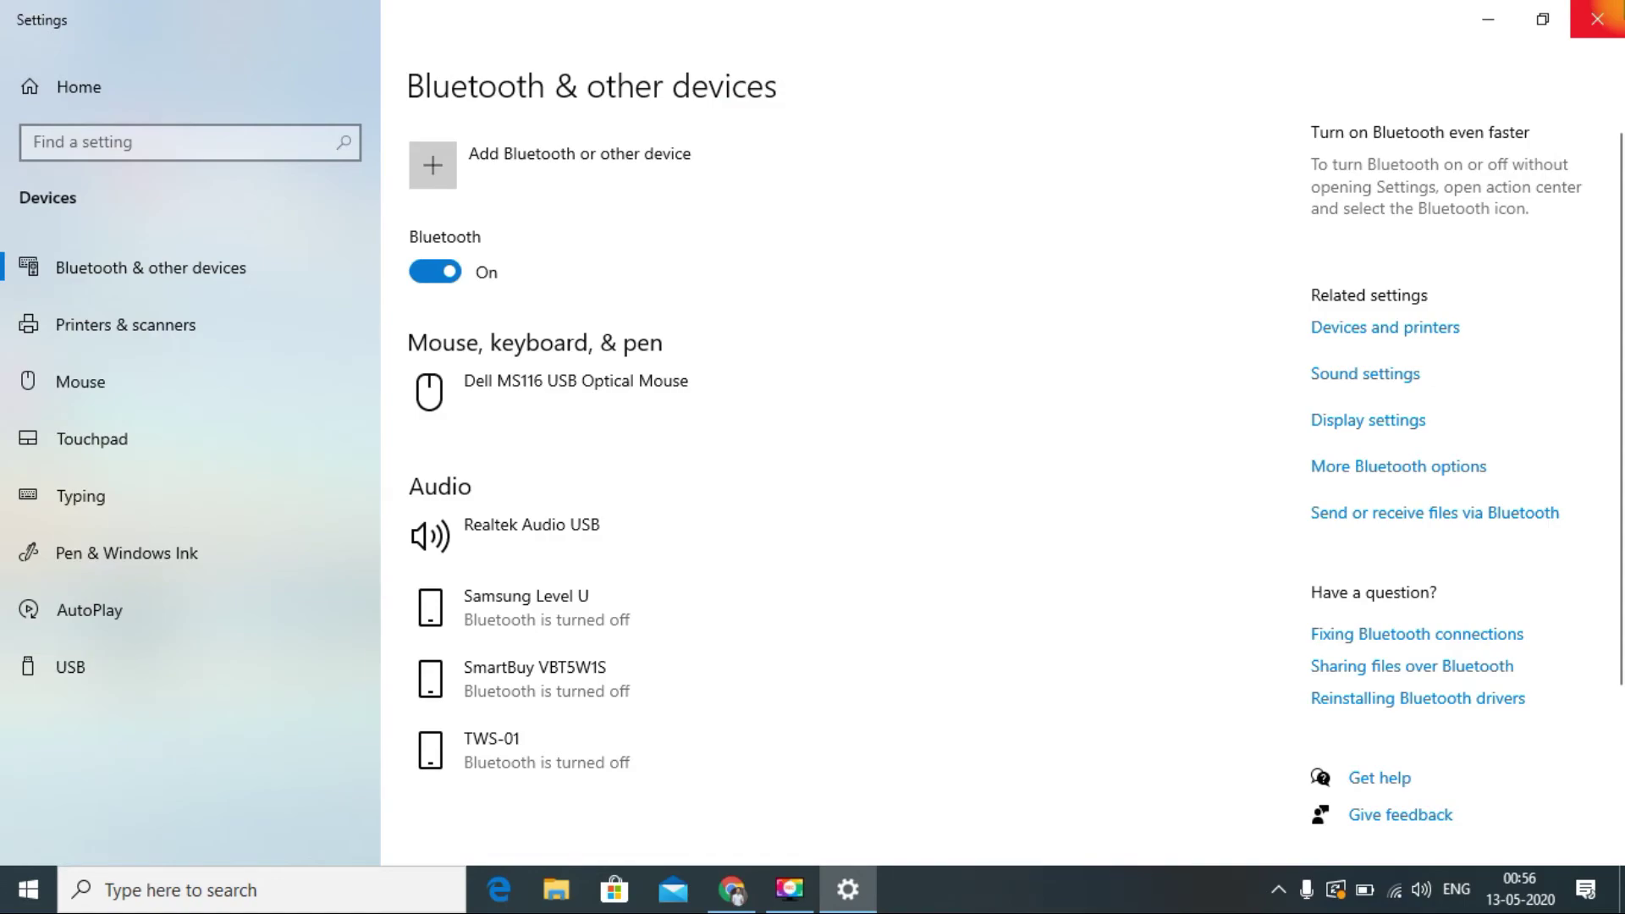
{"action": "left_click", "coordinate": [1597, 18]}
- Show the Start menu power choices (Sleep, Update and shut down, Update and restart), then dismiss the menu
{"action": "left_click", "coordinate": [26, 890]}
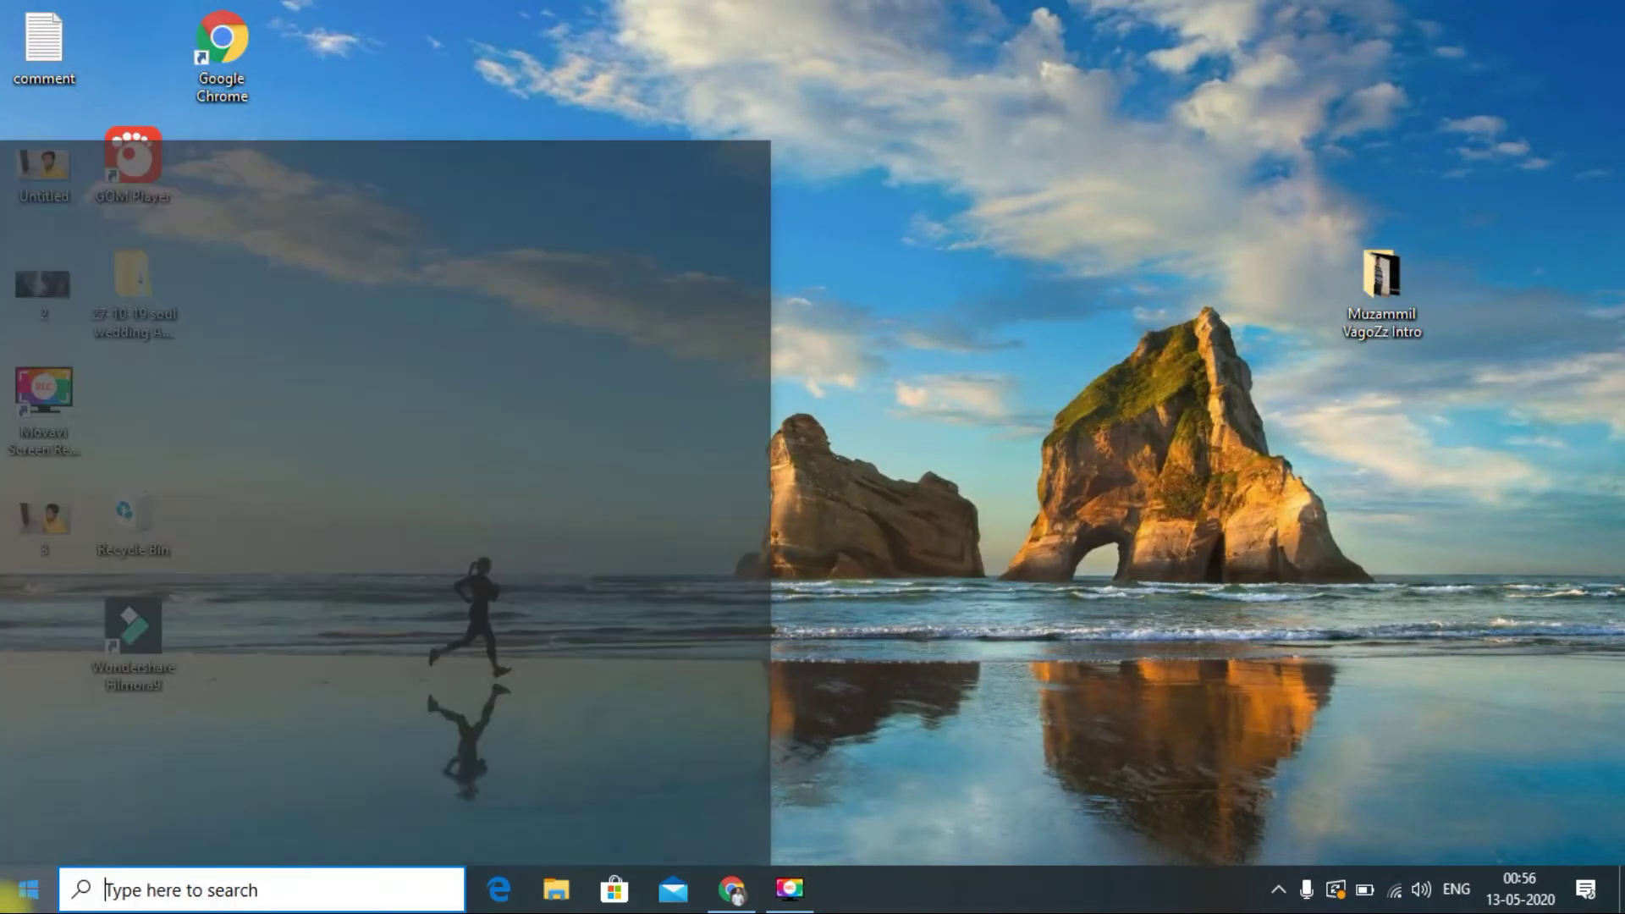
{"action": "left_click", "coordinate": [28, 836]}
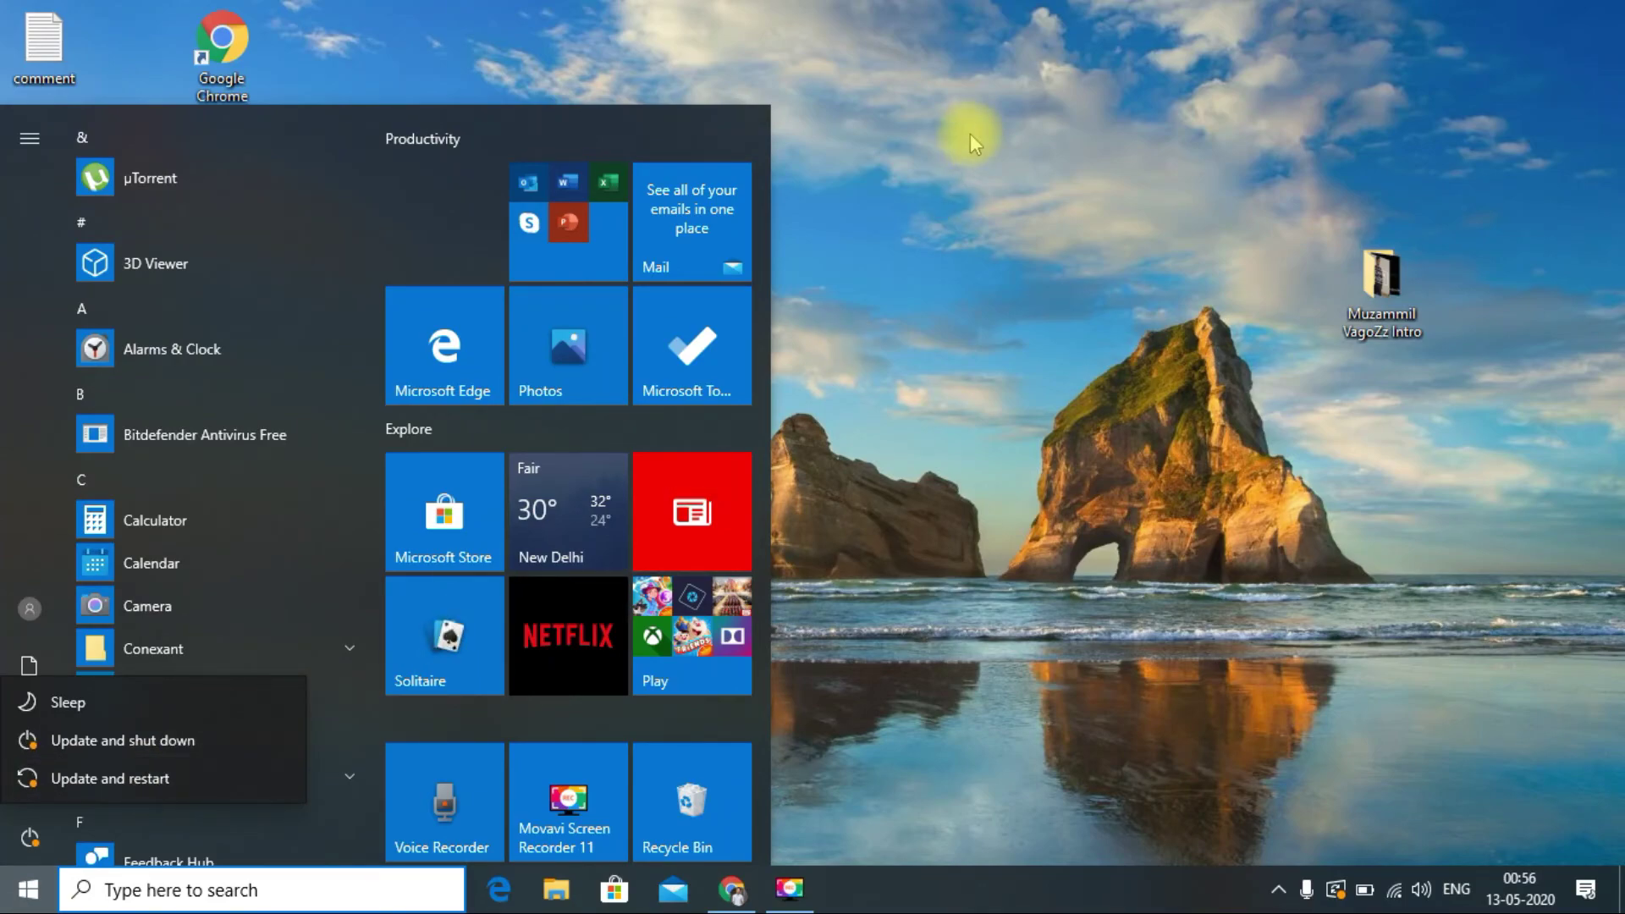
{"action": "key", "text": "Escape"}
{"action": "key", "text": "Escape"}
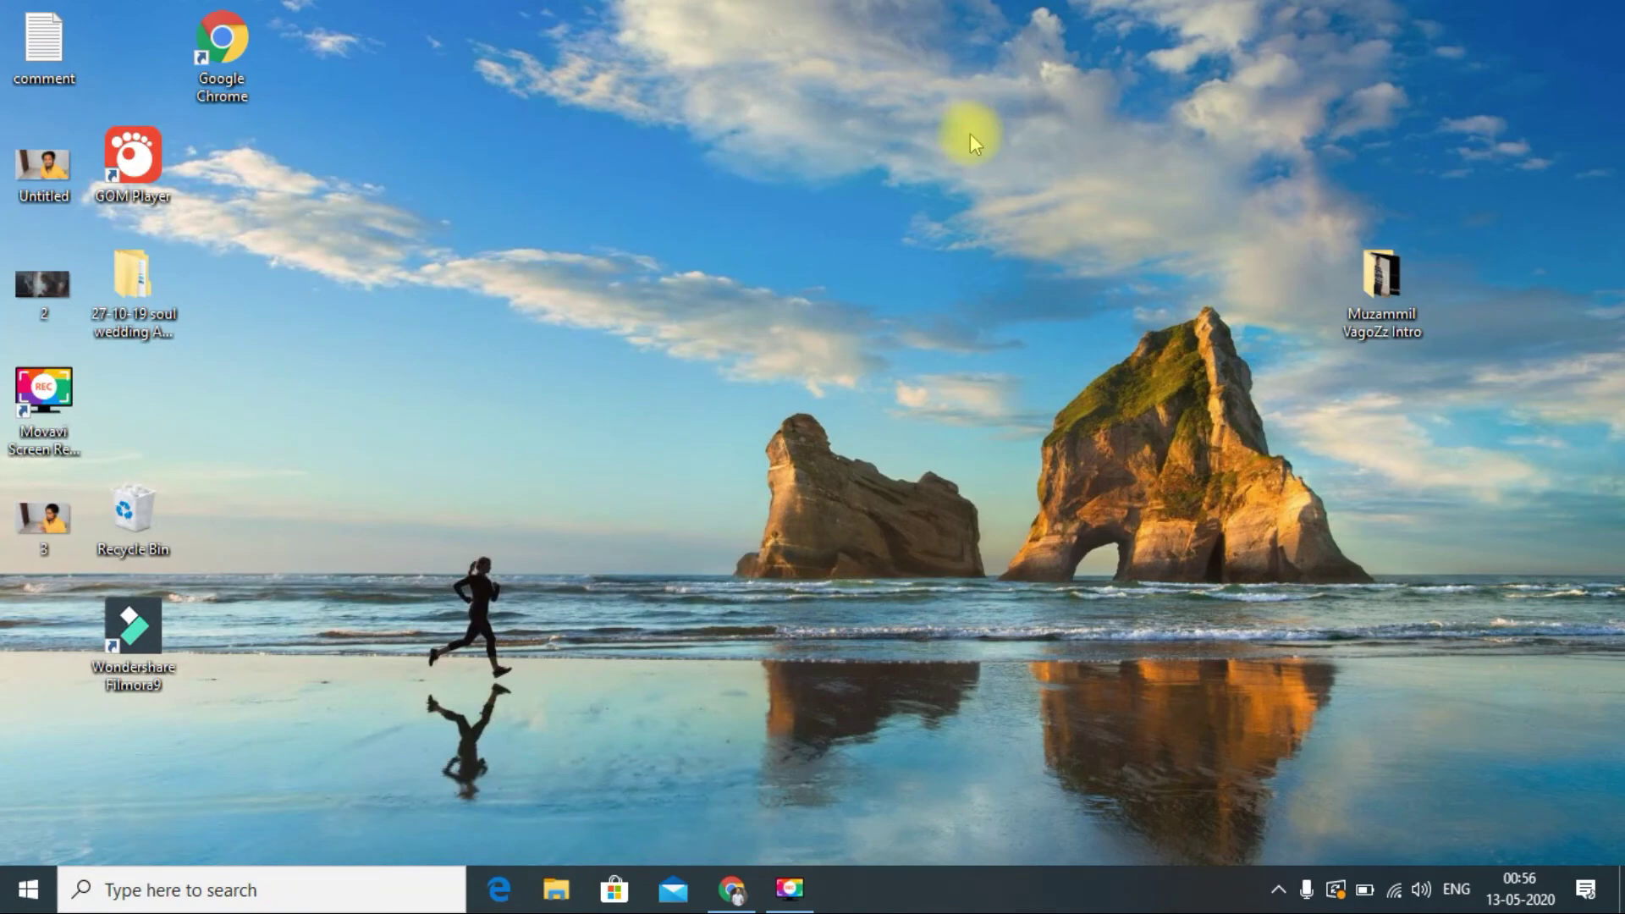